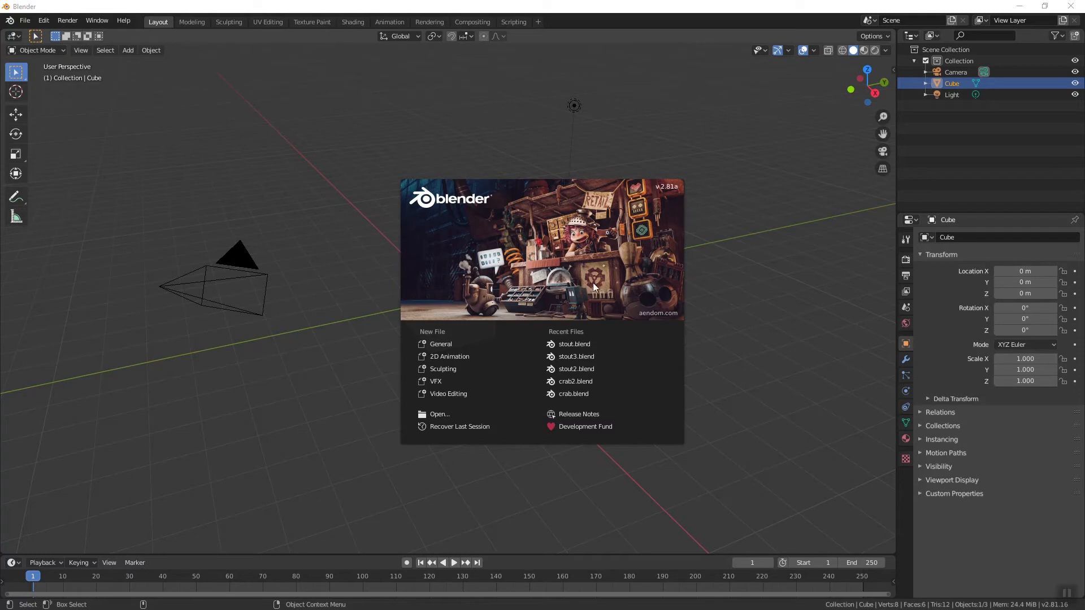
Step: Dismiss the splash screen and switch the default cube to the Modeling workspace
{"action": "left_click", "coordinate": [728, 311]}
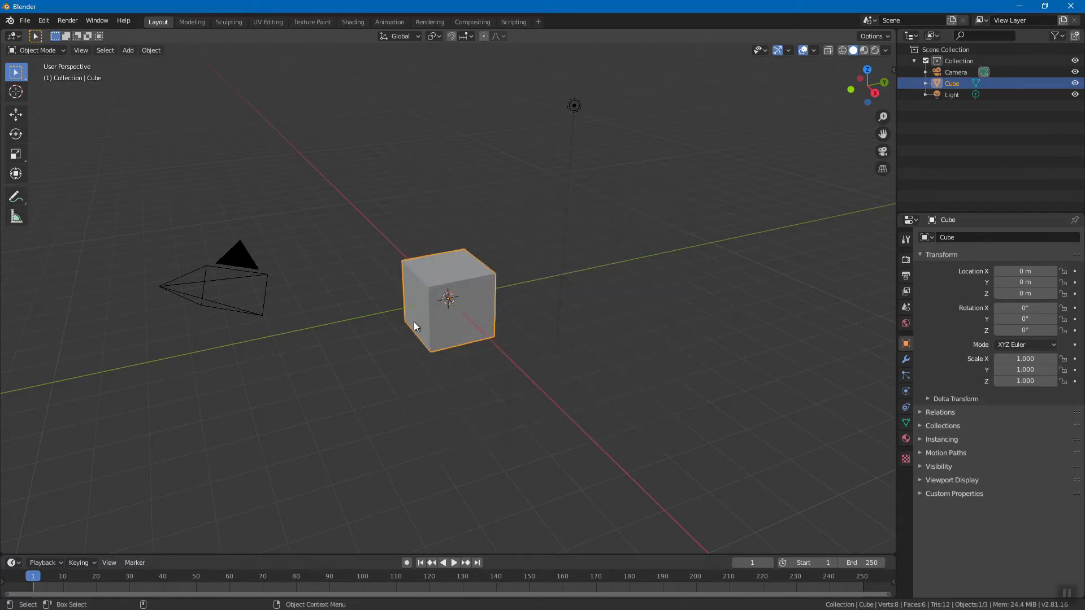
{"action": "left_click_drag", "start_coordinate": [408, 324], "coordinate": [485, 317], "text": "alt"}
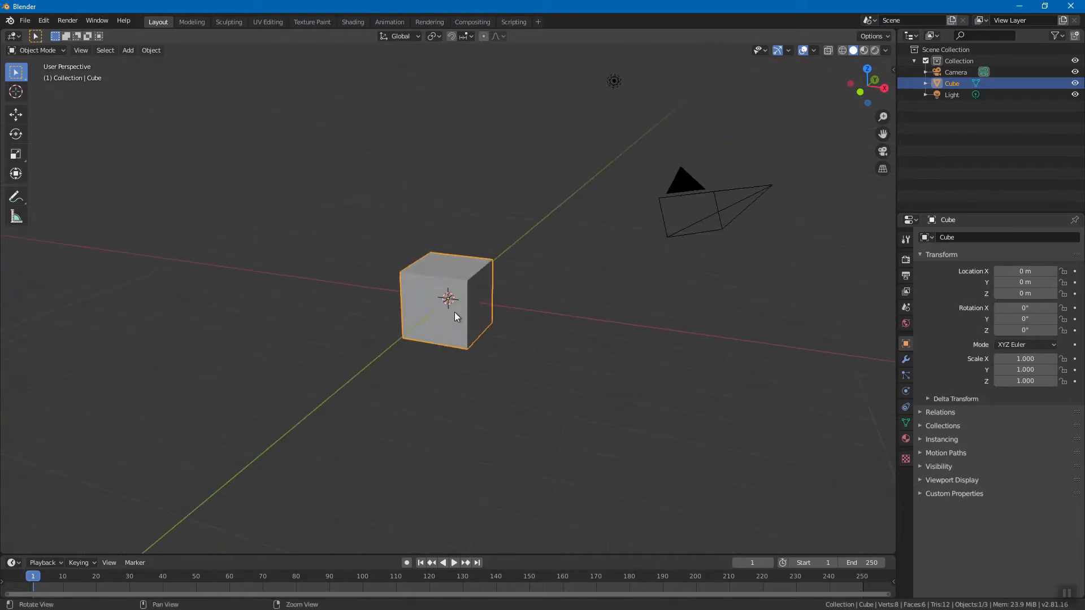
{"action": "right_click_drag", "start_coordinate": [454, 313], "coordinate": [558, 328], "text": "alt"}
{"action": "scroll", "coordinate": [542, 332], "scroll_direction": "up", "scroll_amount": 3}
{"action": "left_click_drag", "start_coordinate": [484, 322], "coordinate": [523, 310], "text": "alt"}
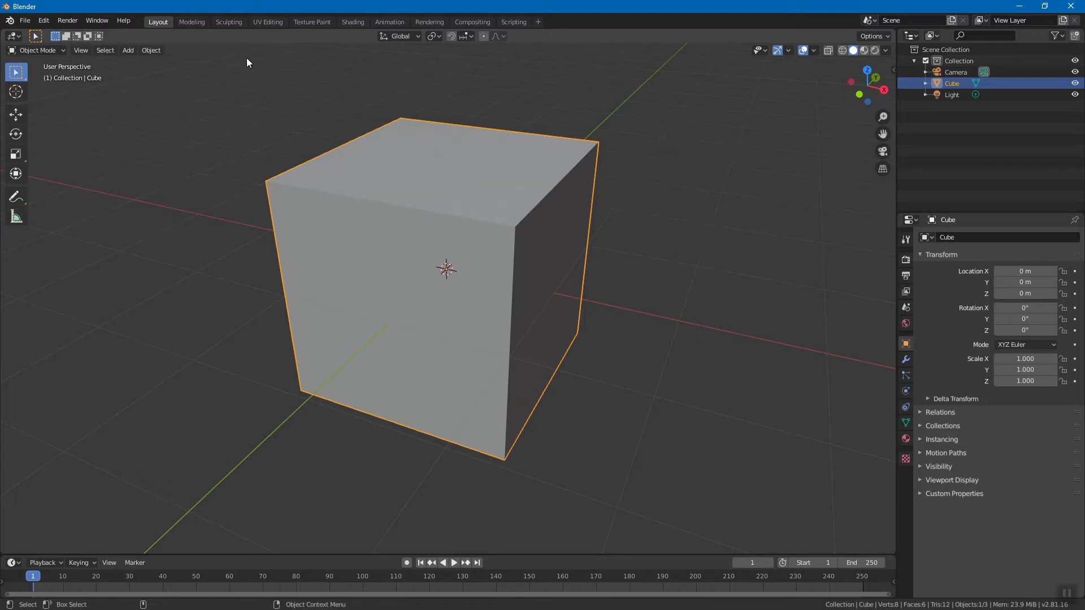
{"action": "left_click", "coordinate": [190, 23]}
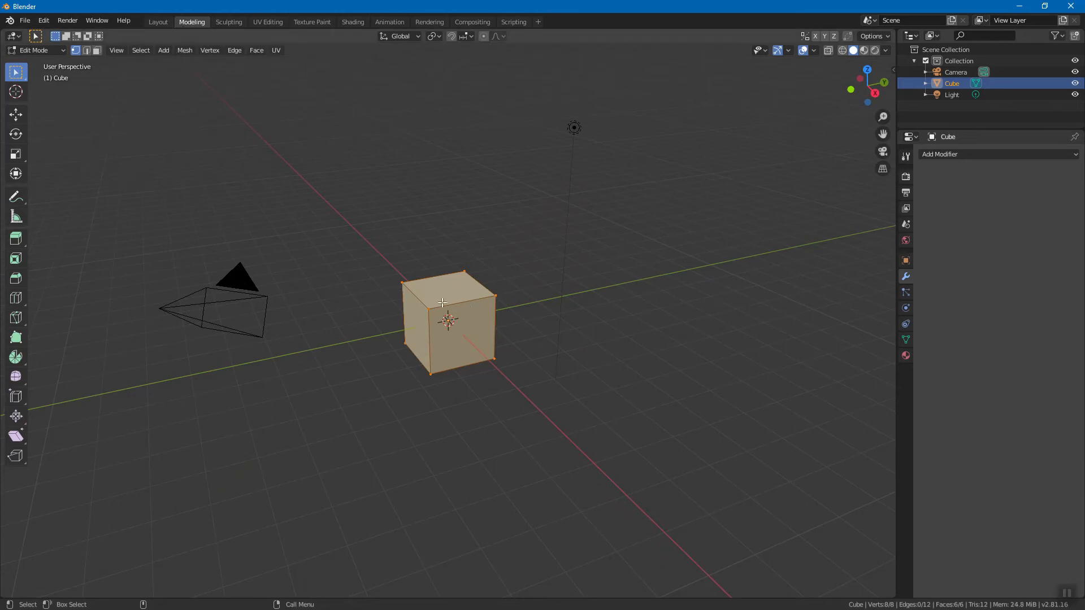
Step: Examine the cube's front, top and side faces up close from several angles
{"action": "left_click_drag", "start_coordinate": [379, 368], "coordinate": [450, 358], "text": "alt"}
{"action": "right_click_drag", "start_coordinate": [451, 358], "coordinate": [534, 364], "text": "alt"}
{"action": "left_click_drag", "start_coordinate": [535, 365], "coordinate": [548, 362], "text": "alt"}
{"action": "right_click_drag", "start_coordinate": [548, 362], "coordinate": [552, 359], "text": "alt"}
{"action": "left_click_drag", "start_coordinate": [552, 359], "coordinate": [561, 360], "text": "alt"}
{"action": "middle_click_drag", "start_coordinate": [561, 360], "coordinate": [557, 336], "text": "alt"}
{"action": "left_click_drag", "start_coordinate": [557, 336], "coordinate": [552, 338], "text": "alt"}
{"action": "right_click_drag", "start_coordinate": [553, 338], "coordinate": [561, 339], "text": "alt"}
{"action": "left_click_drag", "start_coordinate": [561, 339], "coordinate": [551, 317], "text": "alt"}
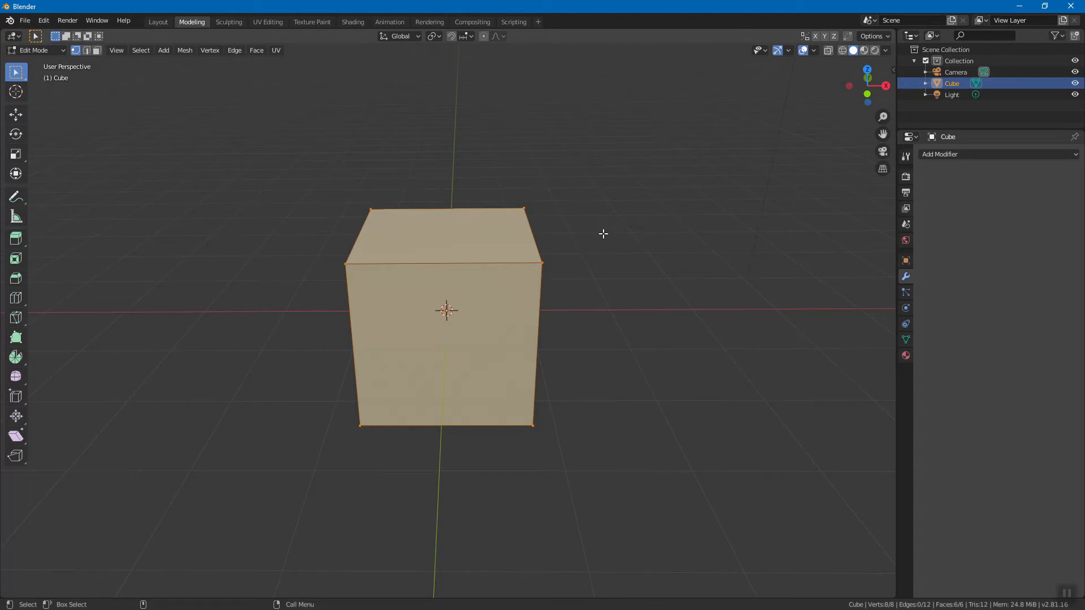
{"action": "left_click_drag", "start_coordinate": [589, 237], "coordinate": [557, 247], "text": "alt"}
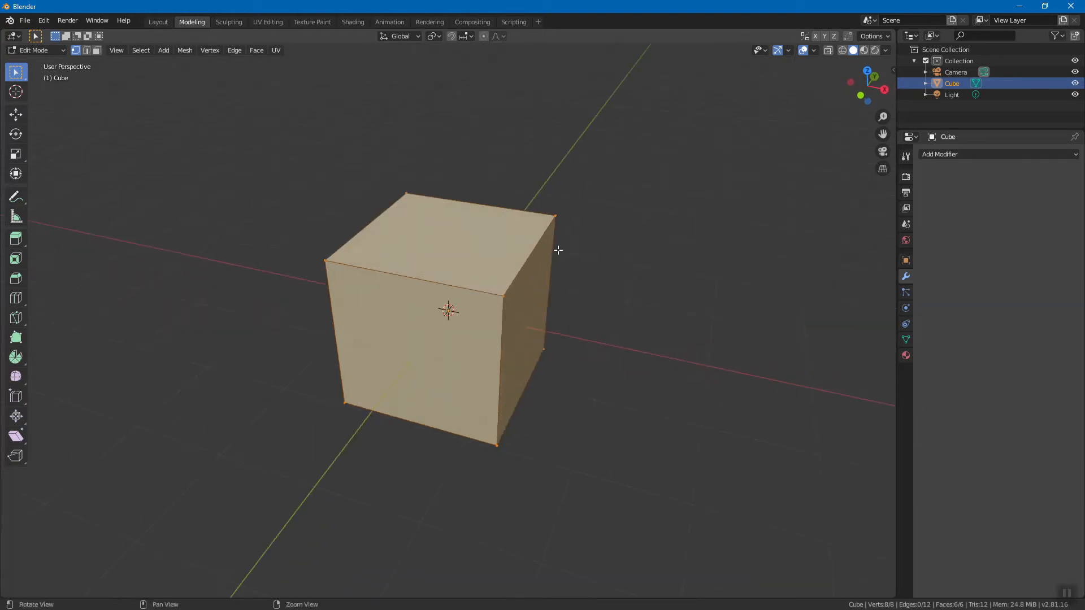
Step: Review the vertex context commands, deselect all geometry, and switch to edge selection to review the edge context commands
{"action": "right_click", "coordinate": [503, 227]}
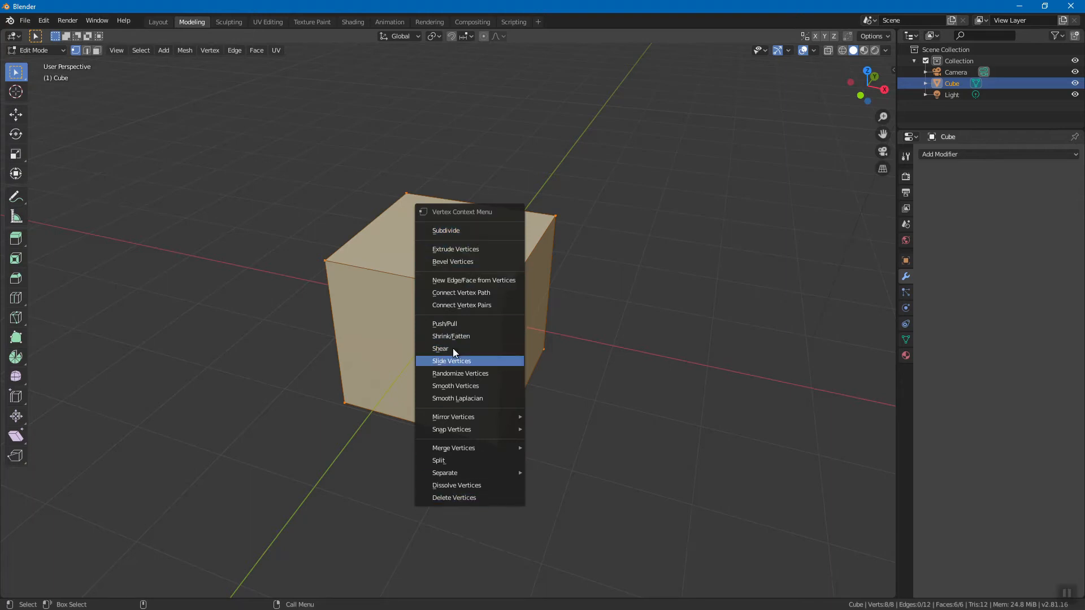
{"action": "left_click", "coordinate": [491, 278]}
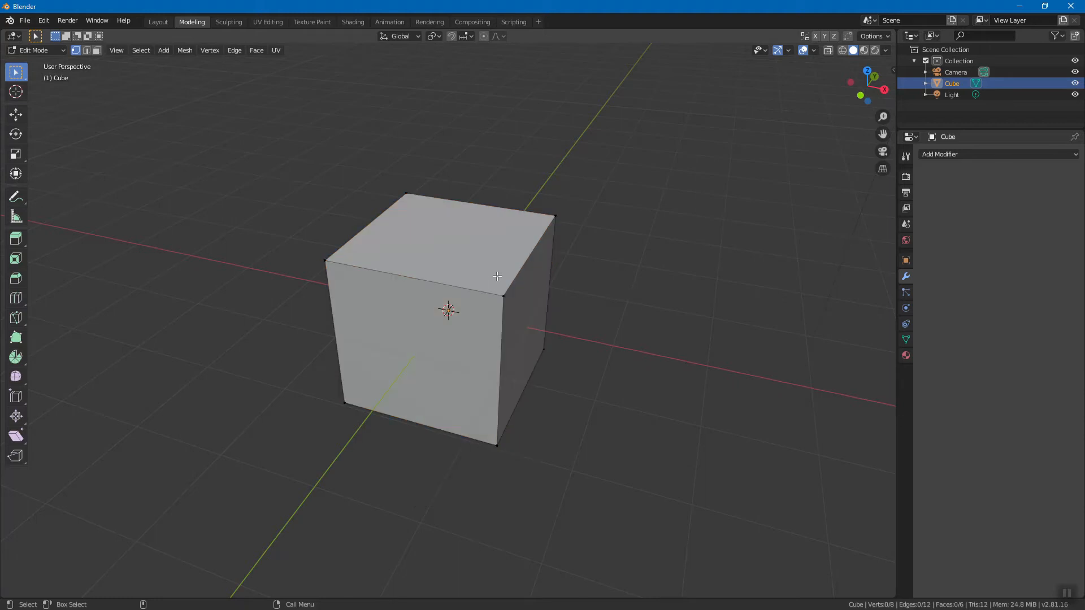
{"action": "key", "text": "2"}
{"action": "right_click", "coordinate": [486, 246]}
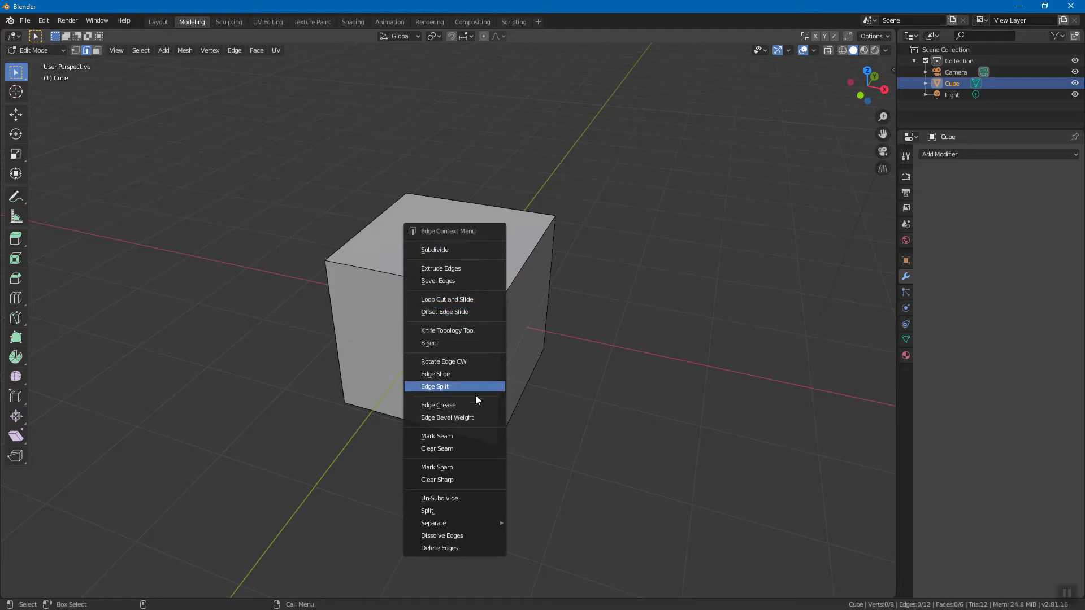
{"action": "left_click", "coordinate": [460, 298]}
{"action": "key", "text": "Escape"}
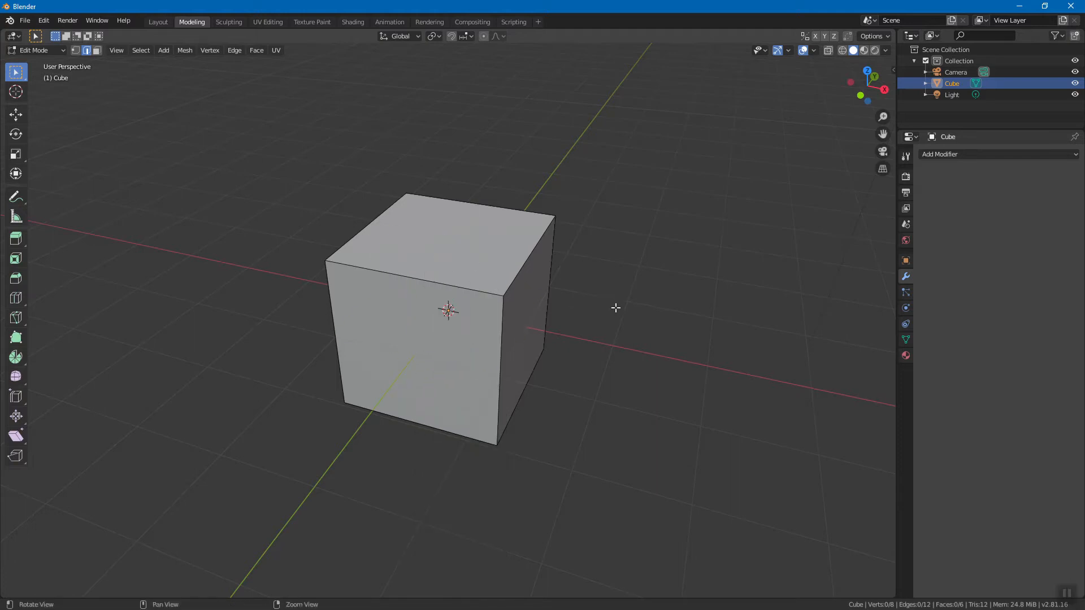
Step: Divide the cube in half with a centred Loop Cut and Slide across its top front edge, leaving nothing selected
{"action": "left_click_drag", "start_coordinate": [541, 305], "coordinate": [439, 283], "text": "alt"}
{"action": "left_click", "coordinate": [439, 283]}
{"action": "left_click_drag", "start_coordinate": [519, 291], "coordinate": [489, 229], "text": "alt"}
{"action": "right_click", "coordinate": [490, 229]}
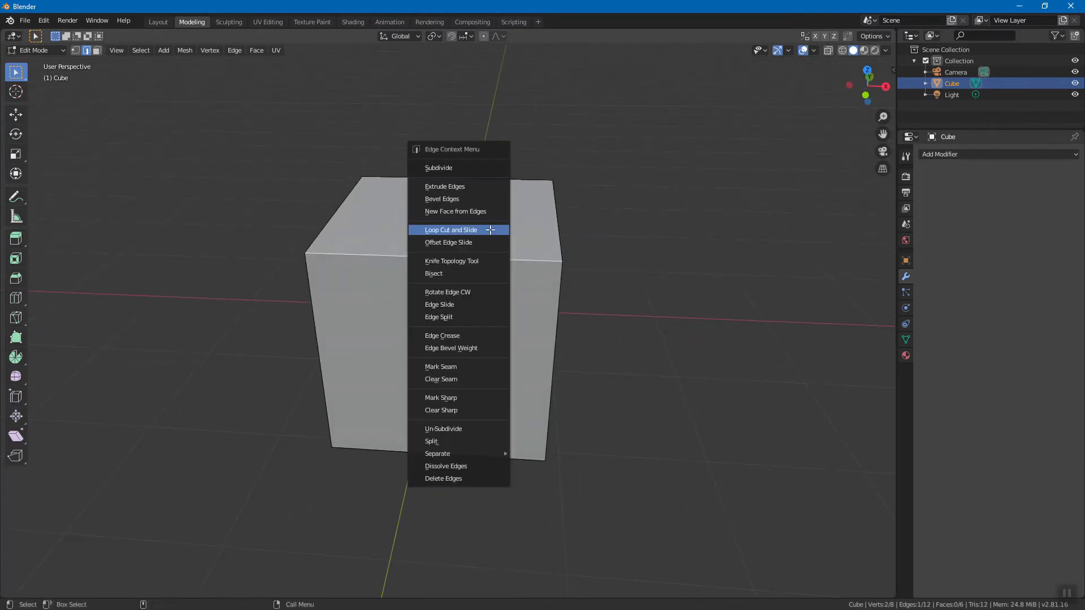
{"action": "left_click", "coordinate": [490, 229]}
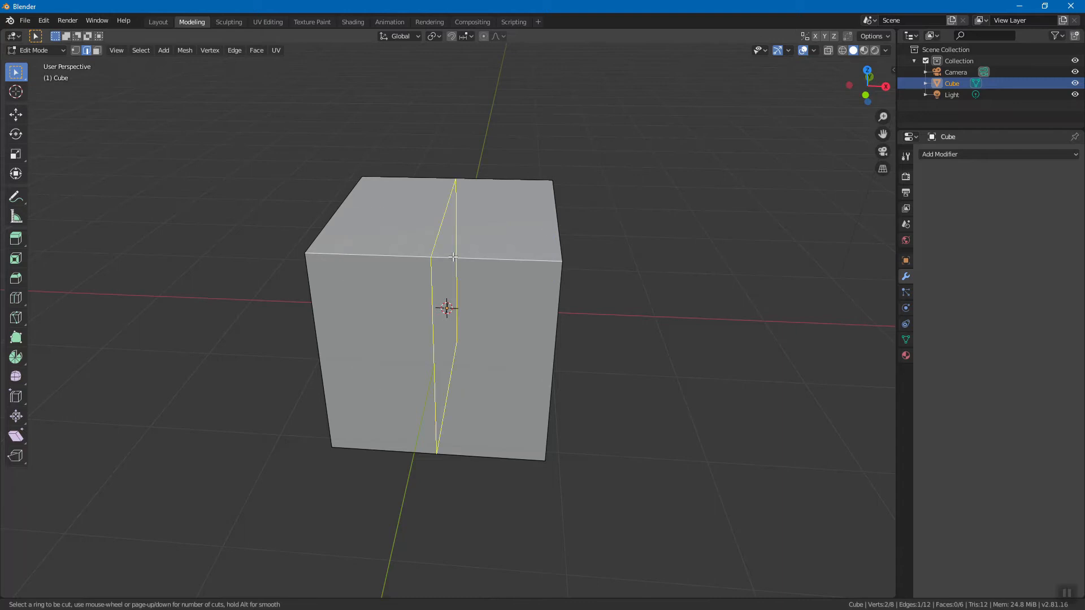
{"action": "left_click", "coordinate": [452, 257]}
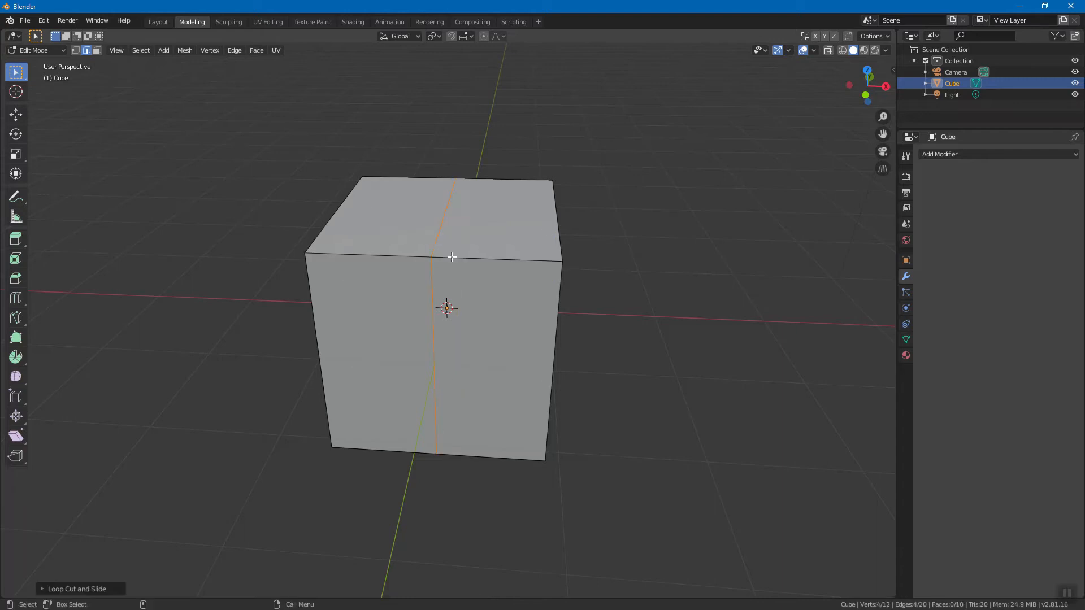
{"action": "mouse_move", "coordinate": [612, 297]}
{"action": "middle_mouse_down"}
{"action": "mouse_move", "coordinate": [625, 318]}
{"action": "mouse_move", "coordinate": [604, 285]}
{"action": "middle_mouse_up"}
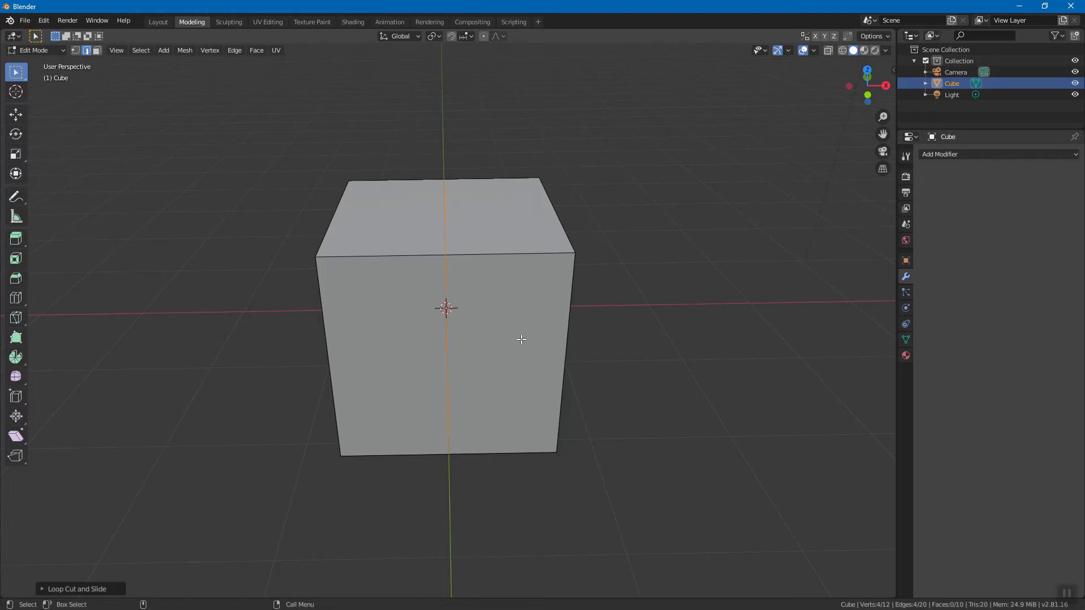
{"action": "middle_click_drag", "start_coordinate": [465, 337], "coordinate": [507, 345]}
{"action": "left_click", "coordinate": [663, 300]}
{"action": "middle_click_drag", "start_coordinate": [472, 286], "coordinate": [473, 293]}
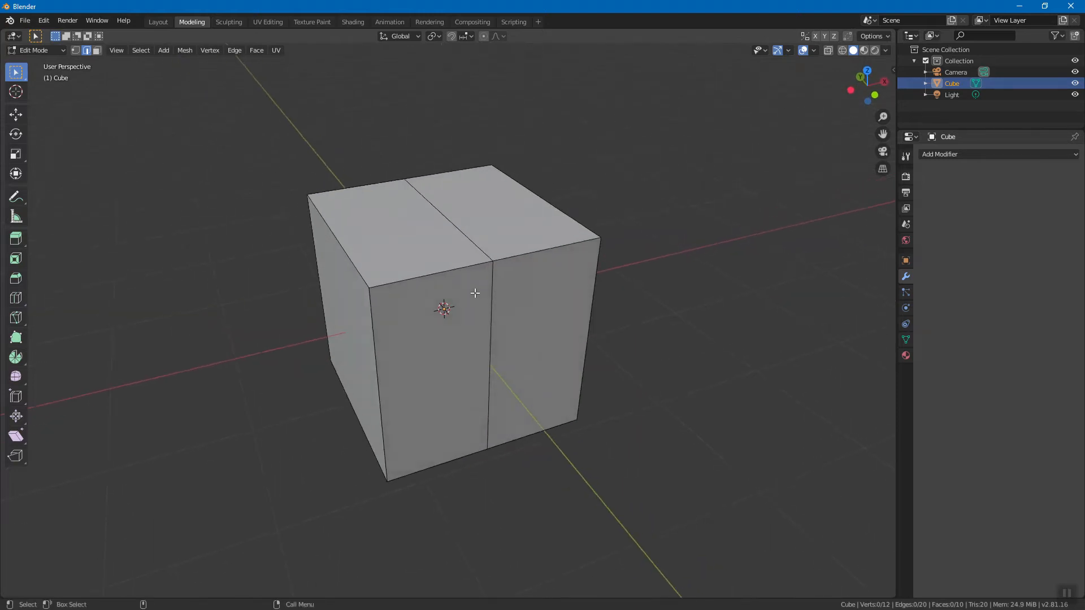
Step: Change the selection mode from edges to faces while staying in Edit Mode
{"action": "right_click", "coordinate": [462, 257]}
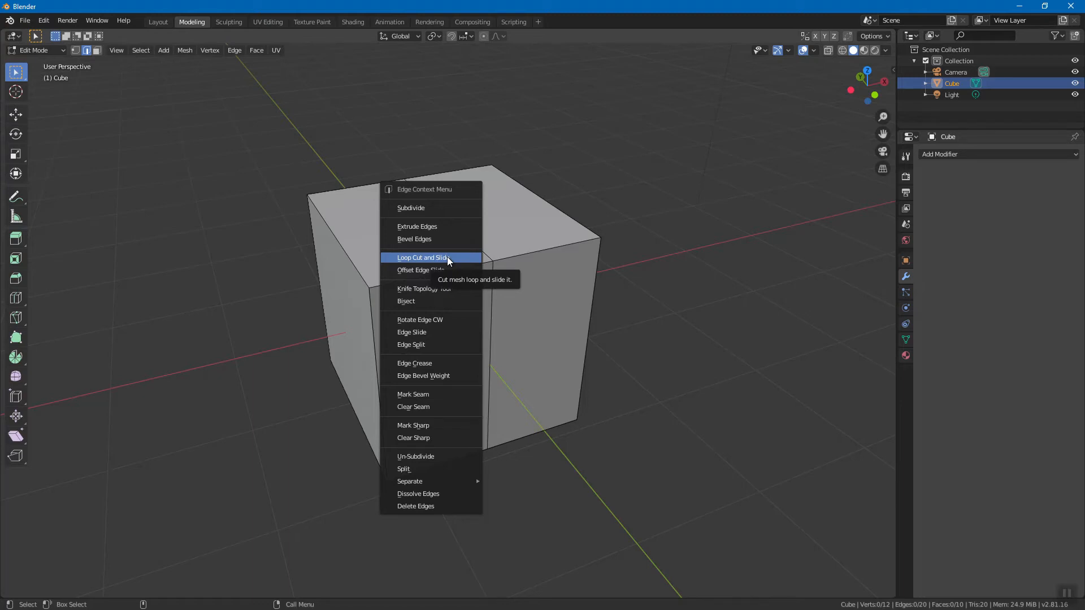
{"action": "left_click", "coordinate": [446, 257]}
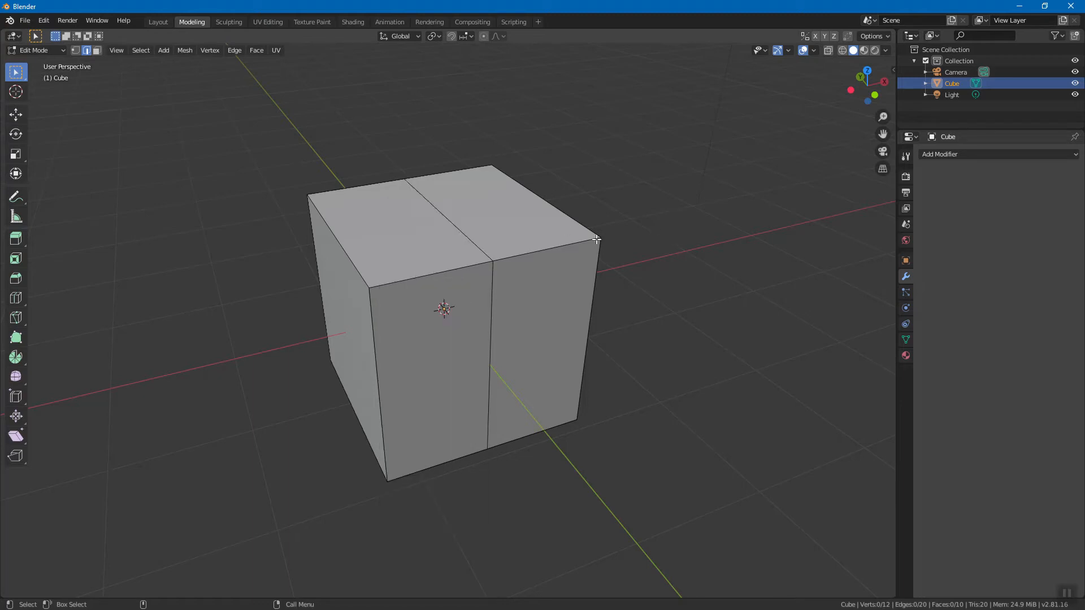
{"action": "key", "text": "3"}
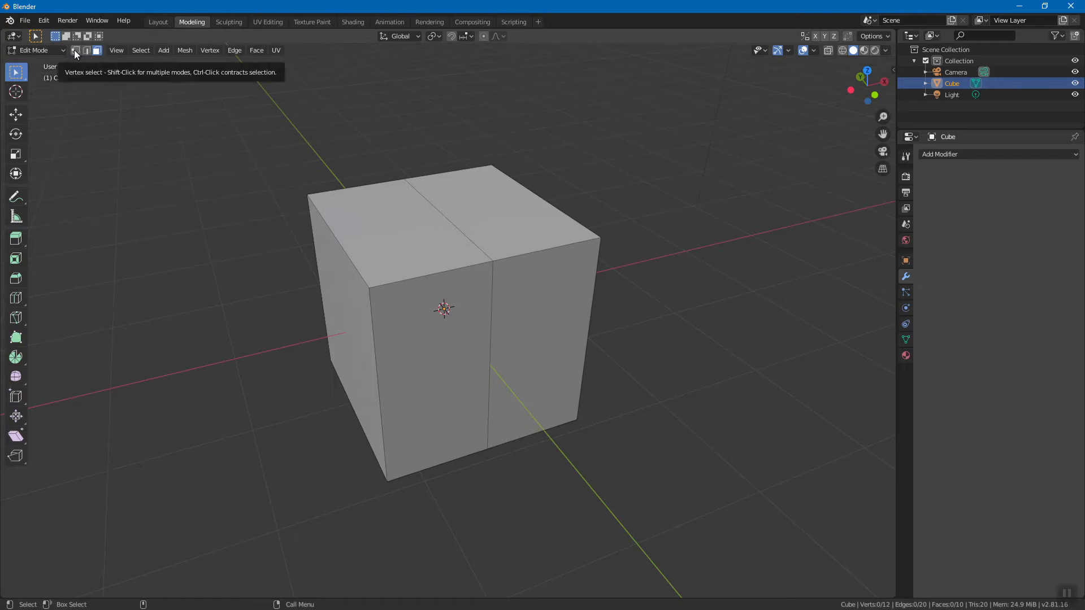
{"action": "key", "text": "1"}
{"action": "key", "text": "2"}
{"action": "key", "text": "3"}
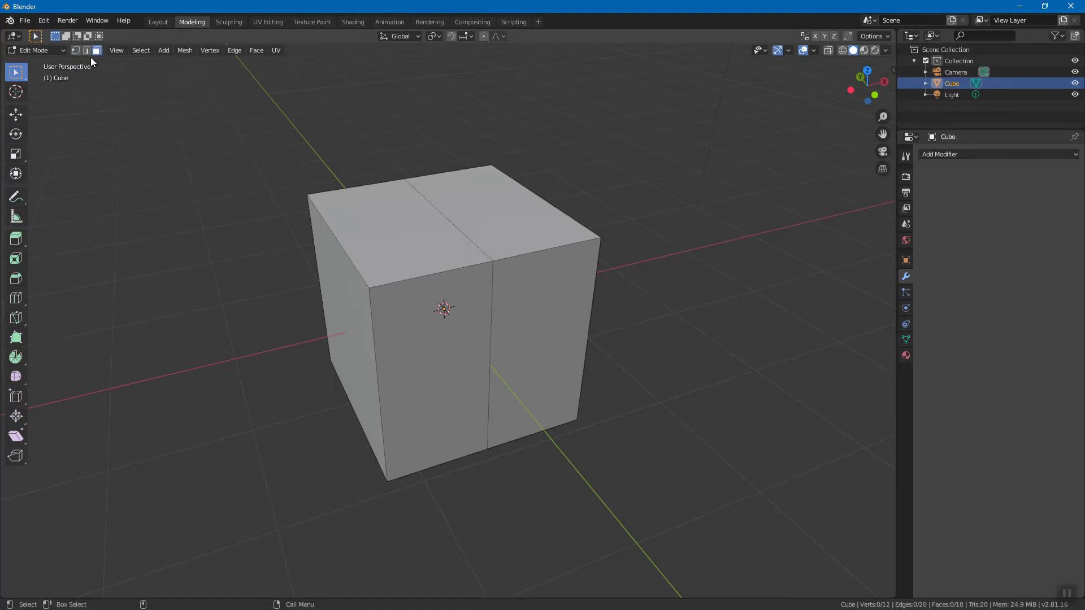
{"action": "left_click", "coordinate": [56, 51]}
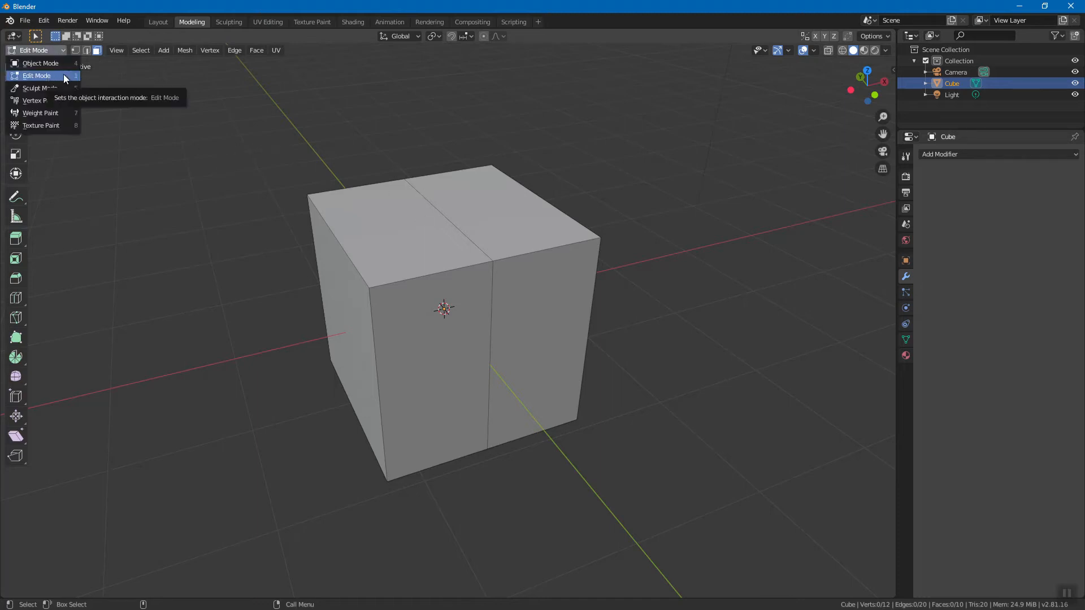
{"action": "left_click", "coordinate": [66, 76]}
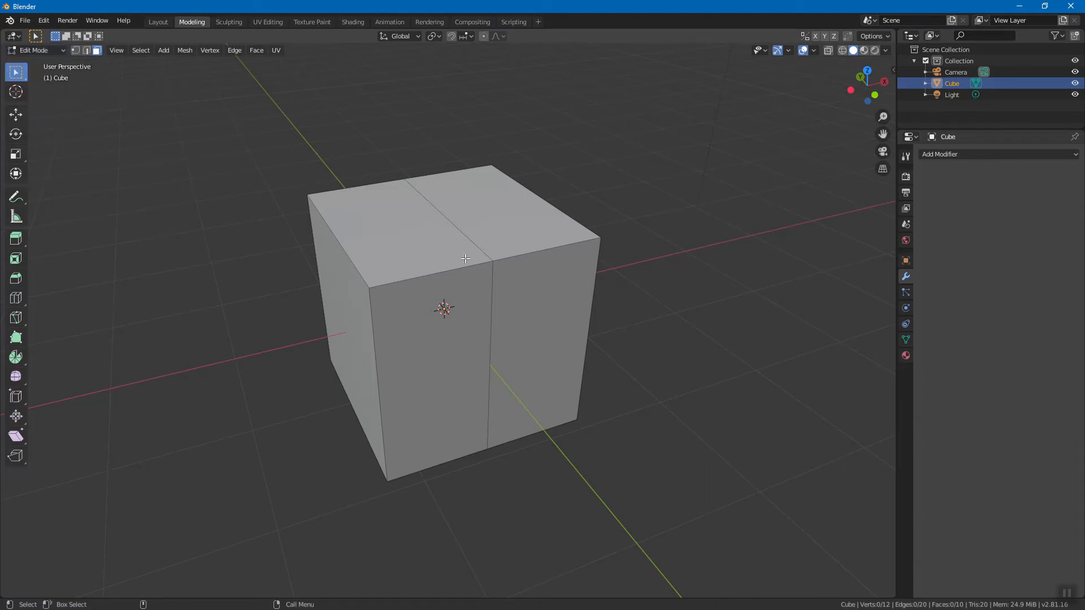
Step: Select the cube's undivided side face on the negative X side
{"action": "middle_click_drag", "start_coordinate": [490, 267], "coordinate": [391, 275]}
{"action": "left_click", "coordinate": [361, 303]}
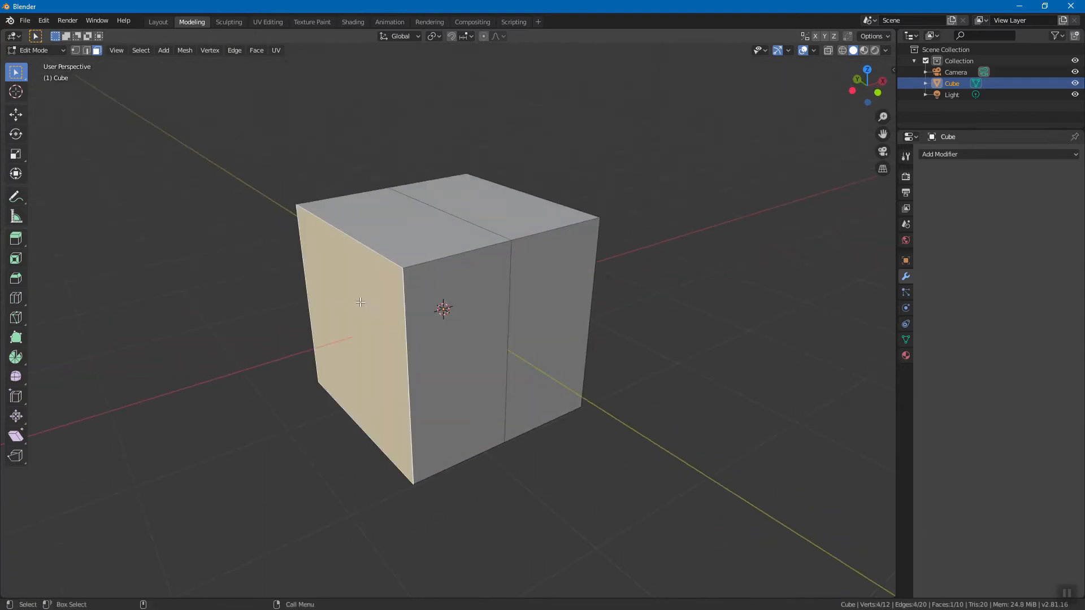
{"action": "middle_click_drag", "start_coordinate": [425, 277], "coordinate": [390, 285]}
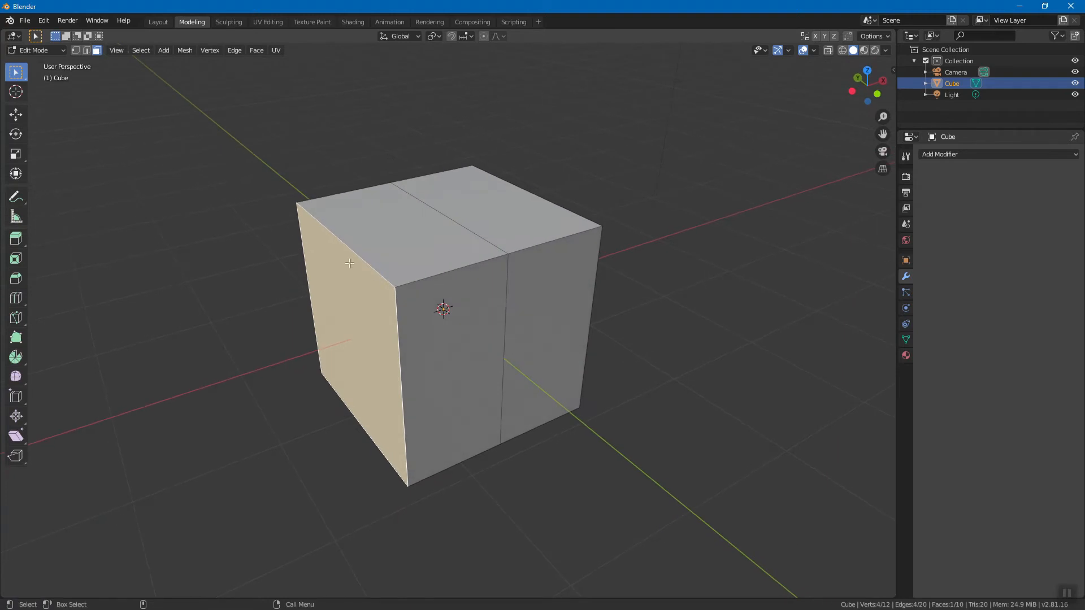
Step: Activate the Select Circle tool and select all five faces of the cube's negative X half
{"action": "left_click", "coordinate": [17, 76]}
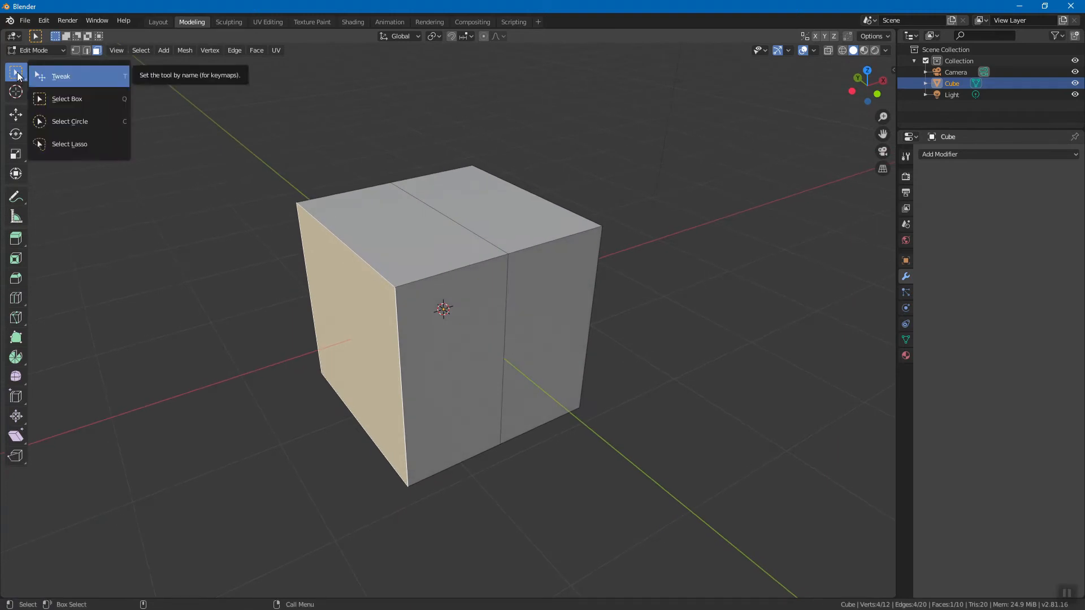
{"action": "left_click", "coordinate": [18, 76]}
{"action": "left_click", "coordinate": [19, 76]}
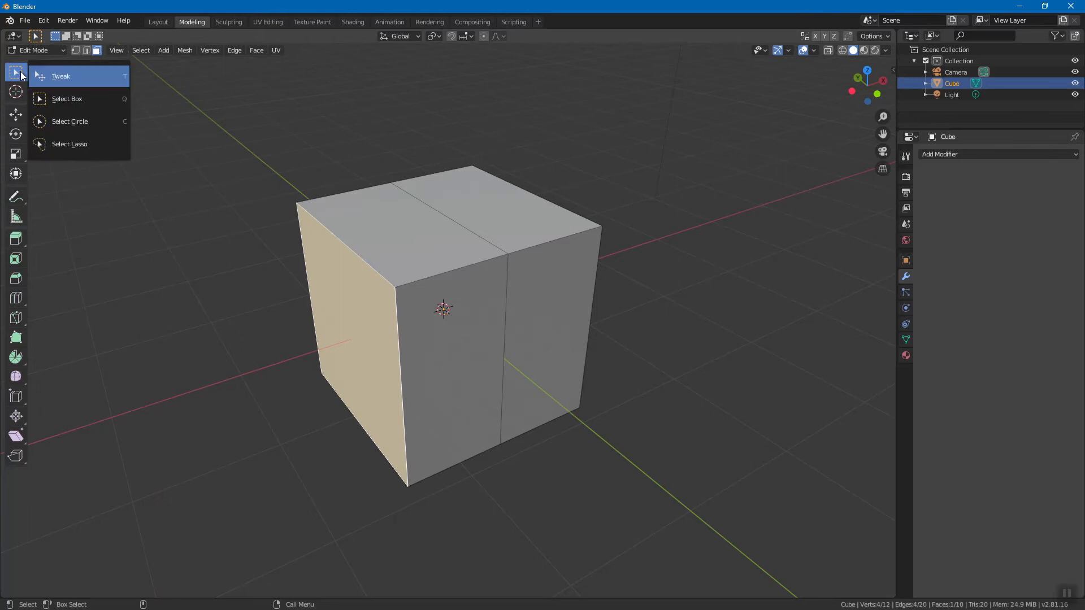
{"action": "left_click", "coordinate": [62, 121]}
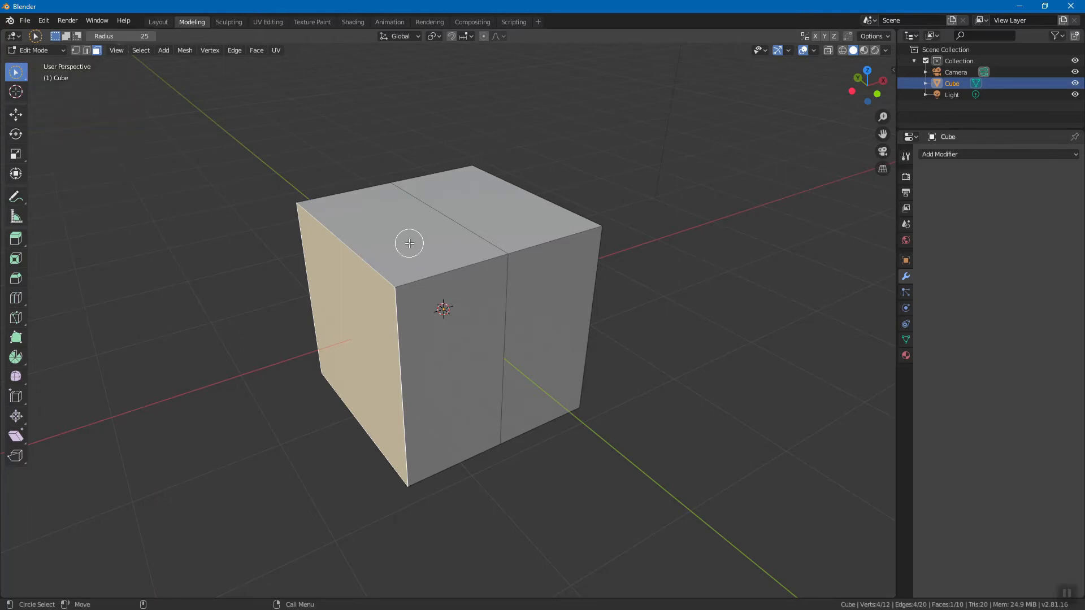
{"action": "mouse_move", "coordinate": [403, 237]}
{"action": "left_mouse_down"}
{"action": "mouse_move", "coordinate": [440, 292]}
{"action": "mouse_move", "coordinate": [382, 346]}
{"action": "mouse_move", "coordinate": [337, 331]}
{"action": "mouse_move", "coordinate": [300, 358]}
{"action": "left_mouse_up"}
{"action": "middle_click_drag", "start_coordinate": [300, 359], "coordinate": [468, 259]}
{"action": "mouse_move", "coordinate": [467, 259]}
{"action": "left_mouse_down"}
{"action": "mouse_move", "coordinate": [485, 358]}
{"action": "mouse_move", "coordinate": [619, 345]}
{"action": "left_mouse_up"}
{"action": "middle_click_drag", "start_coordinate": [642, 329], "coordinate": [479, 304]}
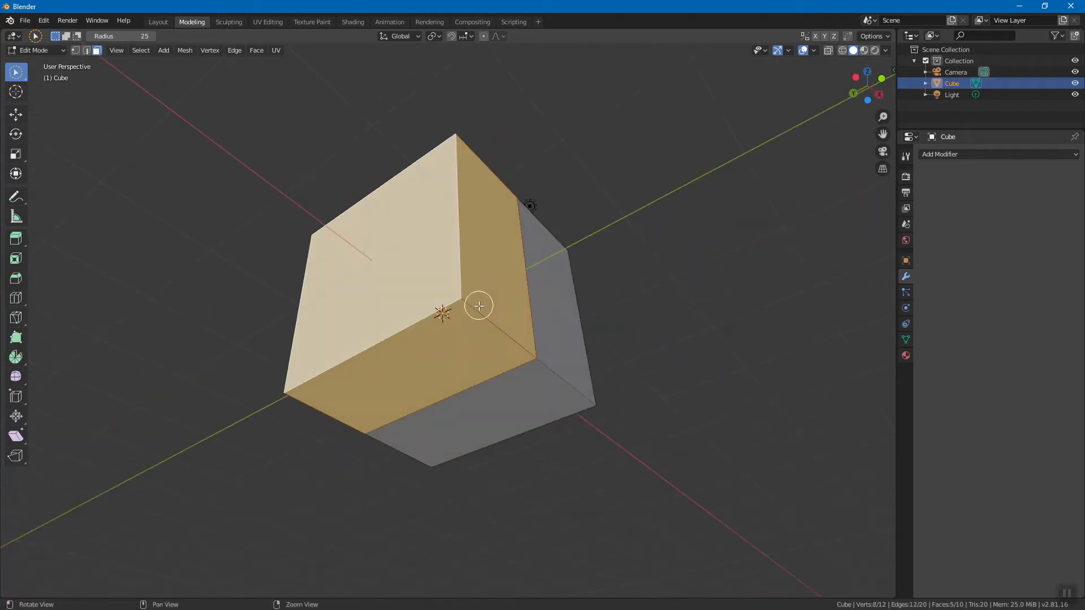
{"action": "mouse_move", "coordinate": [422, 368]}
{"action": "left_mouse_down", "text": "ctrl"}
{"action": "mouse_move", "coordinate": [496, 319]}
{"action": "mouse_move", "coordinate": [517, 276]}
{"action": "mouse_move", "coordinate": [471, 342]}
{"action": "left_mouse_up", "text": "ctrl"}
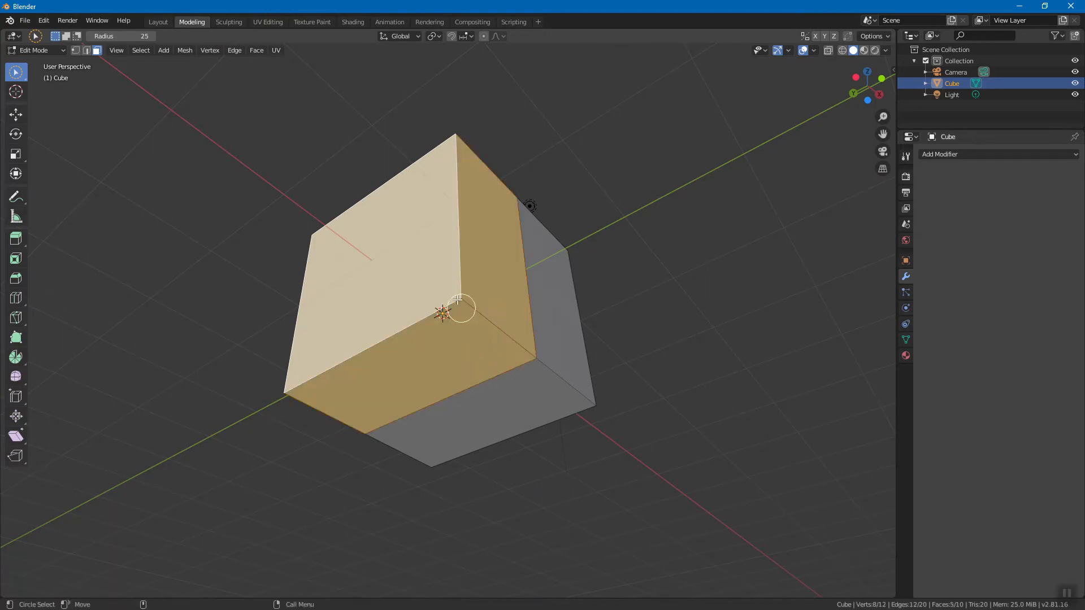
Step: Check which keymap preset is active in the Blender preferences, leaving the settings as they are
{"action": "left_click", "coordinate": [44, 20]}
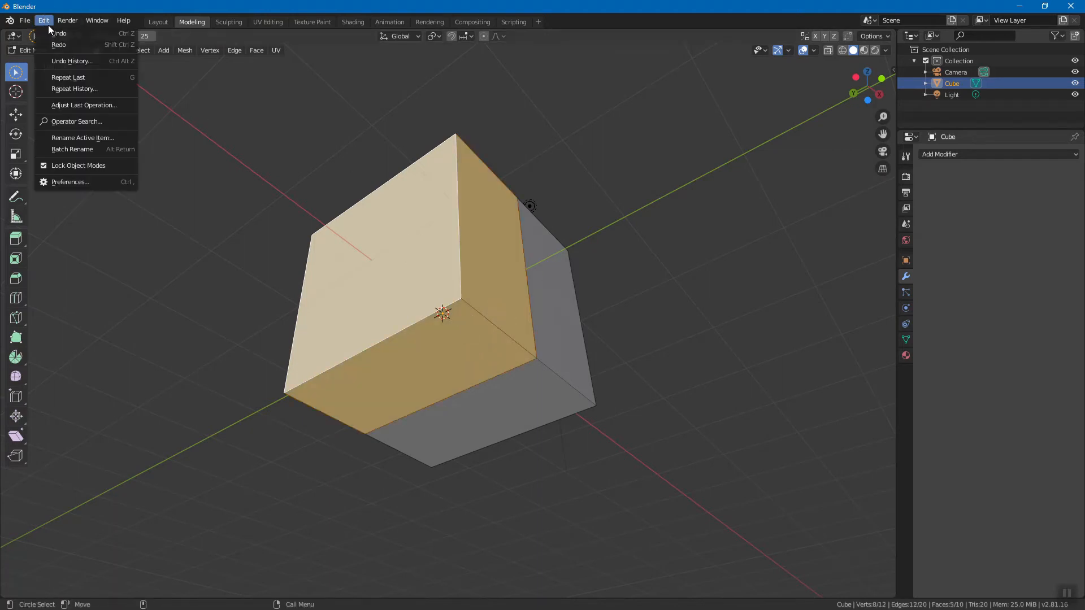
{"action": "left_click", "coordinate": [87, 181]}
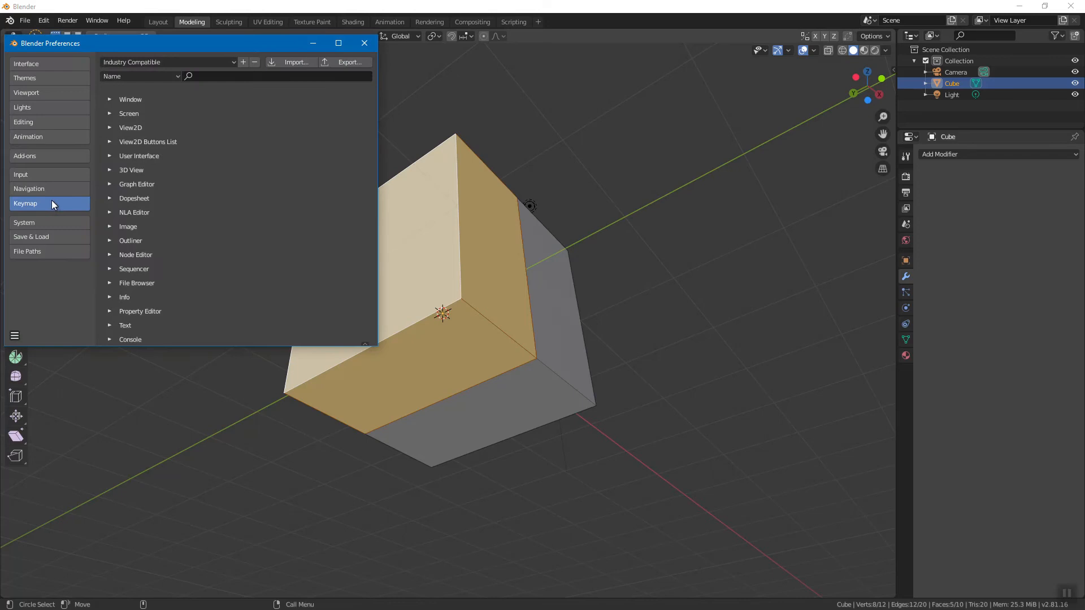
{"action": "left_click", "coordinate": [364, 44]}
Step: Select only the negative X side face and grow the selection to its adjacent faces with Select More
{"action": "middle_click_drag", "start_coordinate": [497, 251], "coordinate": [535, 293]}
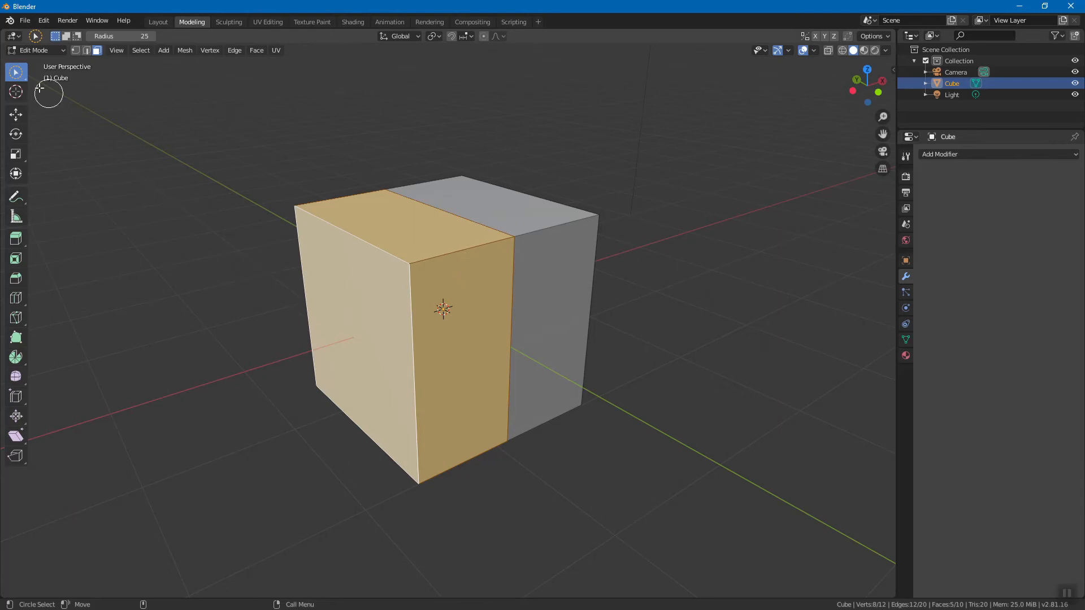
{"action": "left_click", "coordinate": [392, 356]}
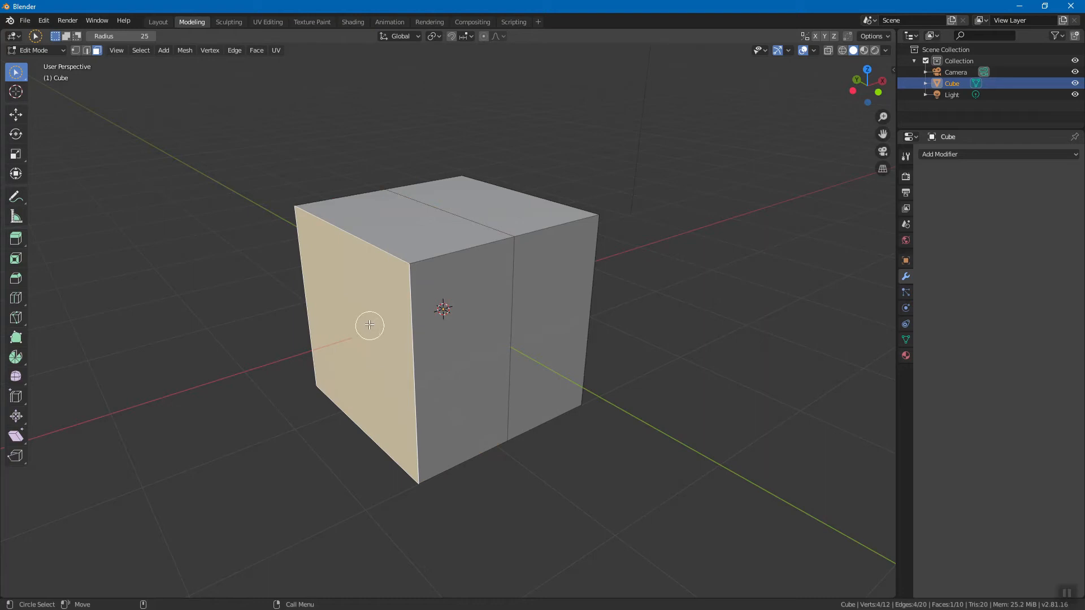
{"action": "left_click", "coordinate": [141, 50]}
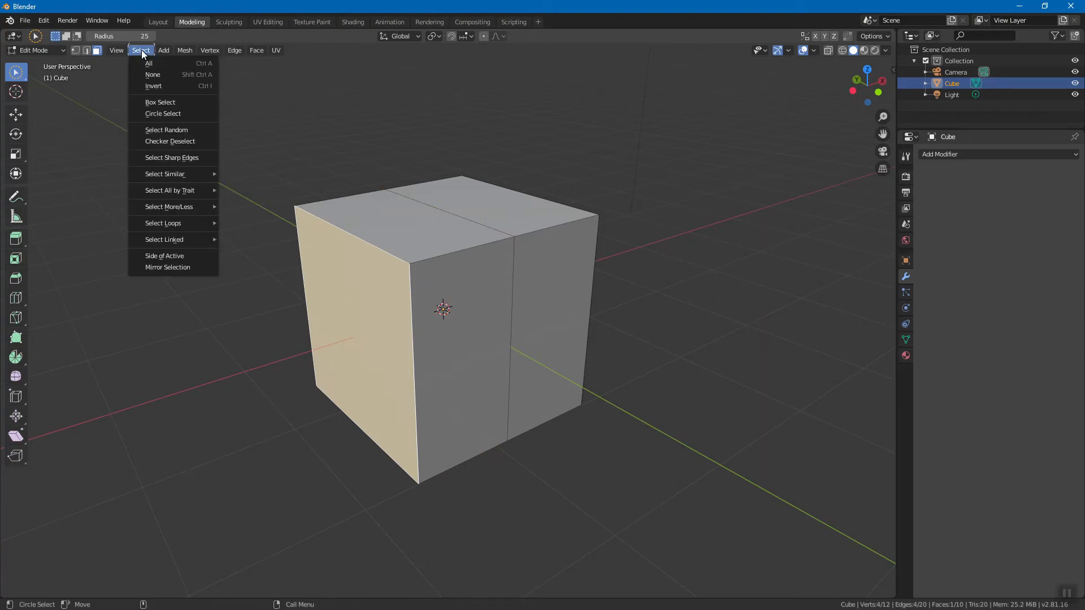
{"action": "mouse_move", "coordinate": [185, 208]}
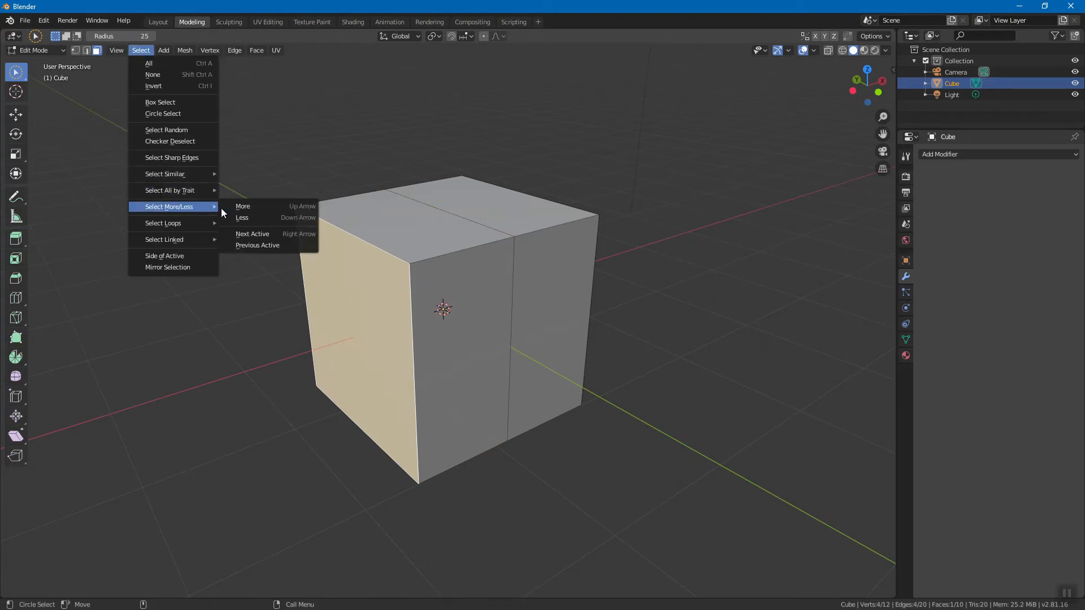
{"action": "left_click", "coordinate": [246, 205]}
{"action": "mouse_move", "coordinate": [269, 305]}
{"action": "middle_mouse_down"}
{"action": "mouse_move", "coordinate": [466, 296]}
{"action": "mouse_move", "coordinate": [261, 296]}
{"action": "middle_mouse_up"}
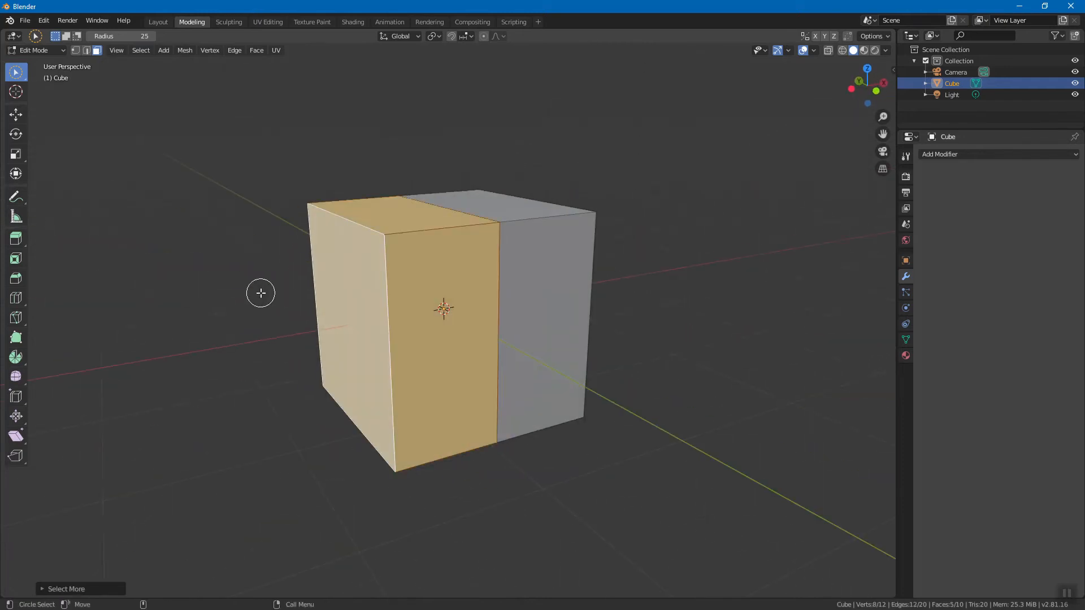
Step: Delete the five selected faces on the cube's negative X half
{"action": "mouse_move", "coordinate": [520, 196]}
{"action": "middle_mouse_down"}
{"action": "mouse_move", "coordinate": [473, 231]}
{"action": "mouse_move", "coordinate": [535, 205]}
{"action": "middle_mouse_up"}
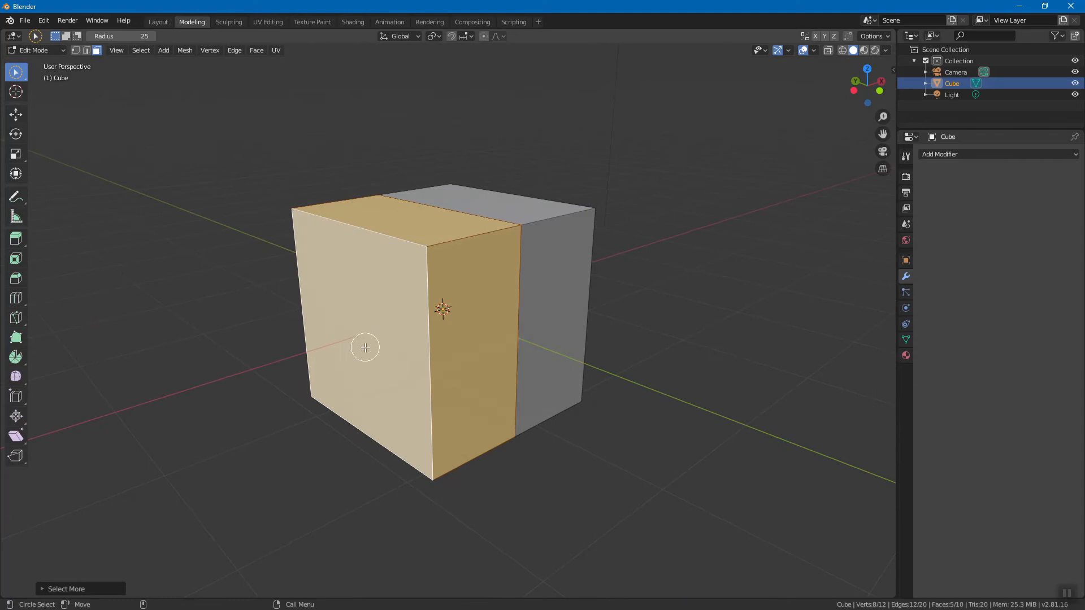
{"action": "middle_click_drag", "start_coordinate": [380, 322], "coordinate": [356, 332]}
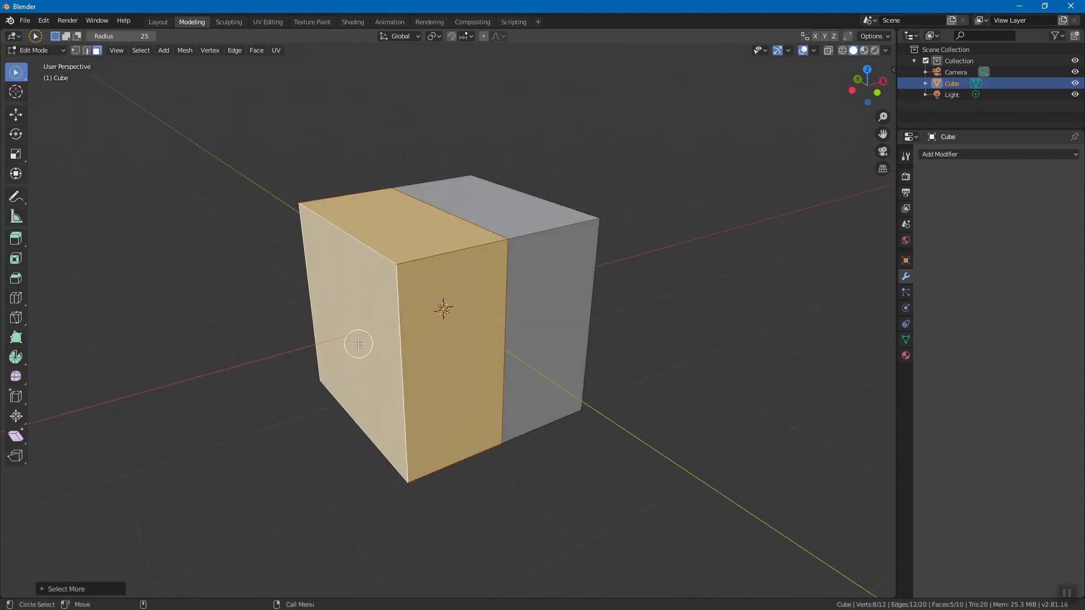
{"action": "left_click", "coordinate": [142, 51]}
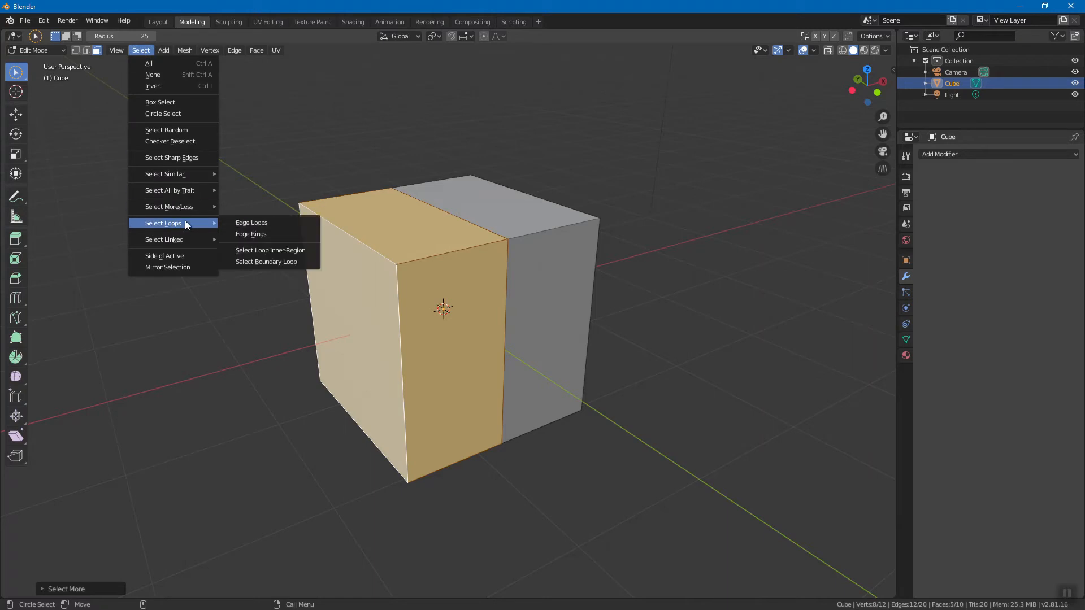
{"action": "mouse_move", "coordinate": [180, 208]}
{"action": "middle_click_drag", "start_coordinate": [459, 135], "coordinate": [408, 148]}
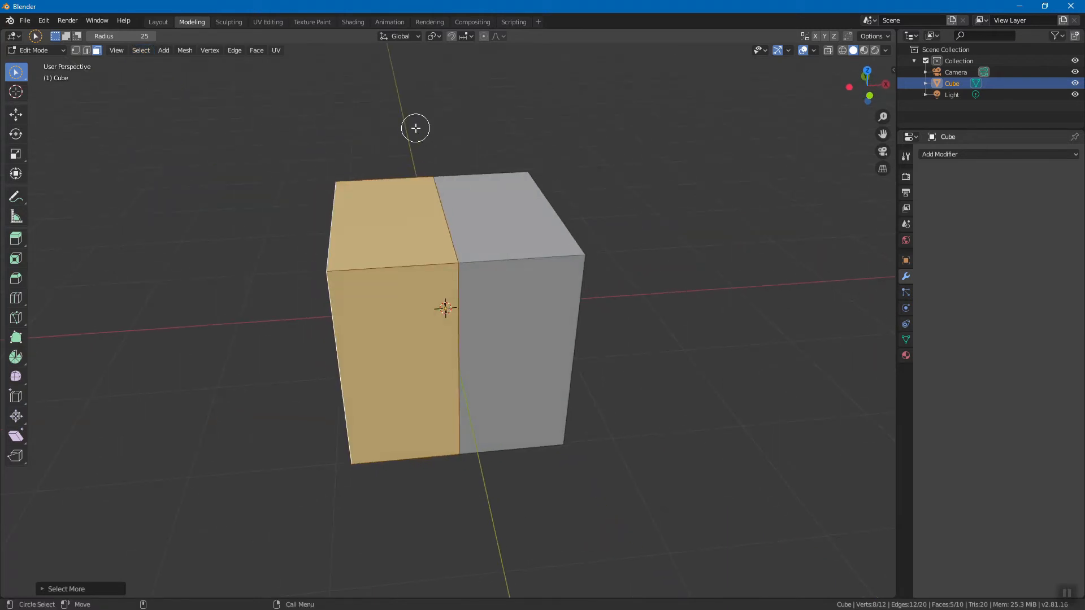
{"action": "key", "text": "x"}
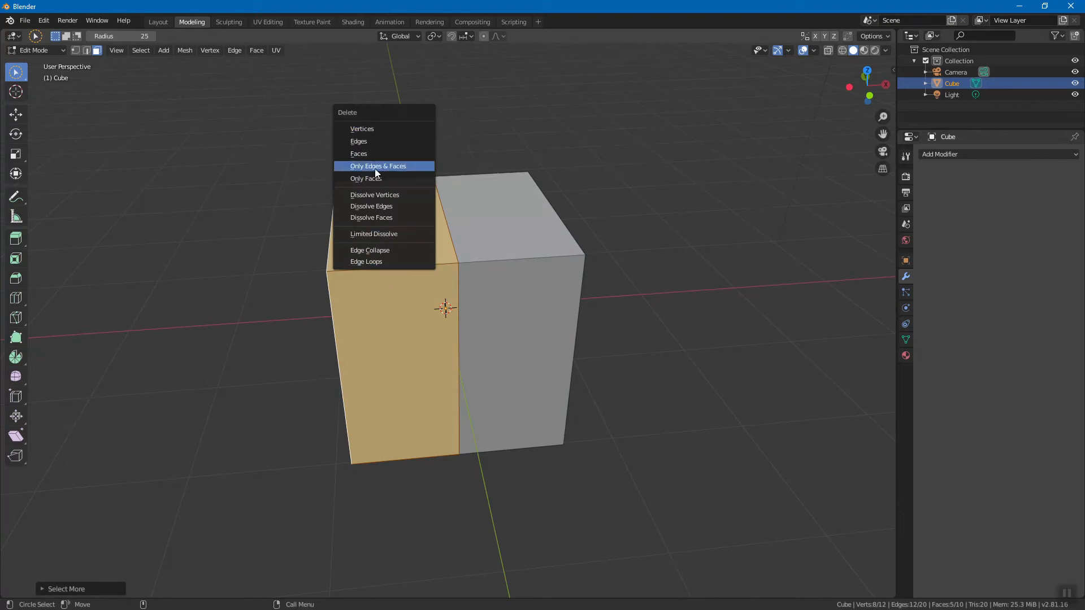
{"action": "left_click", "coordinate": [364, 154]}
{"action": "middle_click_drag", "start_coordinate": [444, 306], "coordinate": [433, 244]}
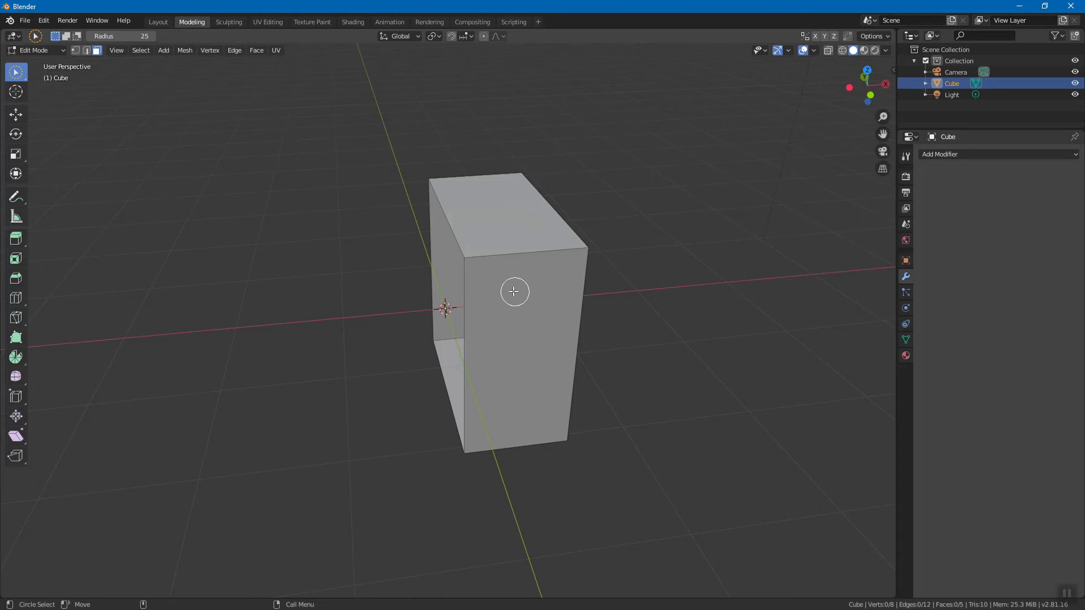
Step: Add a Mirror modifier to the remaining half of the cube
{"action": "middle_click_drag", "start_coordinate": [515, 307], "coordinate": [557, 288]}
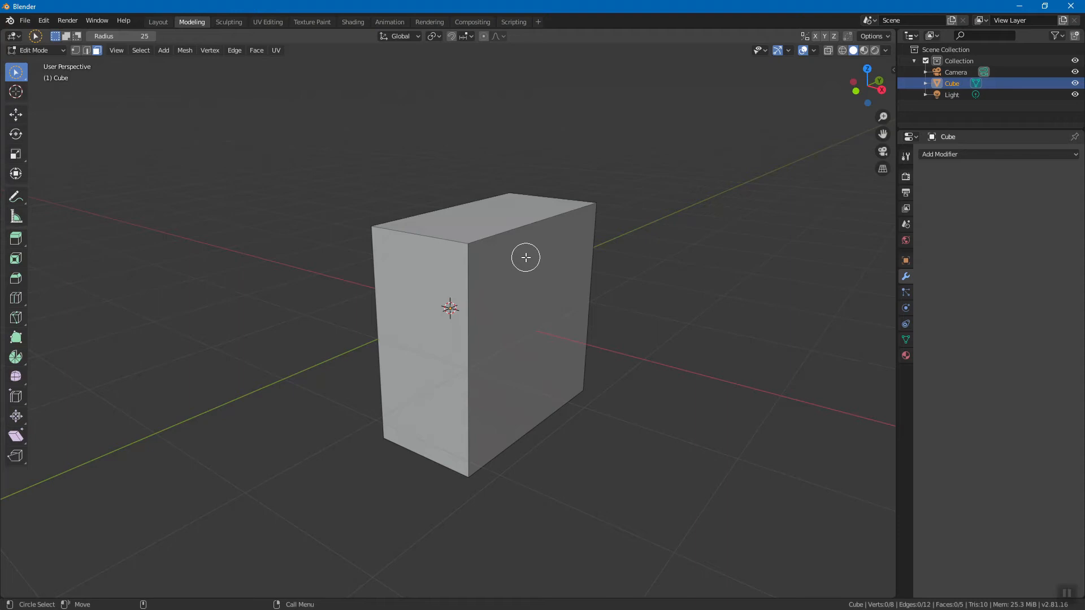
{"action": "middle_click_drag", "start_coordinate": [499, 254], "coordinate": [544, 280]}
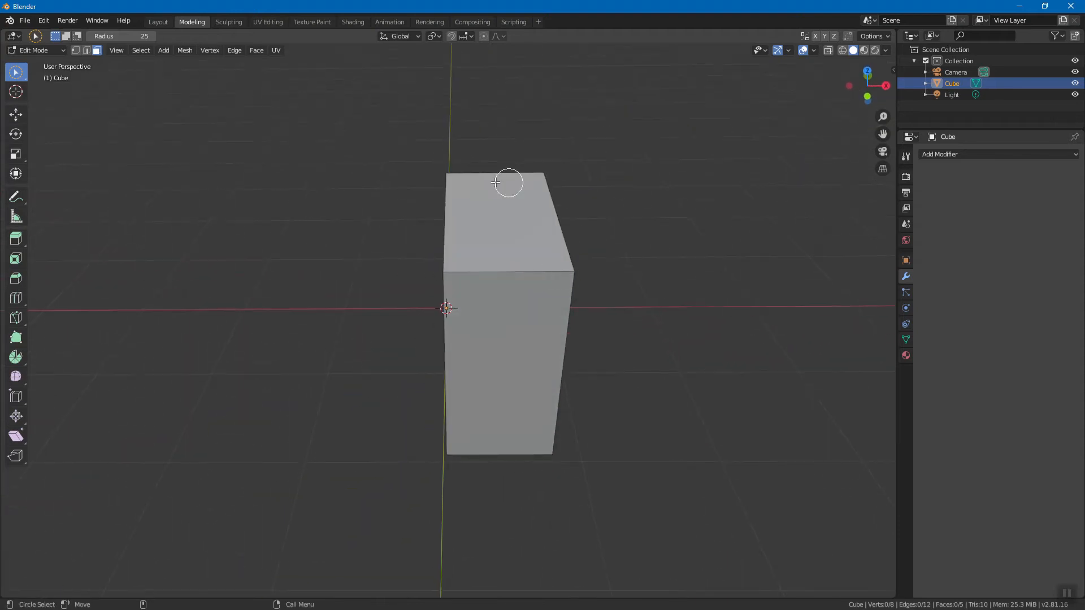
{"action": "mouse_move", "coordinate": [577, 247]}
{"action": "middle_mouse_down"}
{"action": "mouse_move", "coordinate": [541, 249]}
{"action": "mouse_move", "coordinate": [564, 238]}
{"action": "middle_mouse_up"}
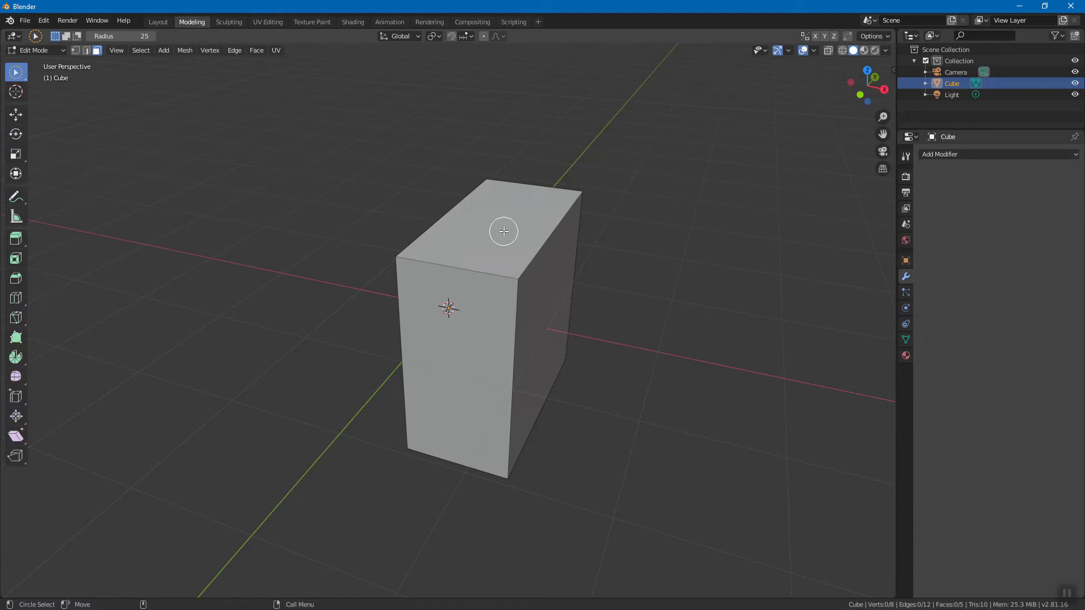
{"action": "mouse_move", "coordinate": [506, 232]}
{"action": "middle_mouse_down"}
{"action": "mouse_move", "coordinate": [545, 247]}
{"action": "mouse_move", "coordinate": [511, 239]}
{"action": "middle_mouse_up"}
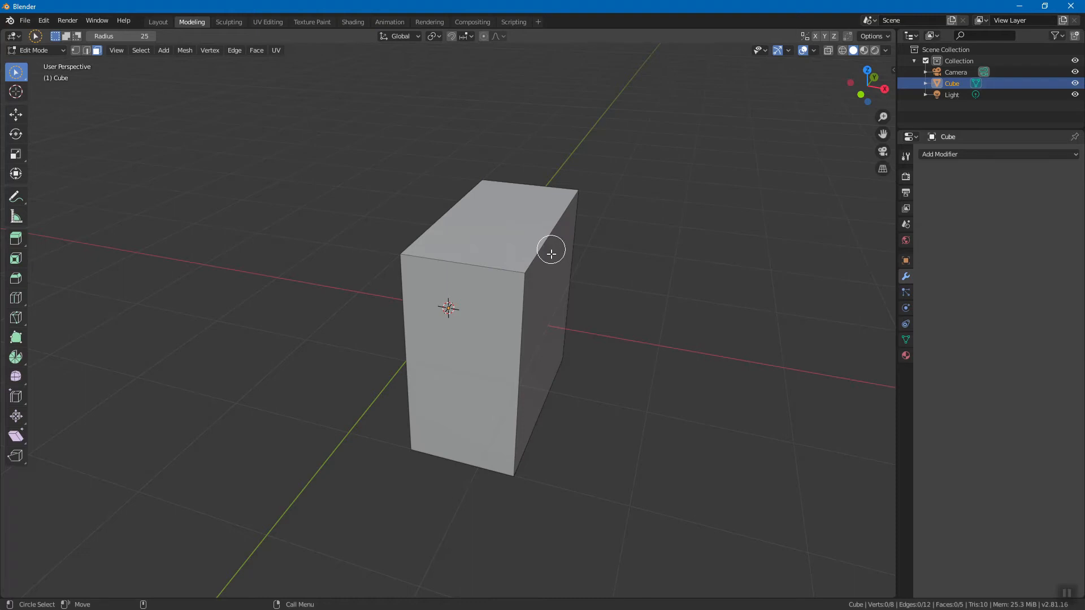
{"action": "mouse_move", "coordinate": [567, 259]}
{"action": "middle_mouse_down"}
{"action": "mouse_move", "coordinate": [501, 260]}
{"action": "mouse_move", "coordinate": [589, 253]}
{"action": "mouse_move", "coordinate": [561, 264]}
{"action": "mouse_move", "coordinate": [548, 249]}
{"action": "mouse_move", "coordinate": [576, 261]}
{"action": "middle_mouse_up"}
{"action": "mouse_move", "coordinate": [542, 227]}
{"action": "middle_mouse_down"}
{"action": "mouse_move", "coordinate": [506, 208]}
{"action": "mouse_move", "coordinate": [534, 218]}
{"action": "middle_mouse_up"}
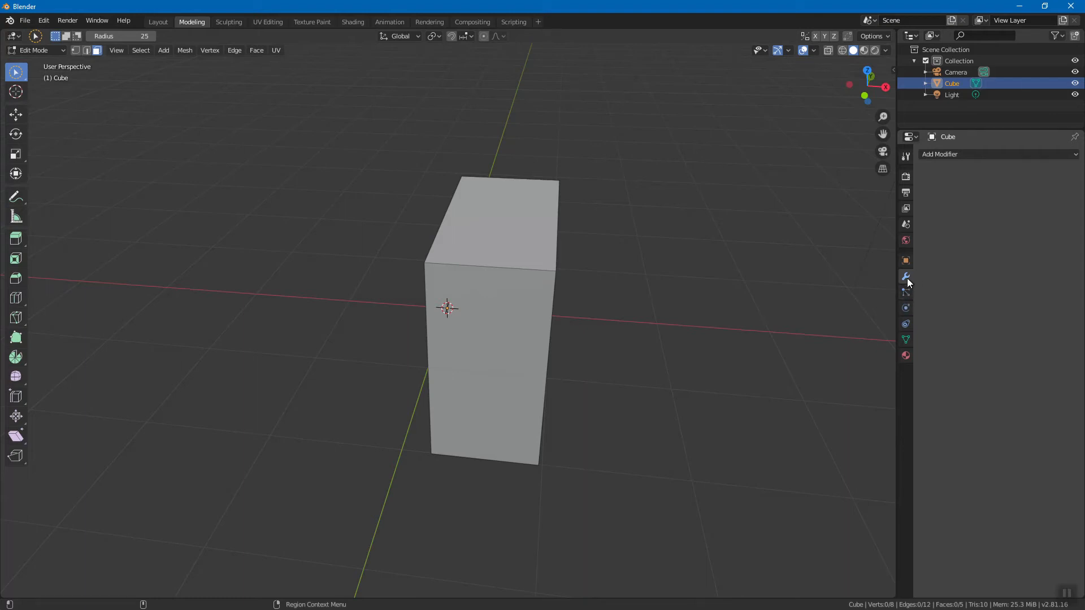
{"action": "left_click", "coordinate": [1001, 153]}
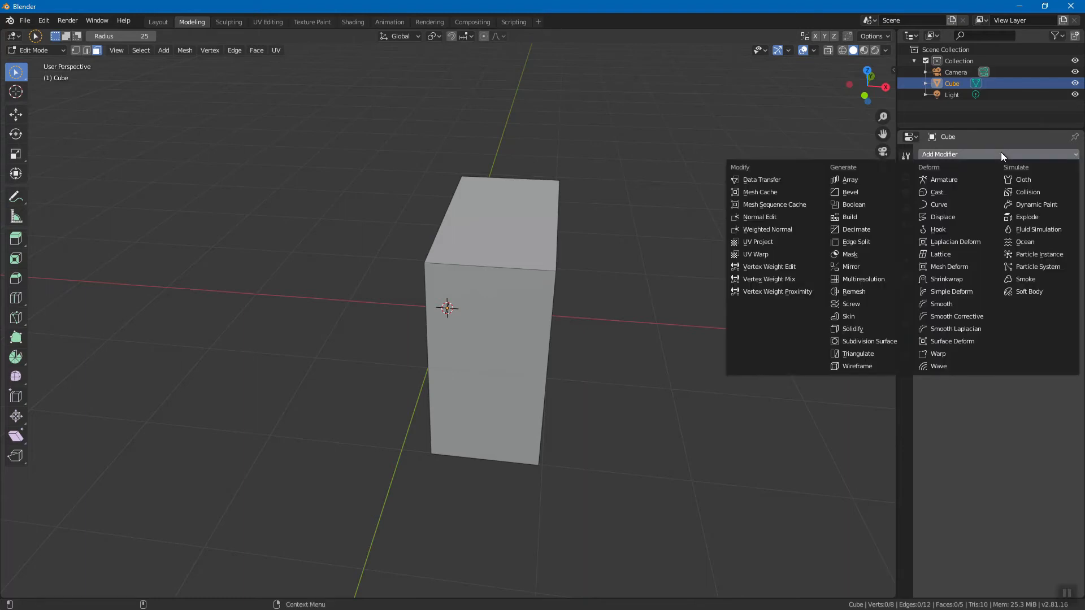
{"action": "left_click", "coordinate": [979, 423]}
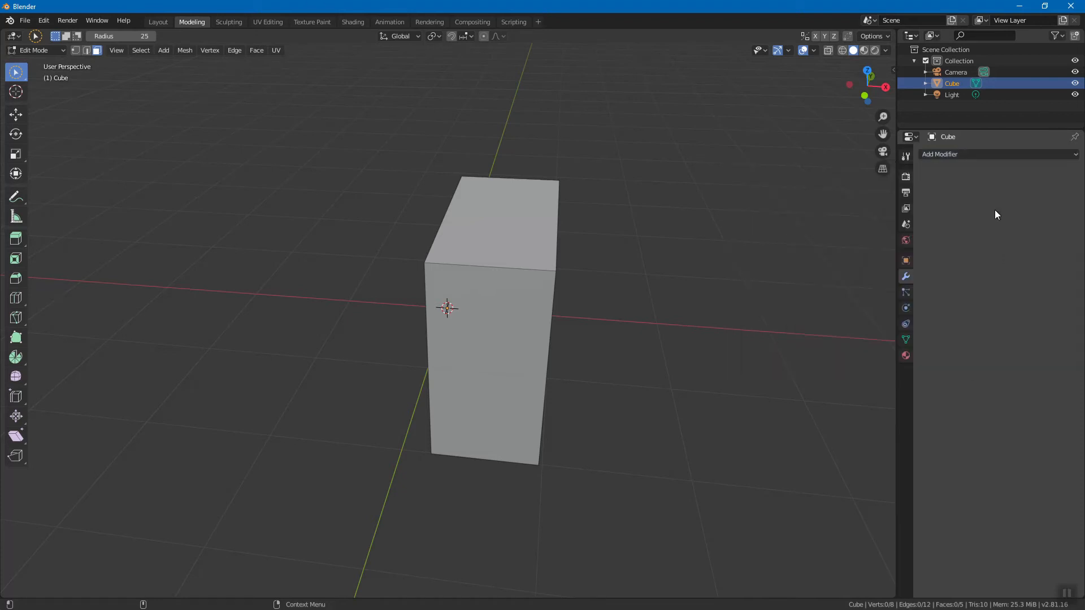
{"action": "left_click", "coordinate": [988, 154]}
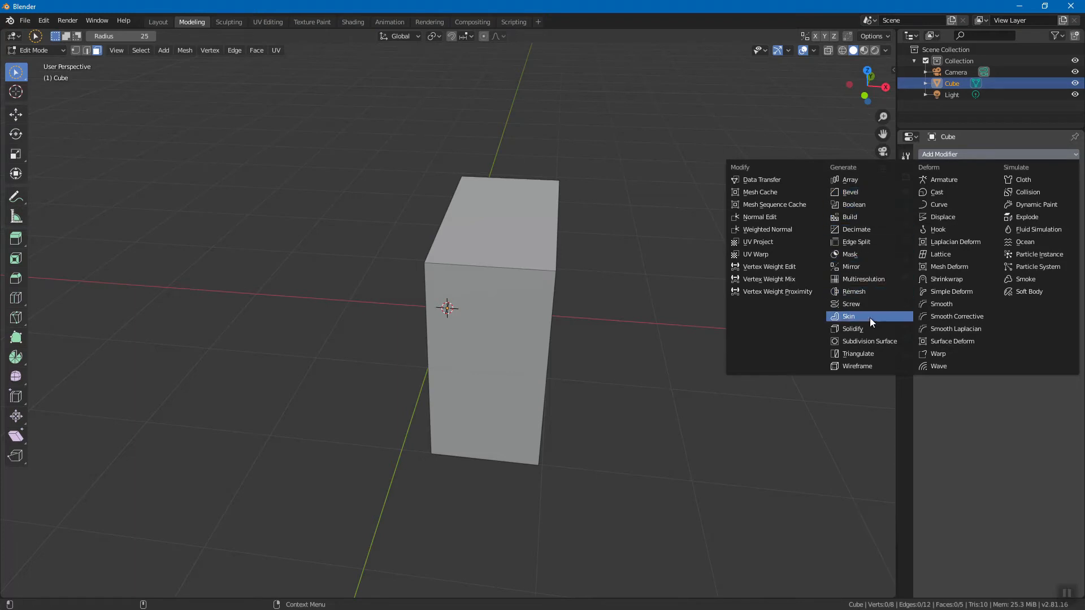
{"action": "left_click", "coordinate": [854, 267]}
{"action": "middle_click_drag", "start_coordinate": [438, 264], "coordinate": [467, 271]}
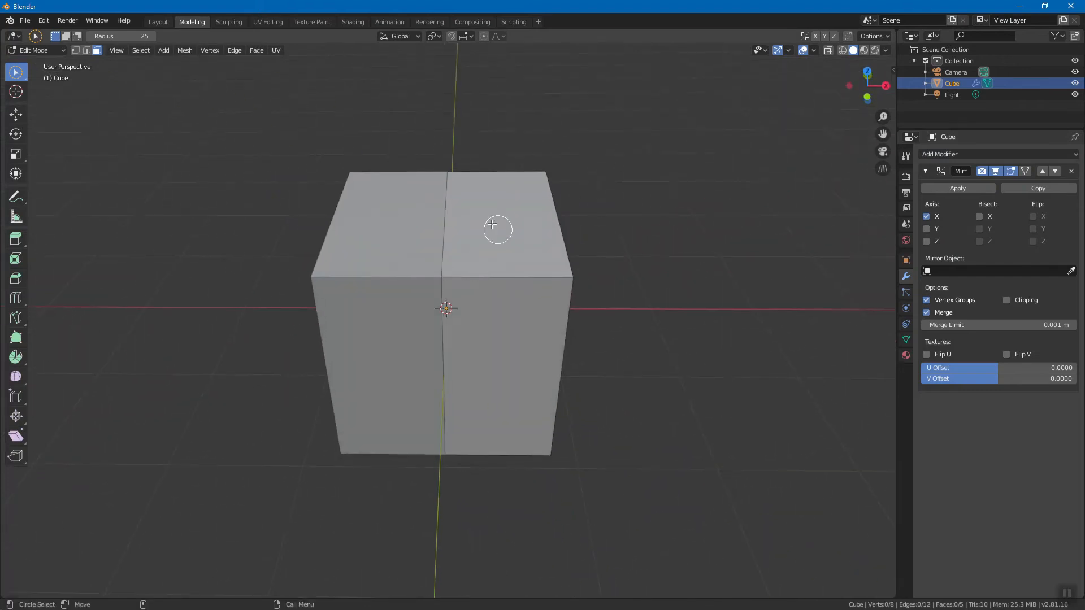
{"action": "middle_click_drag", "start_coordinate": [553, 237], "coordinate": [523, 239]}
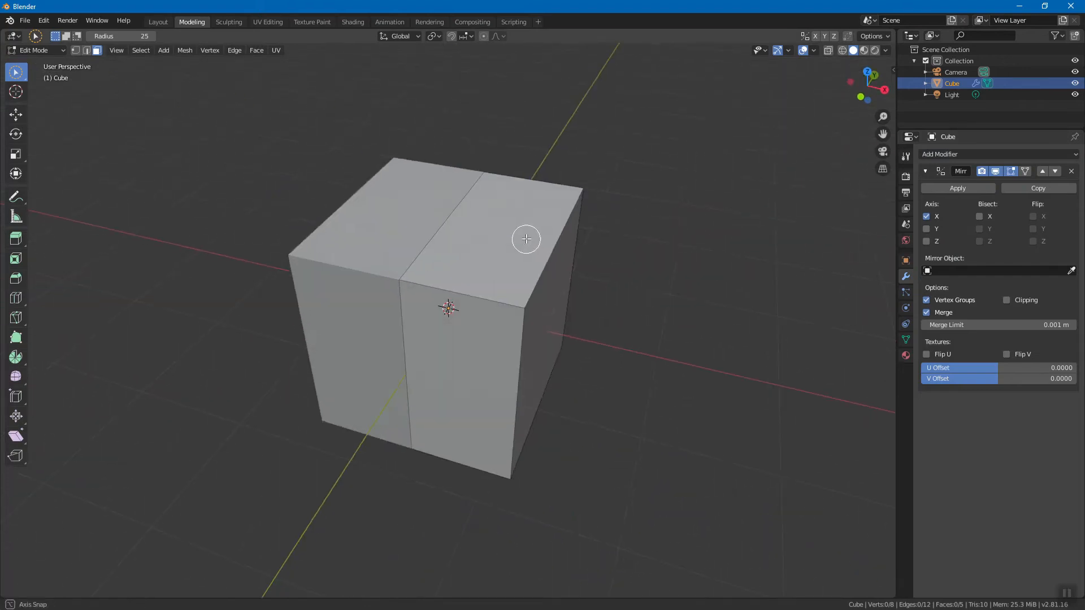
Step: Turn on the Mirror modifier's On Cage option, keeping X as the only mirror axis
{"action": "left_click", "coordinate": [928, 227]}
{"action": "left_click", "coordinate": [928, 227]}
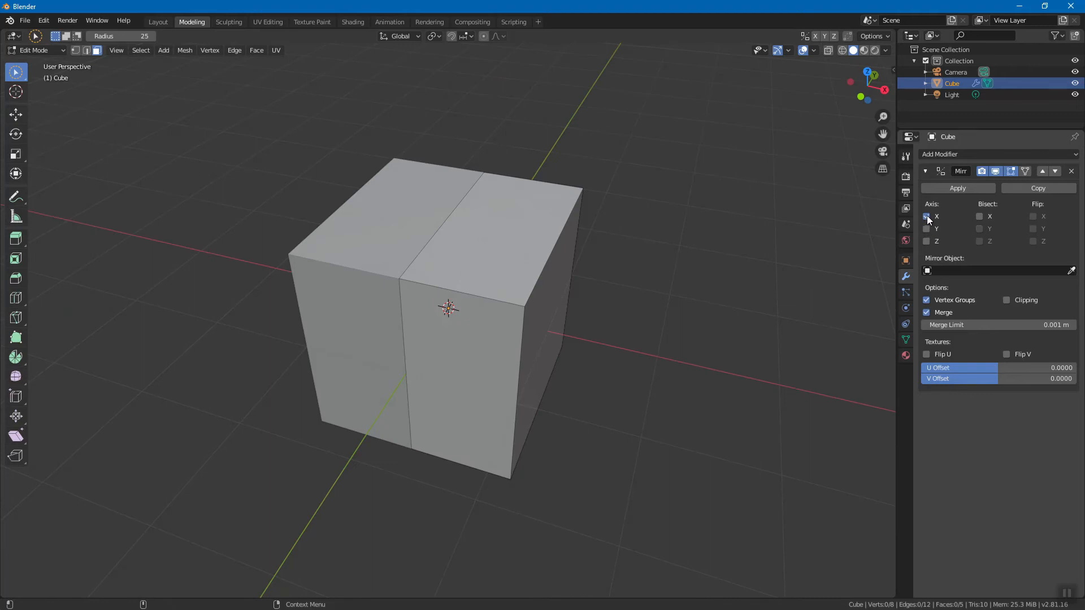
{"action": "left_click", "coordinate": [1025, 172]}
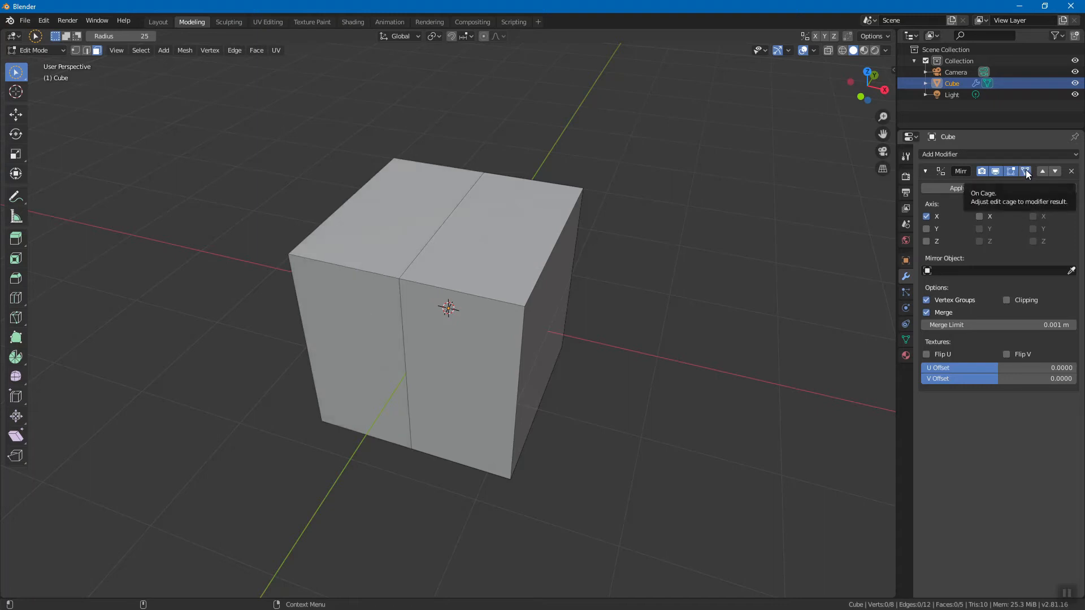
{"action": "middle_click_drag", "start_coordinate": [428, 239], "coordinate": [511, 224]}
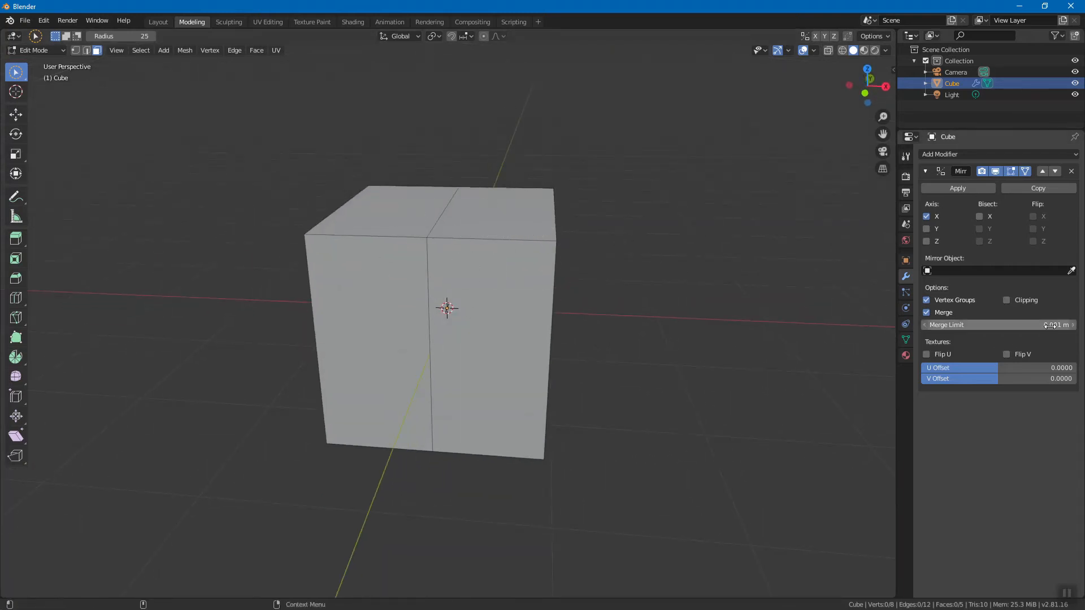
Step: Set the mirror's Merge Limit to 0.151 m, then select the top face and shift it slightly with the Move tool
{"action": "left_click_drag", "start_coordinate": [1053, 326], "coordinate": [1062, 324]}
{"action": "middle_click_drag", "start_coordinate": [565, 288], "coordinate": [473, 205]}
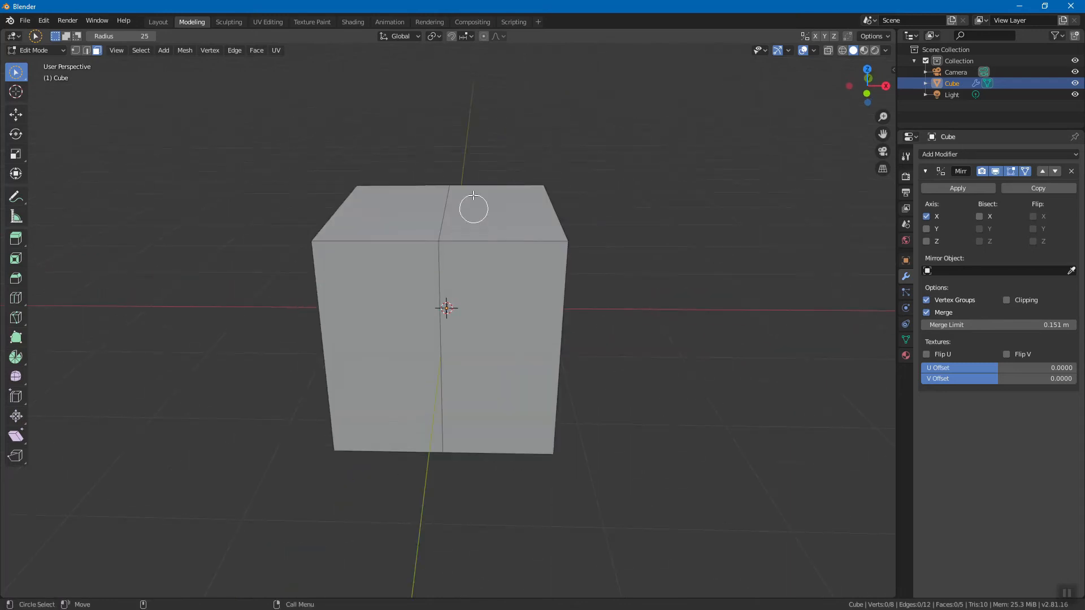
{"action": "left_click", "coordinate": [499, 210]}
{"action": "key", "text": "shift+space"}
{"action": "key", "text": "g"}
{"action": "mouse_move", "coordinate": [542, 229]}
{"action": "left_mouse_down"}
{"action": "mouse_move", "coordinate": [533, 235]}
{"action": "mouse_move", "coordinate": [556, 227]}
{"action": "mouse_move", "coordinate": [524, 232]}
{"action": "left_mouse_up"}
Step: Set the mirror's Merge Limit to 0.332 m and move the top face slightly up and away from the mirror plane
{"action": "left_click_drag", "start_coordinate": [1050, 326], "coordinate": [1062, 326]}
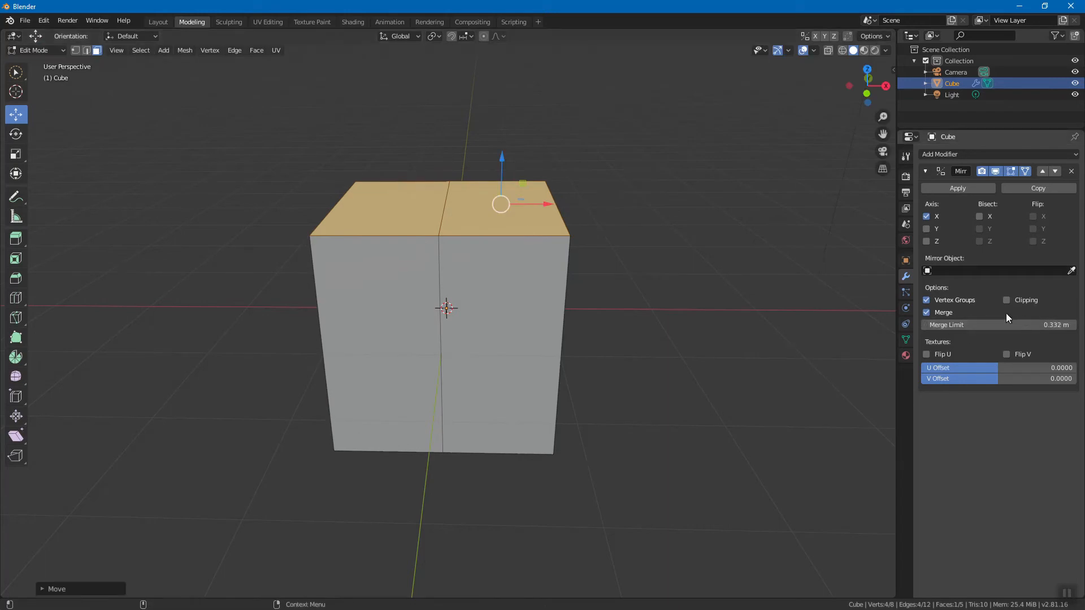
{"action": "key", "text": "g"}
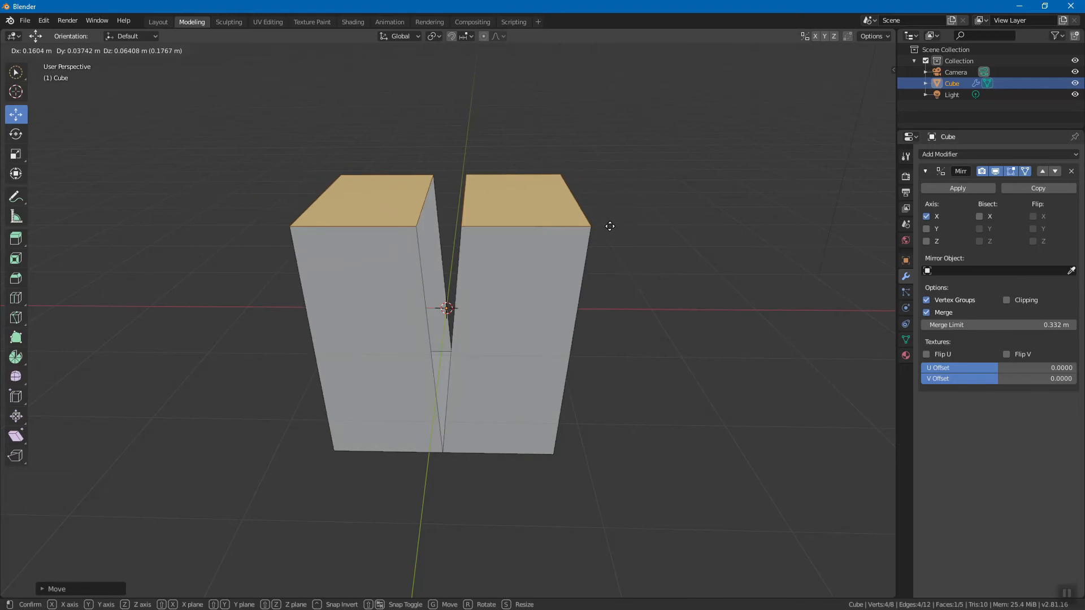
{"action": "left_click", "coordinate": [607, 229]}
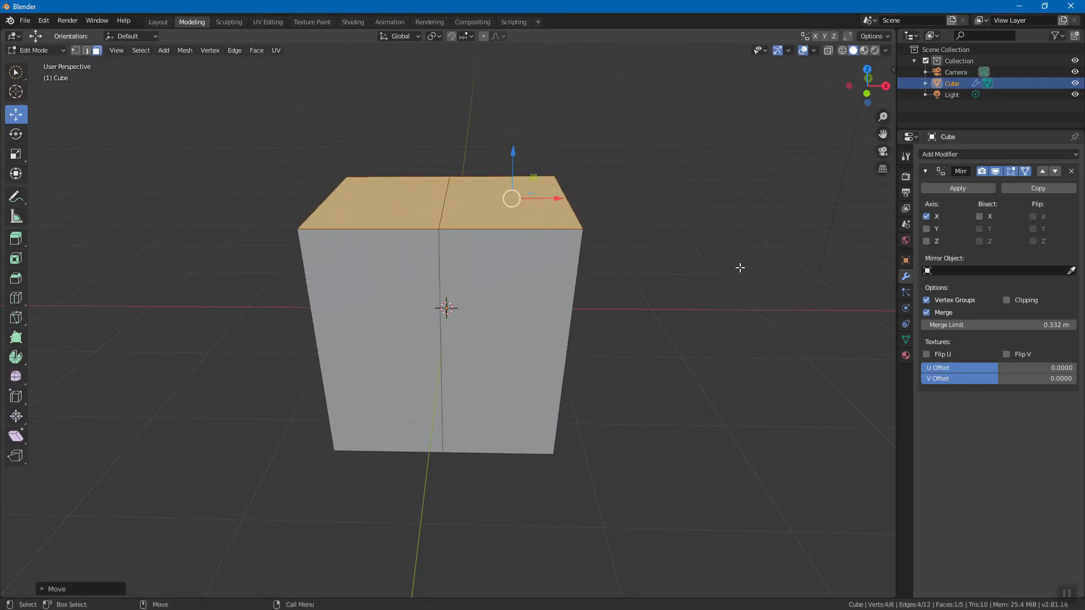
Step: Set the mirror's Merge Limit to 1 m and move the top face outward and up, then back toward the mirror plane
{"action": "left_click_drag", "start_coordinate": [1041, 324], "coordinate": [1074, 325]}
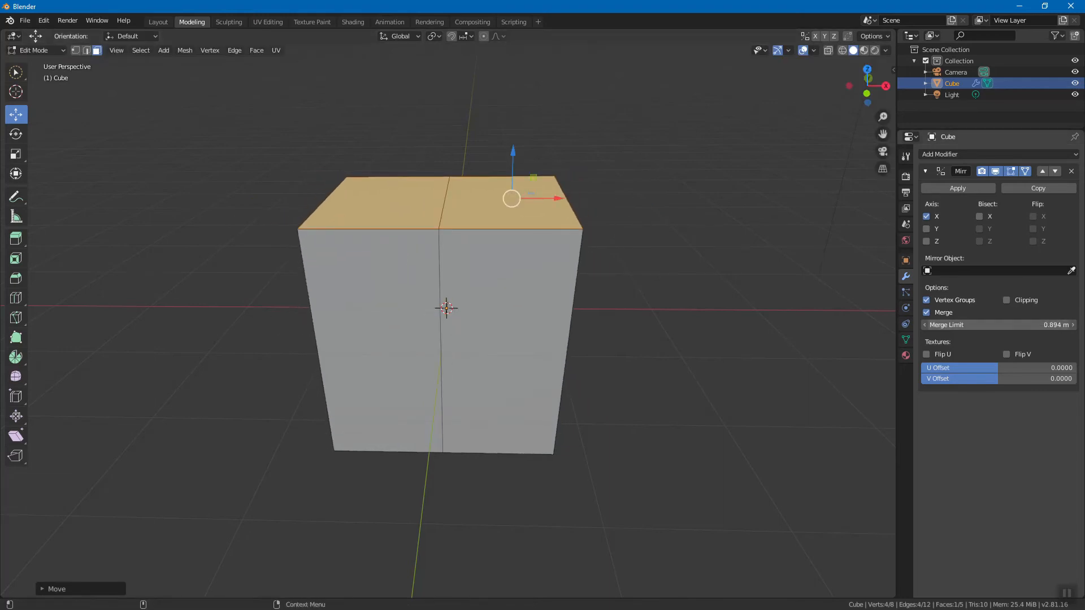
{"action": "key", "text": "g"}
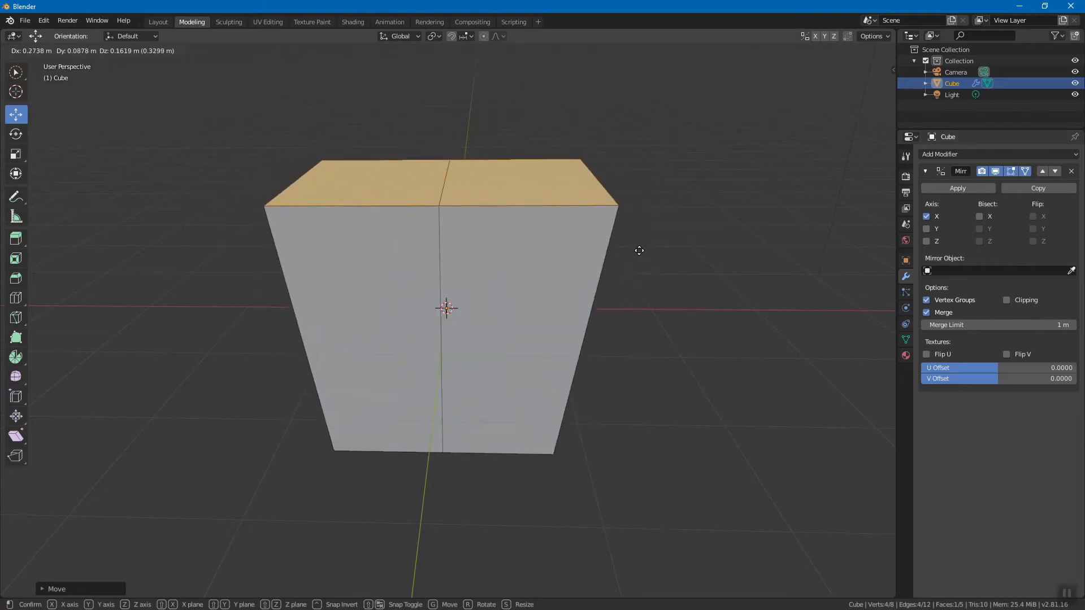
{"action": "left_click", "coordinate": [637, 244]}
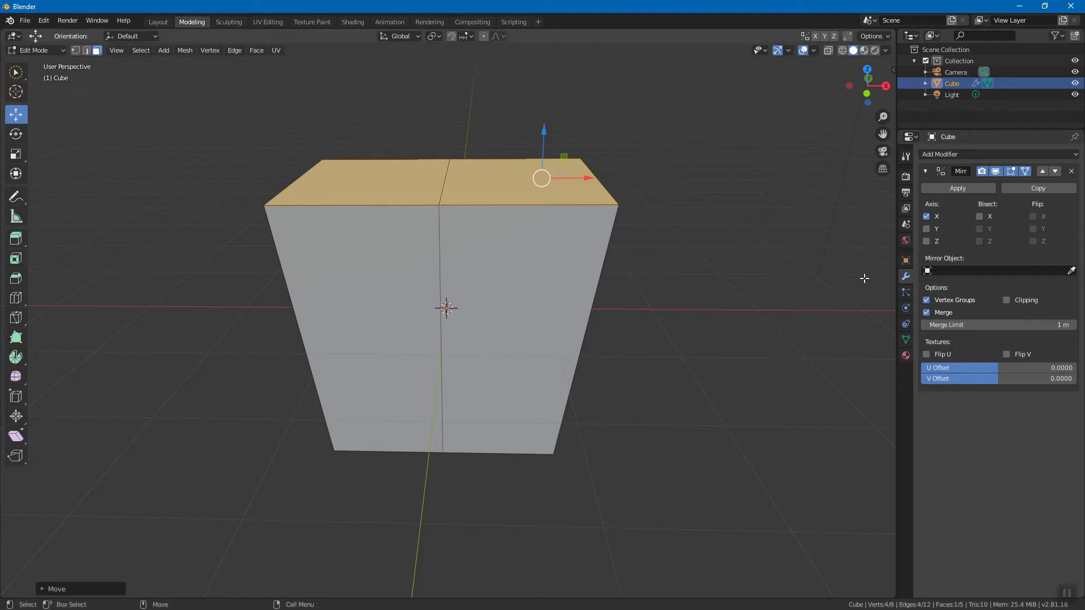
{"action": "key", "text": "g"}
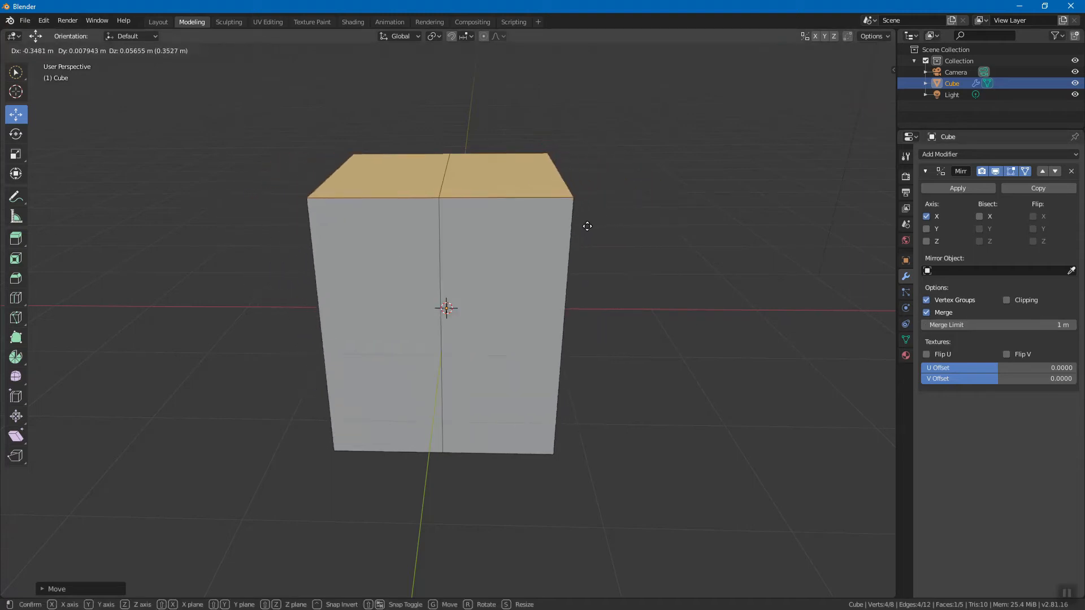
{"action": "left_click", "coordinate": [574, 229]}
{"action": "middle_click_drag", "start_coordinate": [527, 251], "coordinate": [566, 252]}
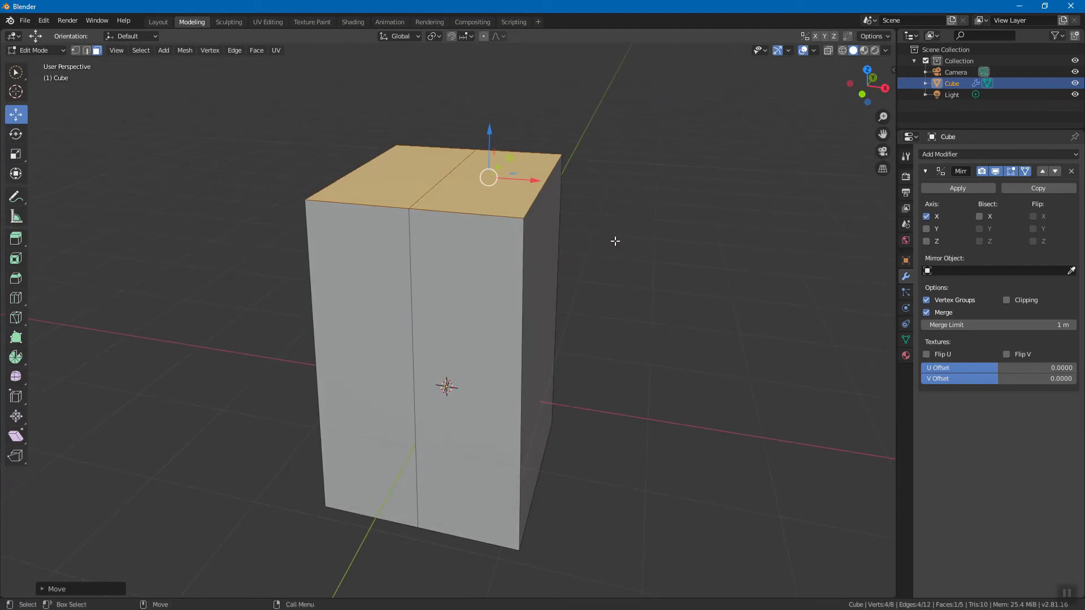
Step: Enable X mirroring and Topology Mirror in the Move tool's options
{"action": "left_click", "coordinate": [15, 136]}
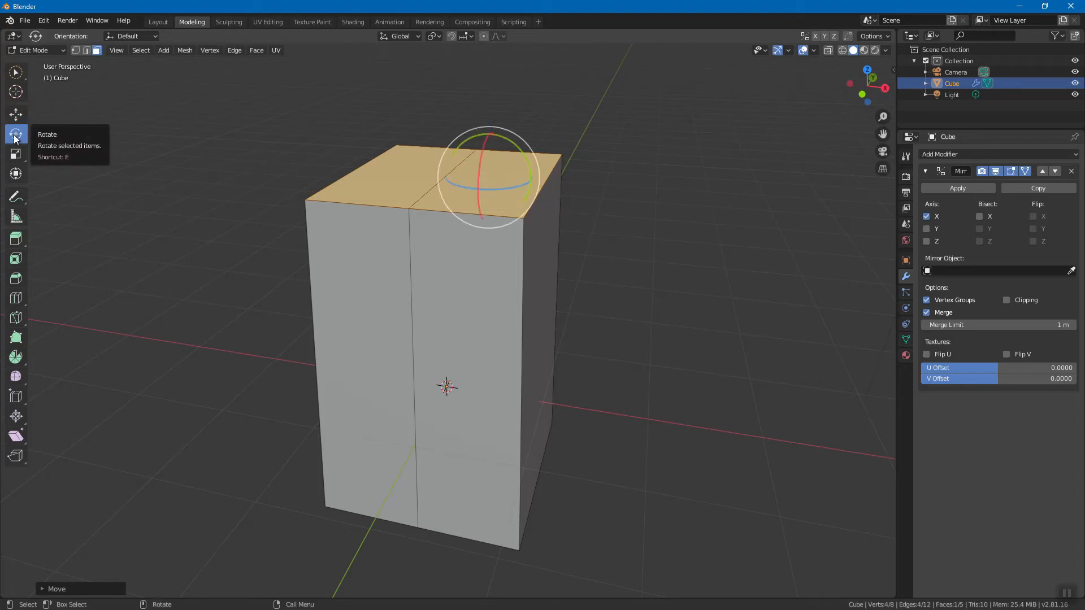
{"action": "left_click", "coordinate": [15, 114]}
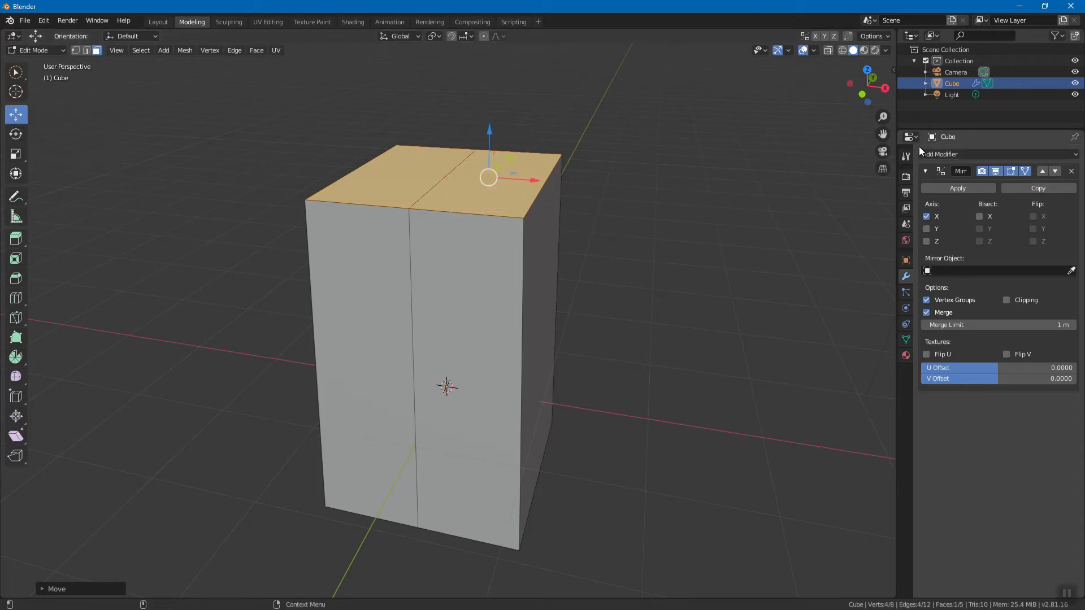
{"action": "left_click", "coordinate": [906, 156]}
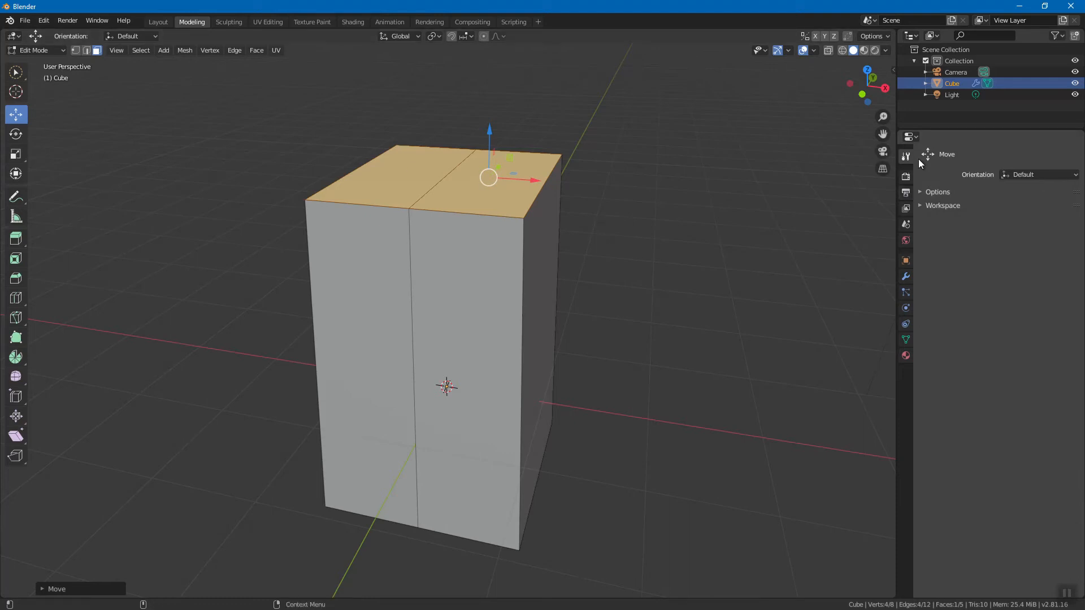
{"action": "left_click", "coordinate": [919, 206]}
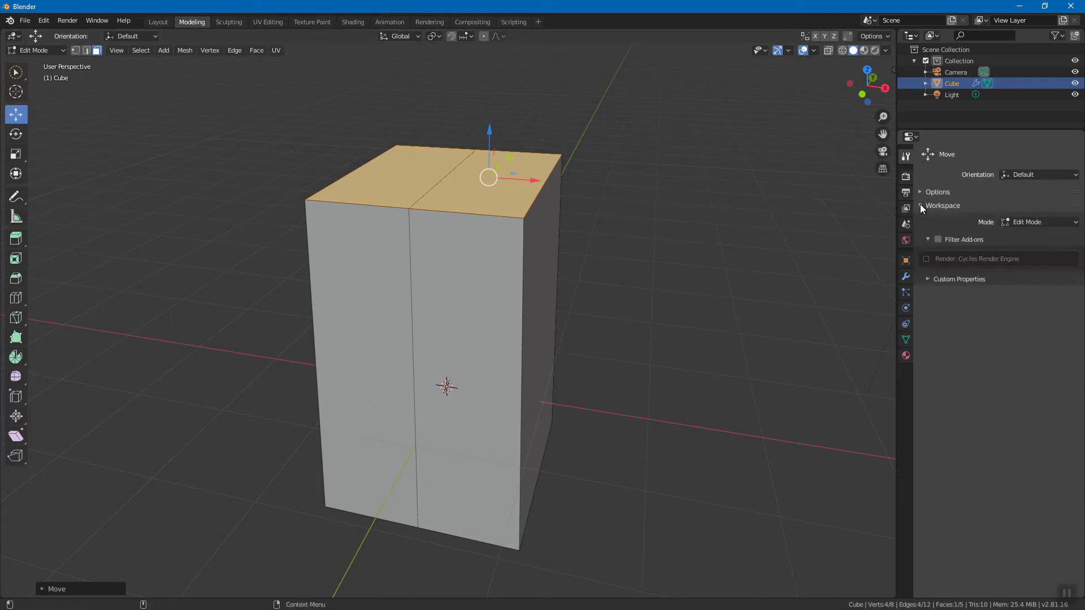
{"action": "left_click", "coordinate": [920, 205]}
{"action": "left_click", "coordinate": [920, 191]}
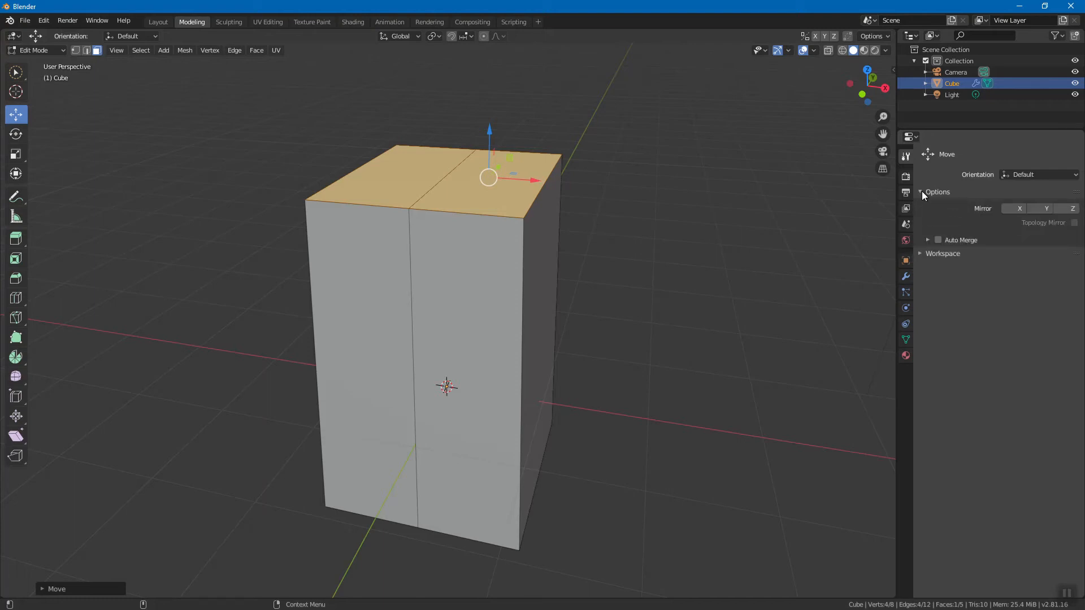
{"action": "left_click", "coordinate": [1012, 209]}
{"action": "left_click", "coordinate": [1074, 224]}
Step: Move the top face slightly up and outward with the mirror options enabled
{"action": "mouse_move", "coordinate": [504, 211]}
{"action": "left_mouse_down"}
{"action": "mouse_move", "coordinate": [634, 213]}
{"action": "mouse_move", "coordinate": [515, 201]}
{"action": "left_mouse_up"}
{"action": "mouse_move", "coordinate": [552, 222]}
{"action": "middle_mouse_down"}
{"action": "mouse_move", "coordinate": [605, 233]}
{"action": "mouse_move", "coordinate": [554, 208]}
{"action": "middle_mouse_up"}
{"action": "left_click_drag", "start_coordinate": [554, 208], "coordinate": [578, 207]}
{"action": "middle_click_drag", "start_coordinate": [578, 208], "coordinate": [596, 235]}
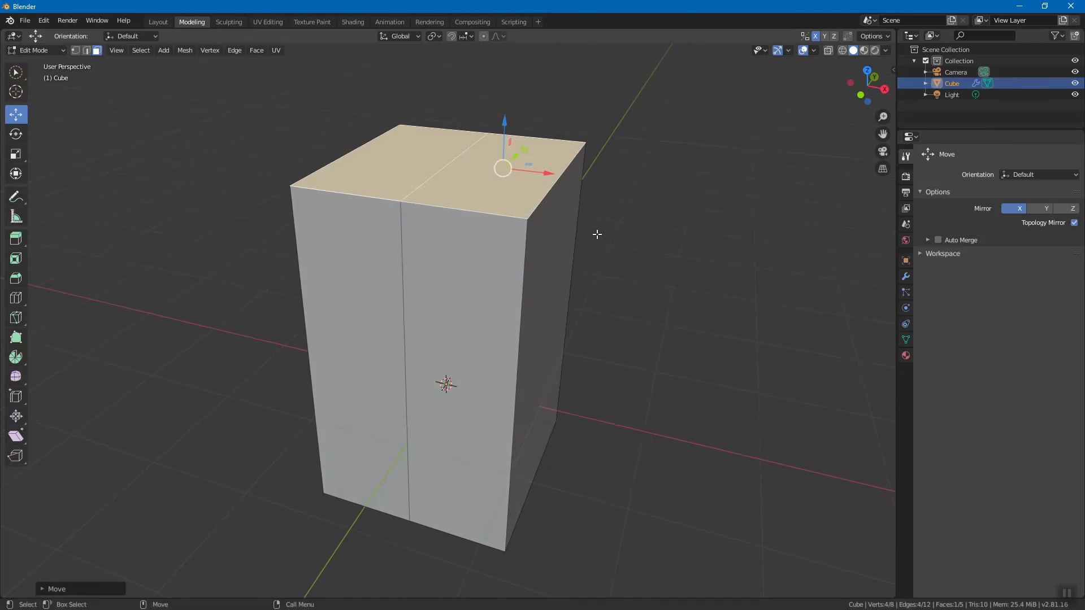
Step: Enable Auto Merge in the Move tool's options and move the top face slightly up and outward
{"action": "left_click", "coordinate": [944, 240]}
{"action": "key", "text": "g"}
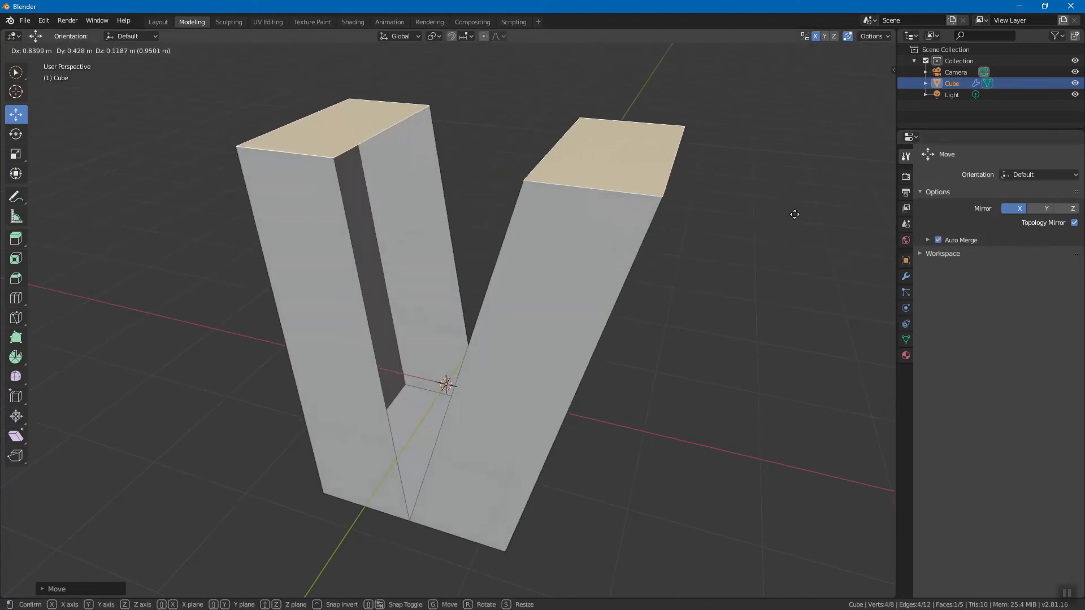
{"action": "left_click", "coordinate": [959, 230]}
Step: Turn off Auto Merge in the Move tool's options
{"action": "left_click", "coordinate": [954, 241]}
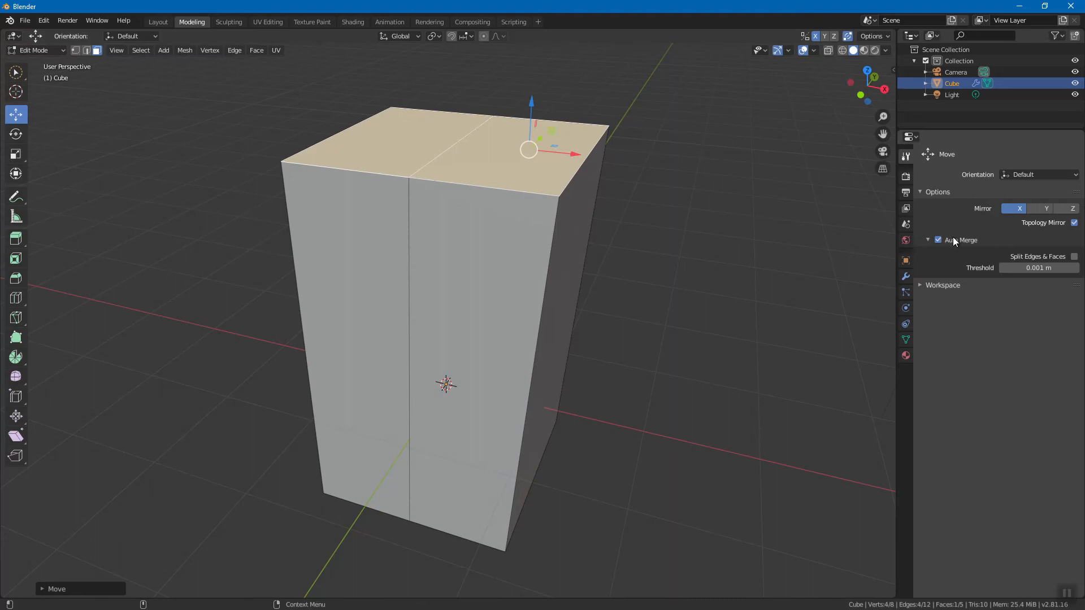
{"action": "left_click", "coordinate": [954, 242]}
{"action": "left_click", "coordinate": [937, 240]}
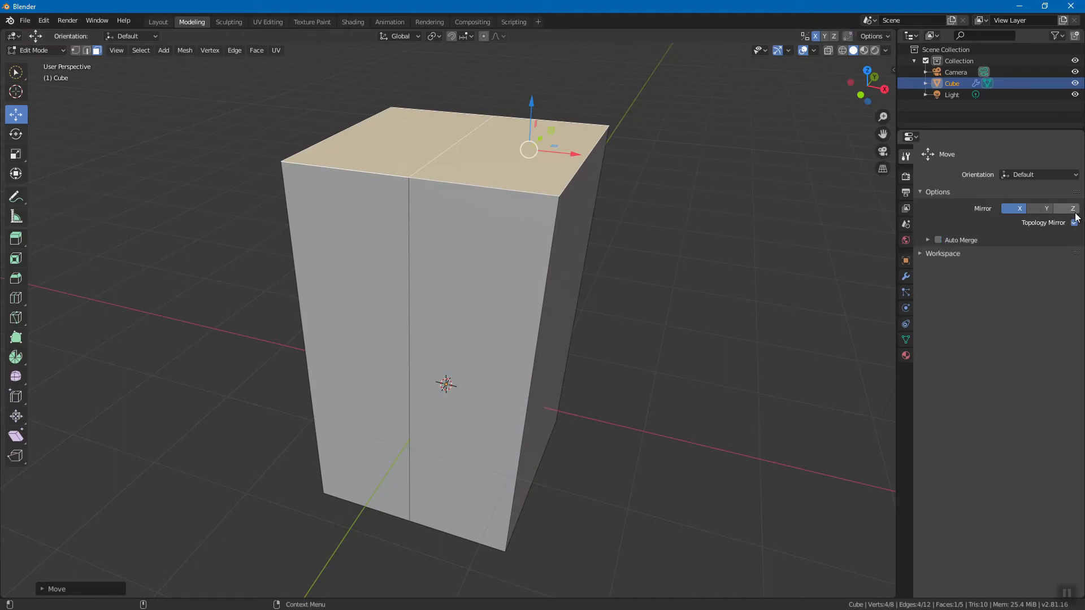
Step: Open the cube's modifier settings and examine the mirrored block from several angles
{"action": "middle_click_drag", "start_coordinate": [581, 187], "coordinate": [603, 195]}
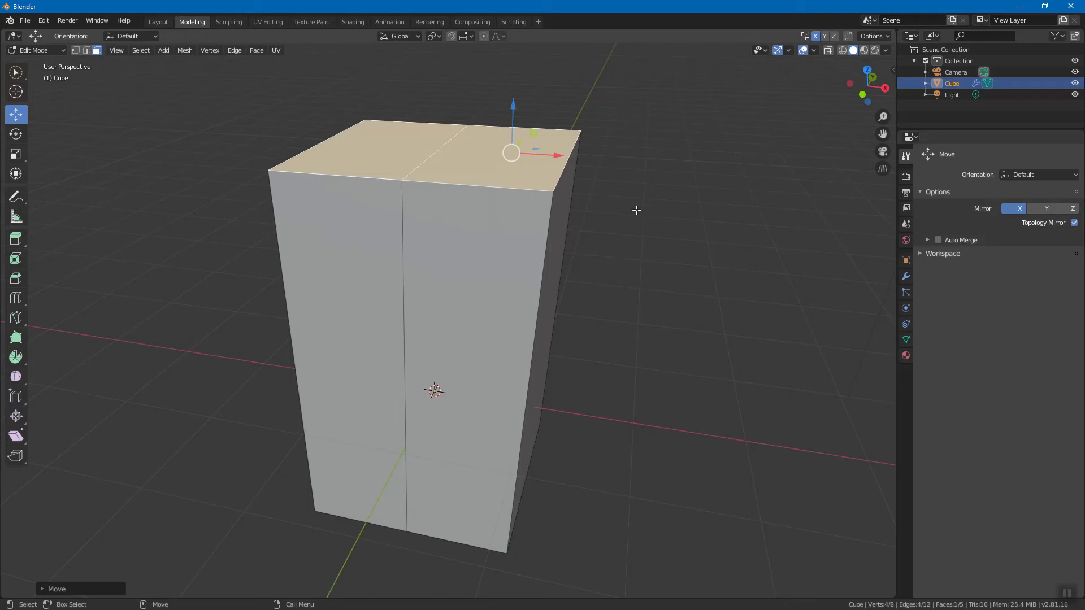
{"action": "left_click", "coordinate": [905, 277]}
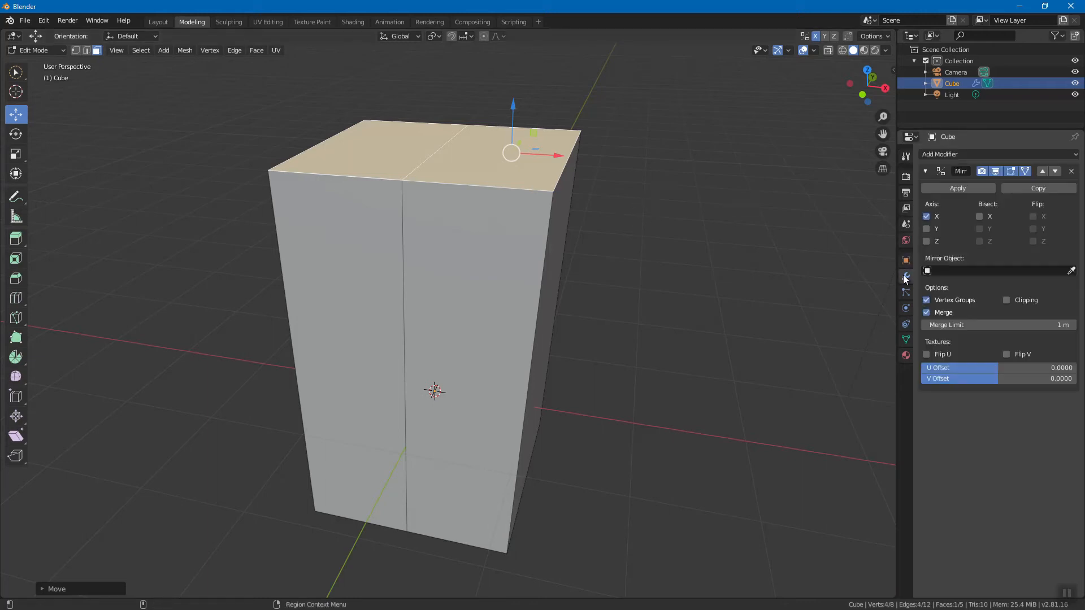
{"action": "left_click", "coordinate": [972, 154]}
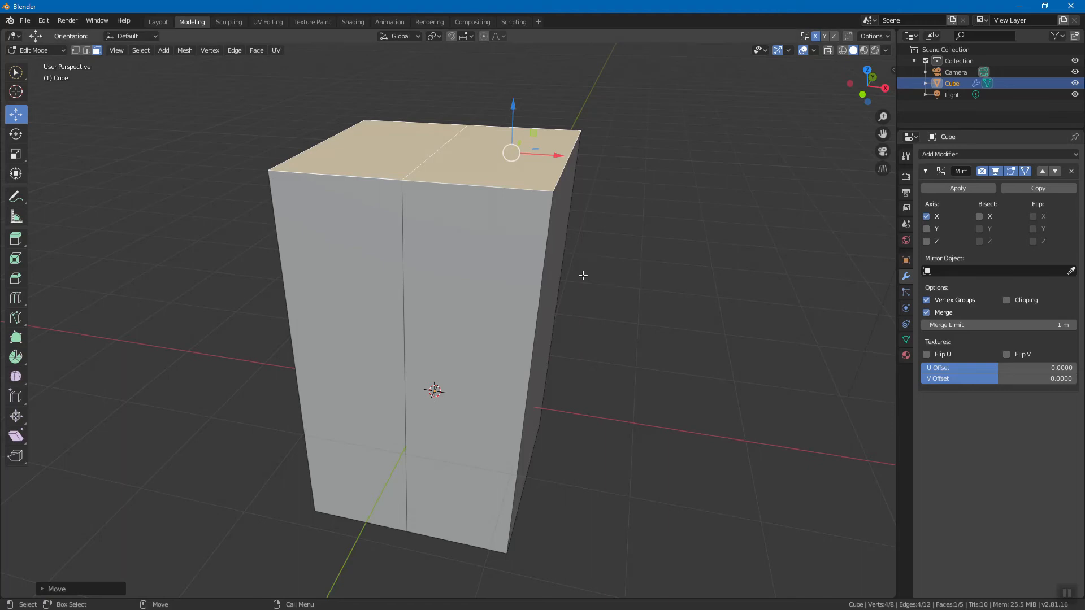
{"action": "middle_click_drag", "start_coordinate": [581, 274], "coordinate": [630, 247]}
{"action": "middle_click_drag", "start_coordinate": [437, 176], "coordinate": [438, 230]}
Step: Reselect the top face and move it slightly toward the mirror plane
{"action": "left_click", "coordinate": [599, 238]}
{"action": "left_click", "coordinate": [454, 168]}
{"action": "middle_click_drag", "start_coordinate": [530, 221], "coordinate": [496, 187]}
{"action": "left_click_drag", "start_coordinate": [428, 193], "coordinate": [530, 210], "text": "alt"}
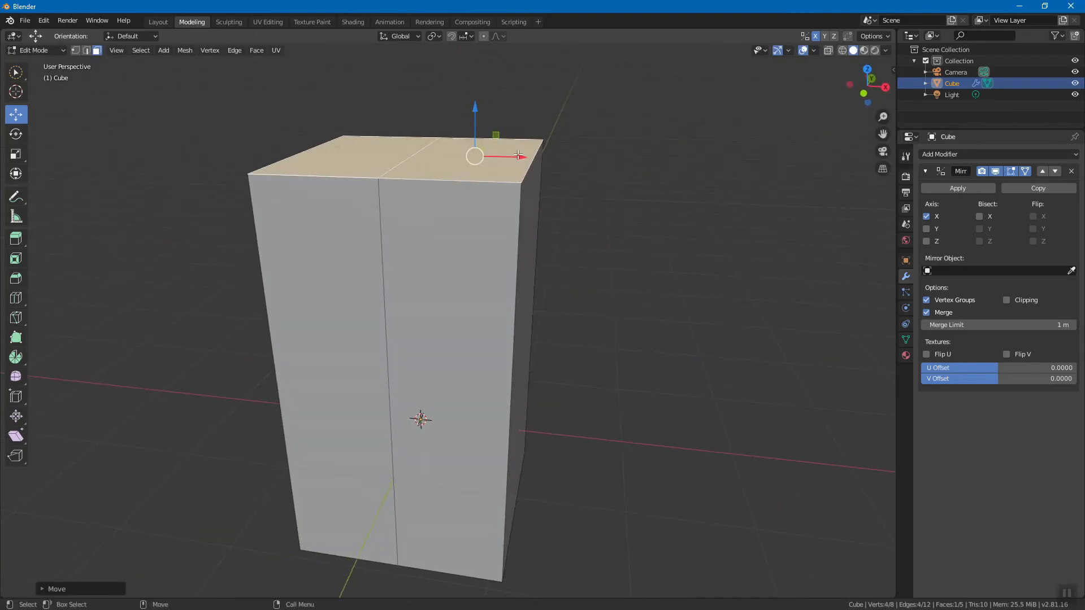
{"action": "middle_click_drag", "start_coordinate": [644, 201], "coordinate": [625, 191]}
{"action": "key", "text": "g"}
{"action": "left_click", "coordinate": [516, 187]}
{"action": "middle_click_drag", "start_coordinate": [470, 144], "coordinate": [574, 180]}
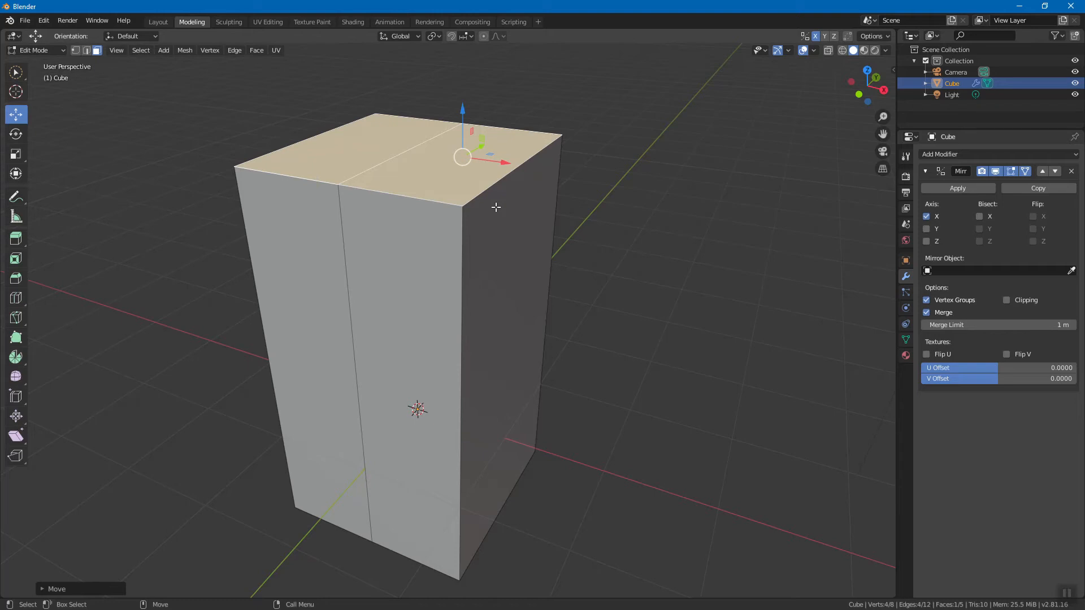
{"action": "middle_click_drag", "start_coordinate": [490, 210], "coordinate": [604, 197]}
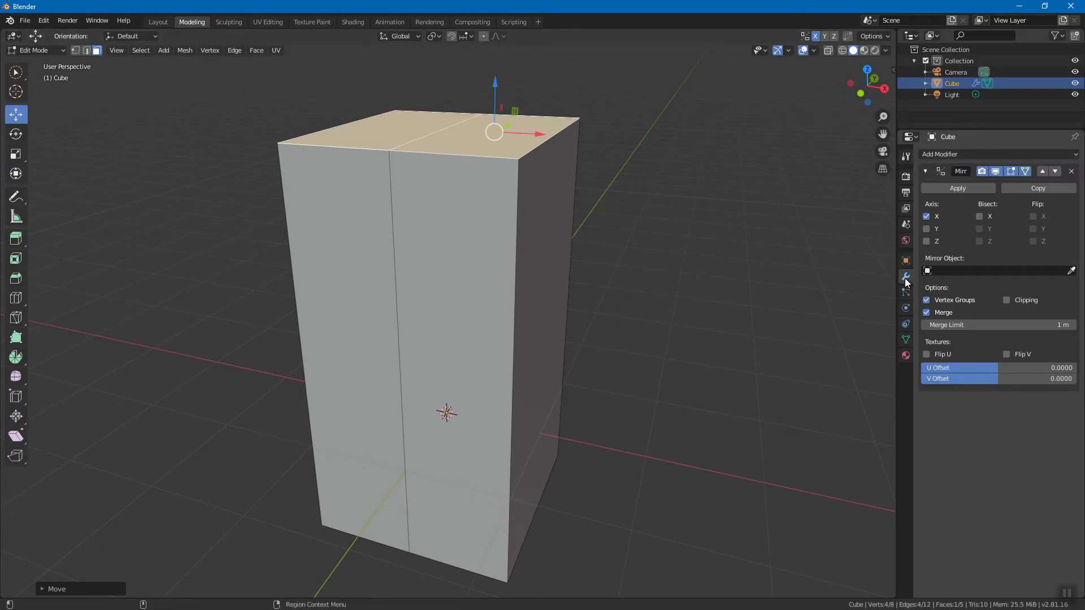
Step: Add a Subdivision Surface modifier to the cube below the Mirror modifier
{"action": "left_click", "coordinate": [904, 158]}
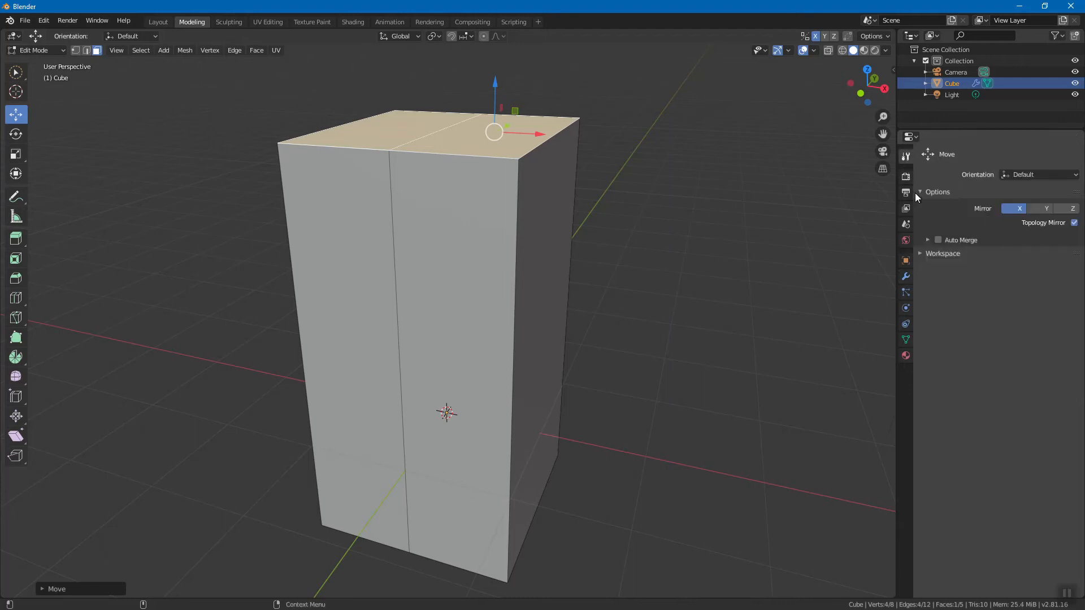
{"action": "left_click", "coordinate": [907, 275]}
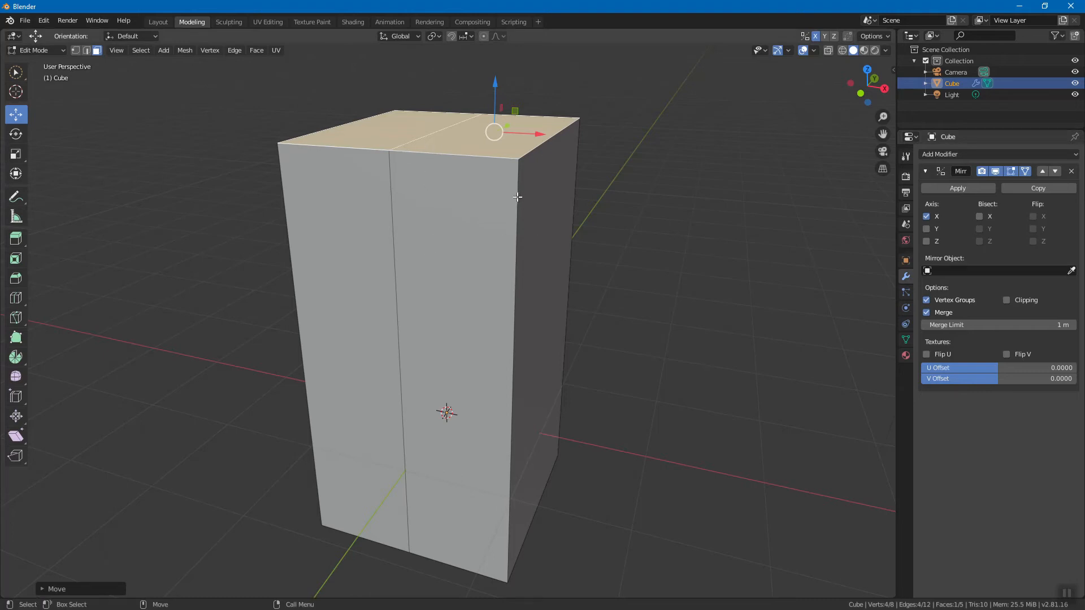
{"action": "left_click", "coordinate": [951, 155]}
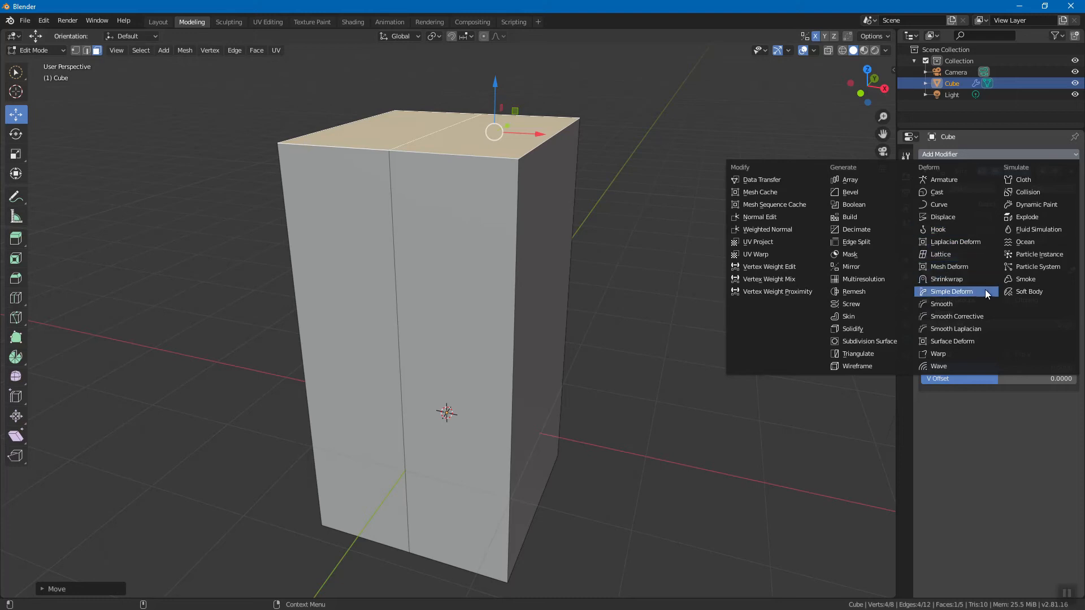
{"action": "left_click", "coordinate": [882, 341]}
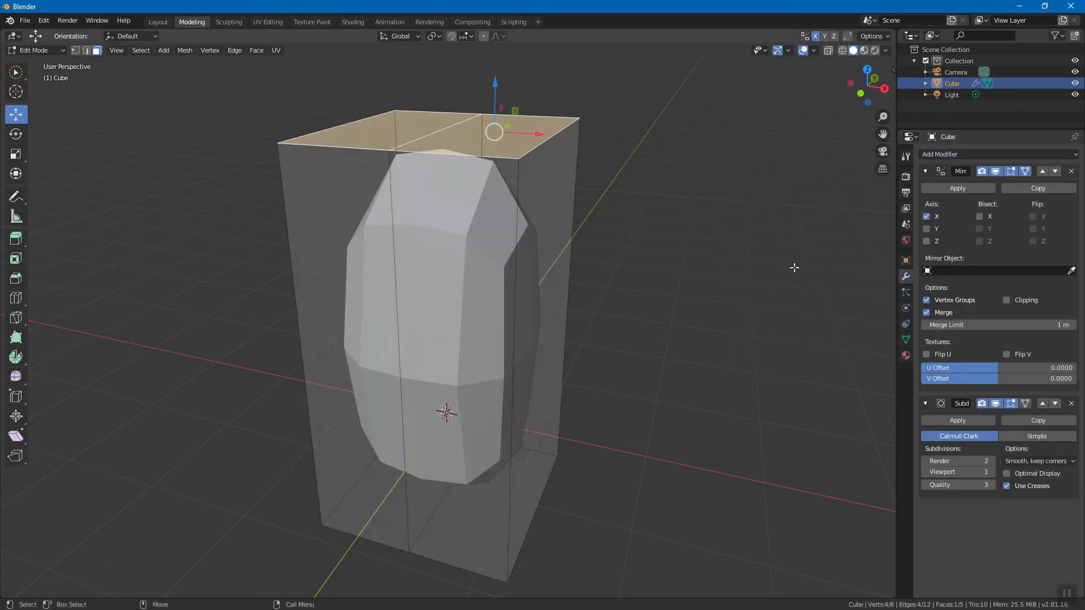
{"action": "middle_click_drag", "start_coordinate": [606, 302], "coordinate": [470, 249]}
{"action": "middle_click_drag", "start_coordinate": [391, 264], "coordinate": [515, 244]}
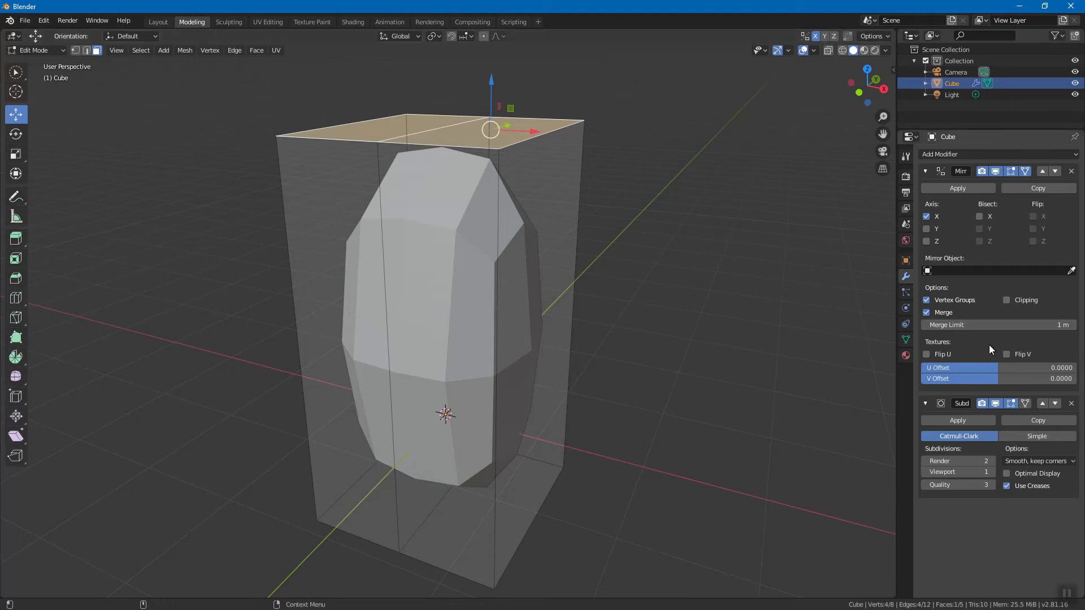
Step: Make the edit cage follow the smoothed result of the Subdivision Surface modifier
{"action": "left_click", "coordinate": [1025, 403]}
{"action": "left_click", "coordinate": [1025, 404]}
{"action": "left_click", "coordinate": [1025, 403]}
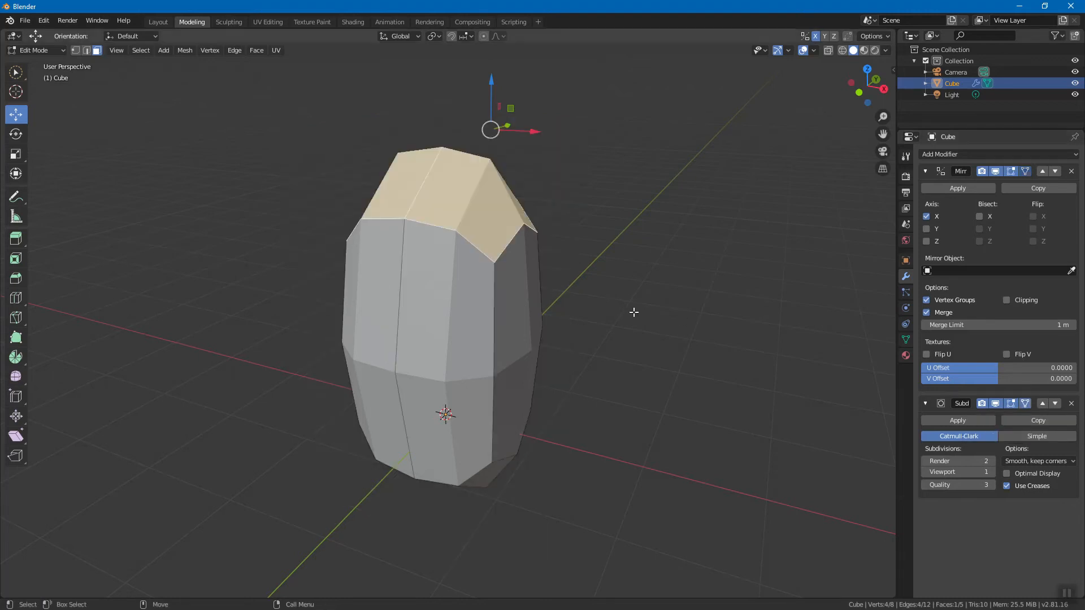
Step: Reselect the top face of the smoothed mesh and move it outward, then back toward the mirror plane
{"action": "left_click", "coordinate": [551, 305]}
{"action": "left_click", "coordinate": [473, 193]}
{"action": "middle_click_drag", "start_coordinate": [540, 214], "coordinate": [574, 208]}
{"action": "key", "text": "g"}
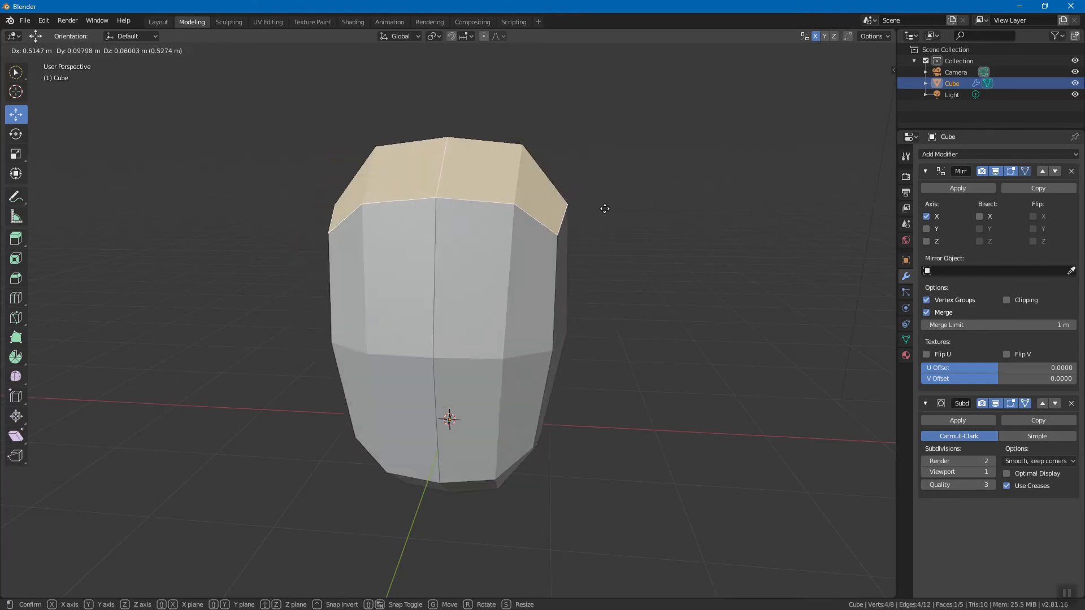
{"action": "left_click", "coordinate": [569, 205]}
{"action": "mouse_move", "coordinate": [663, 283]}
{"action": "middle_mouse_down"}
{"action": "mouse_move", "coordinate": [609, 272]}
{"action": "mouse_move", "coordinate": [658, 267]}
{"action": "middle_mouse_up"}
{"action": "middle_click_drag", "start_coordinate": [575, 252], "coordinate": [530, 307]}
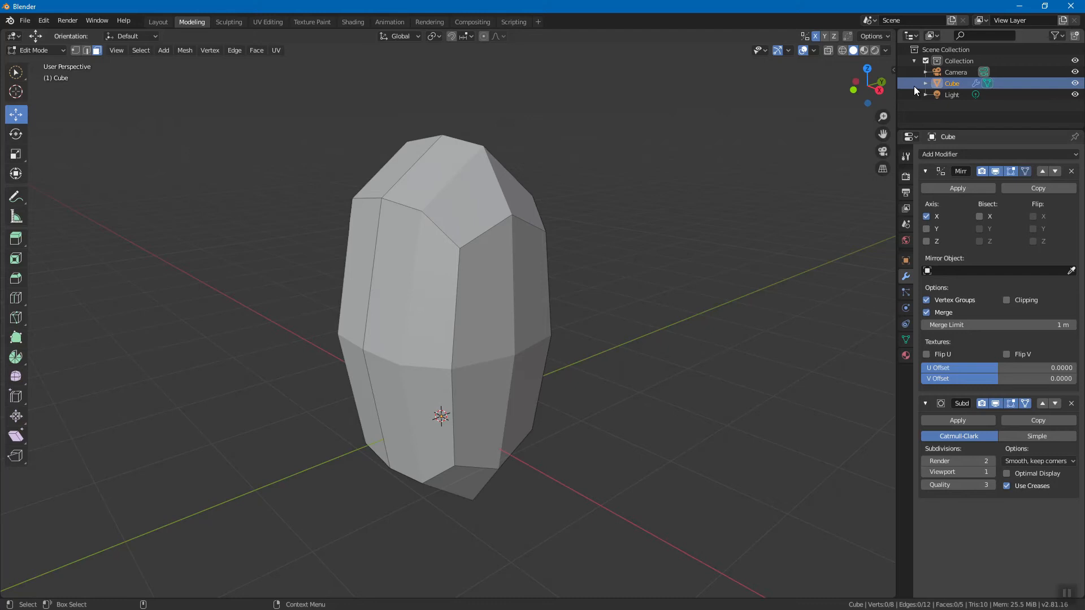
{"action": "left_click", "coordinate": [975, 153]}
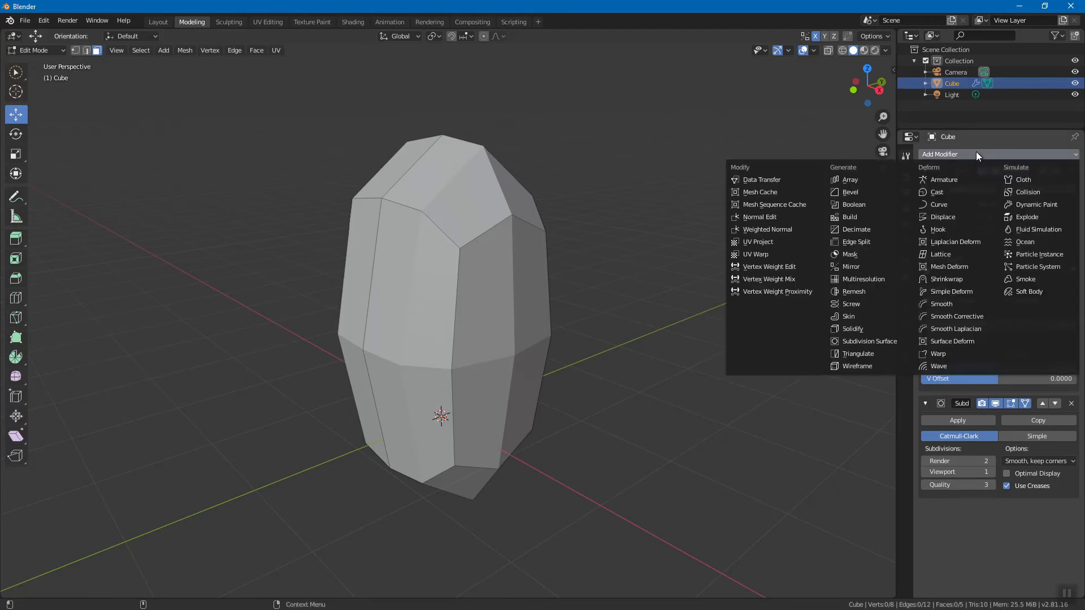
{"action": "left_click", "coordinate": [850, 266]}
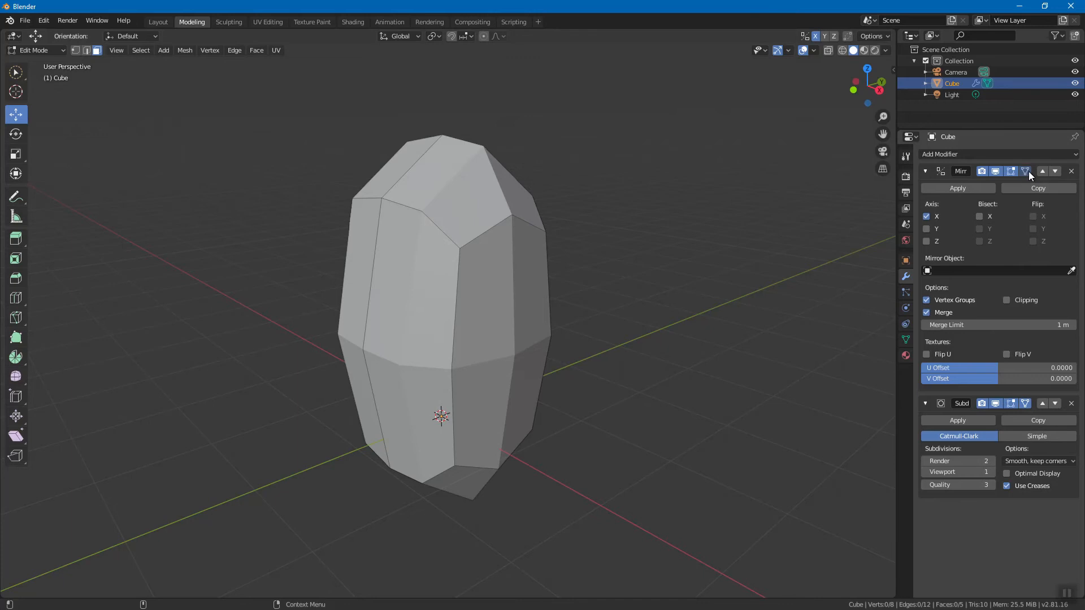
{"action": "middle_click_drag", "start_coordinate": [593, 282], "coordinate": [514, 146]}
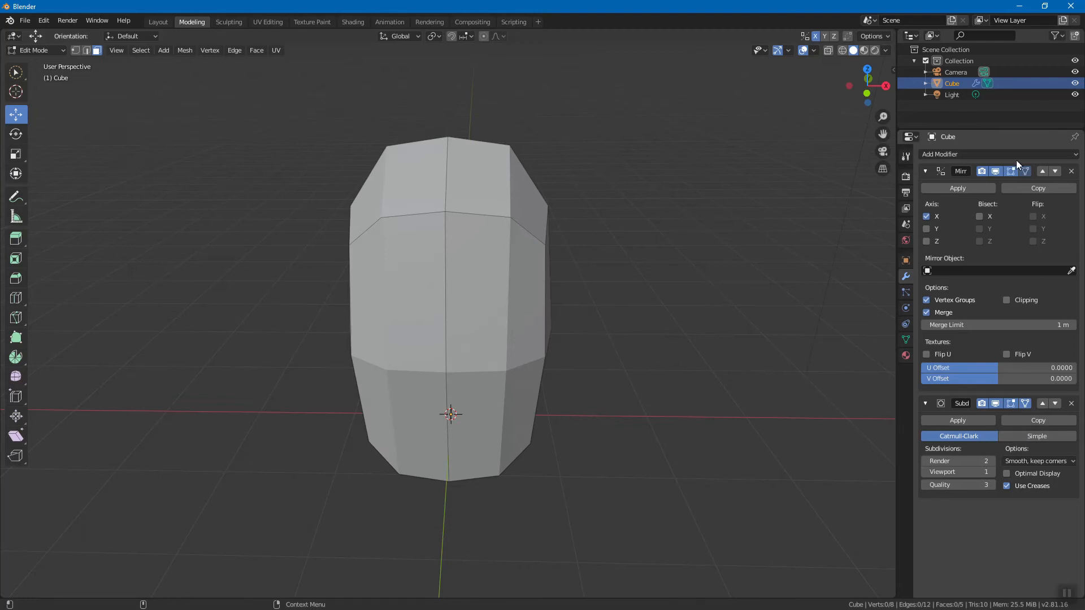
{"action": "middle_click_drag", "start_coordinate": [617, 274], "coordinate": [622, 232]}
{"action": "middle_click_drag", "start_coordinate": [558, 211], "coordinate": [522, 192]}
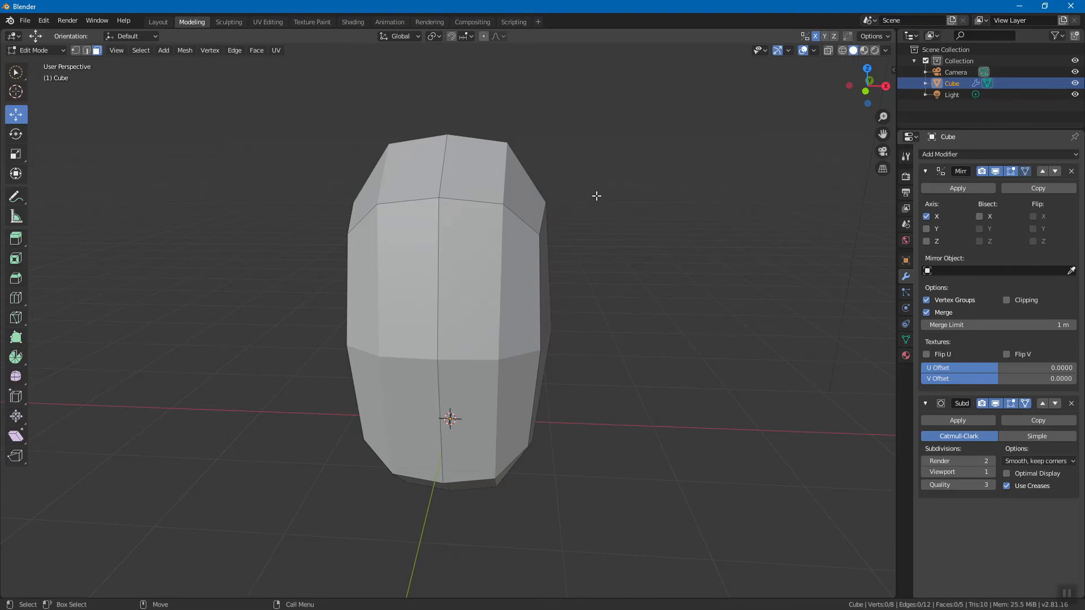
Step: Box-select the visible faces, add the remaining back face to the selection, and clear the selection
{"action": "scroll", "coordinate": [602, 197], "scroll_direction": "down", "scroll_amount": 2}
{"action": "left_click_drag", "start_coordinate": [601, 115], "coordinate": [310, 519]}
{"action": "middle_click_drag", "start_coordinate": [496, 322], "coordinate": [462, 286]}
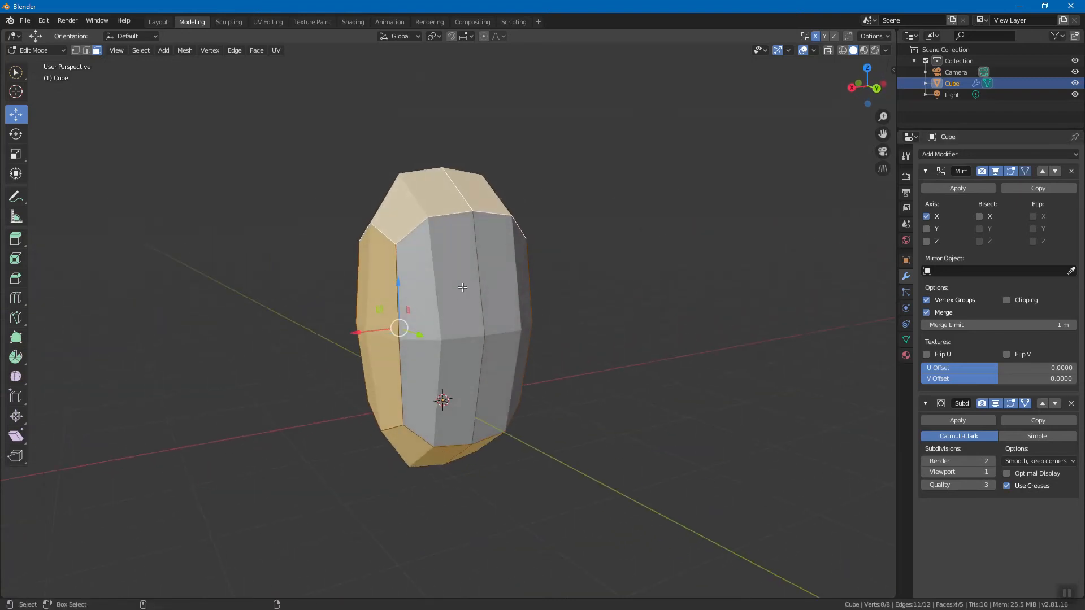
{"action": "left_click", "coordinate": [462, 286], "text": "shift"}
{"action": "middle_click_drag", "start_coordinate": [547, 253], "coordinate": [330, 146]}
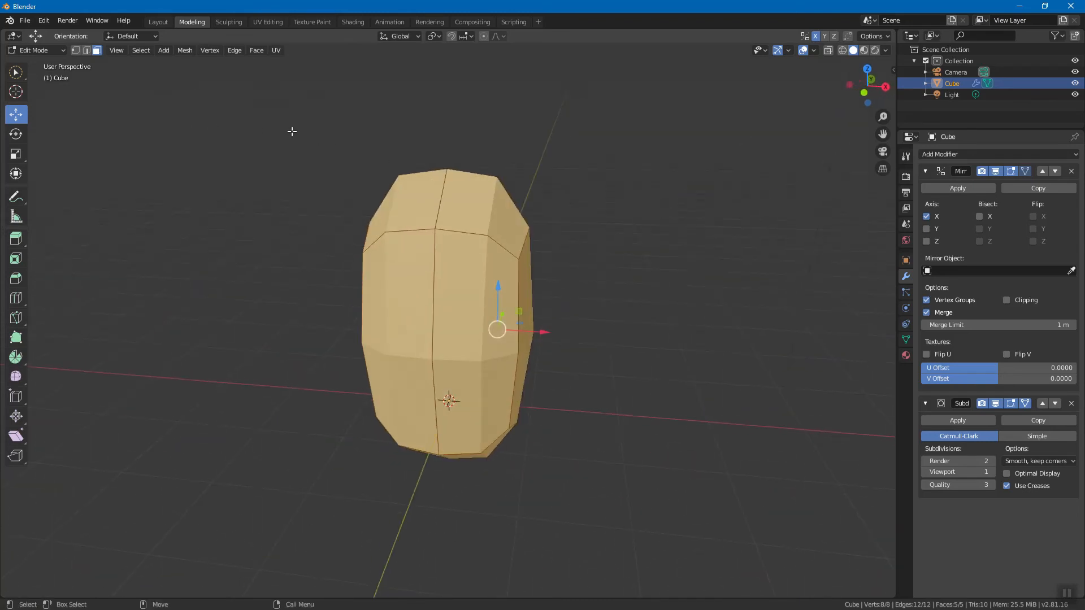
{"action": "mouse_move", "coordinate": [622, 268]}
{"action": "middle_mouse_down"}
{"action": "mouse_move", "coordinate": [487, 249]}
{"action": "mouse_move", "coordinate": [639, 256]}
{"action": "middle_mouse_up"}
{"action": "left_click", "coordinate": [623, 249]}
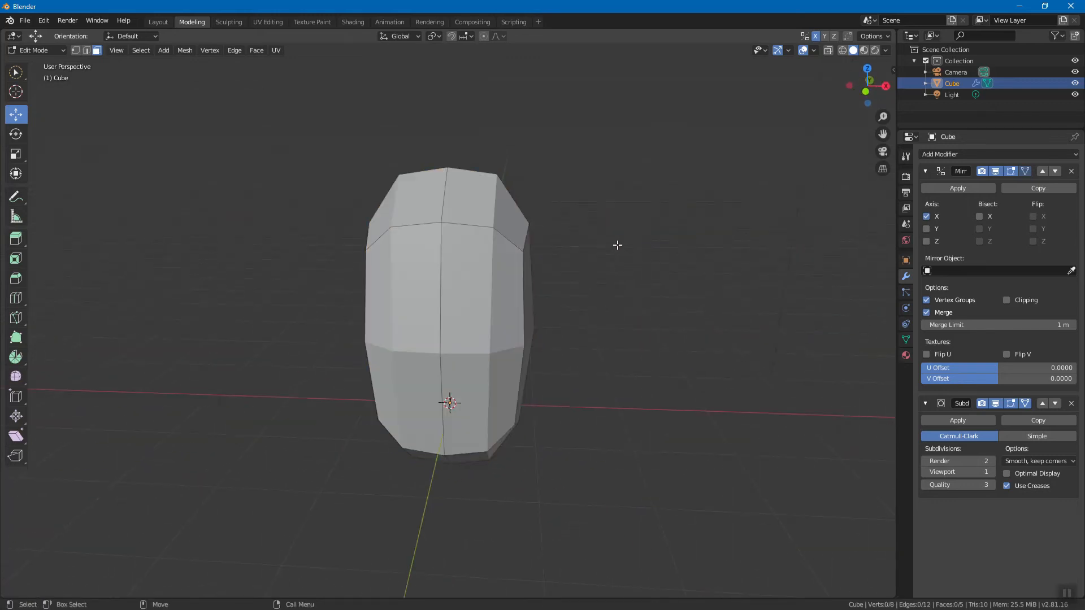
Step: Select all faces of the mesh by box-selecting the visible ones and adding the back face
{"action": "left_click_drag", "start_coordinate": [598, 139], "coordinate": [355, 547]}
{"action": "middle_click_drag", "start_coordinate": [671, 358], "coordinate": [451, 344]}
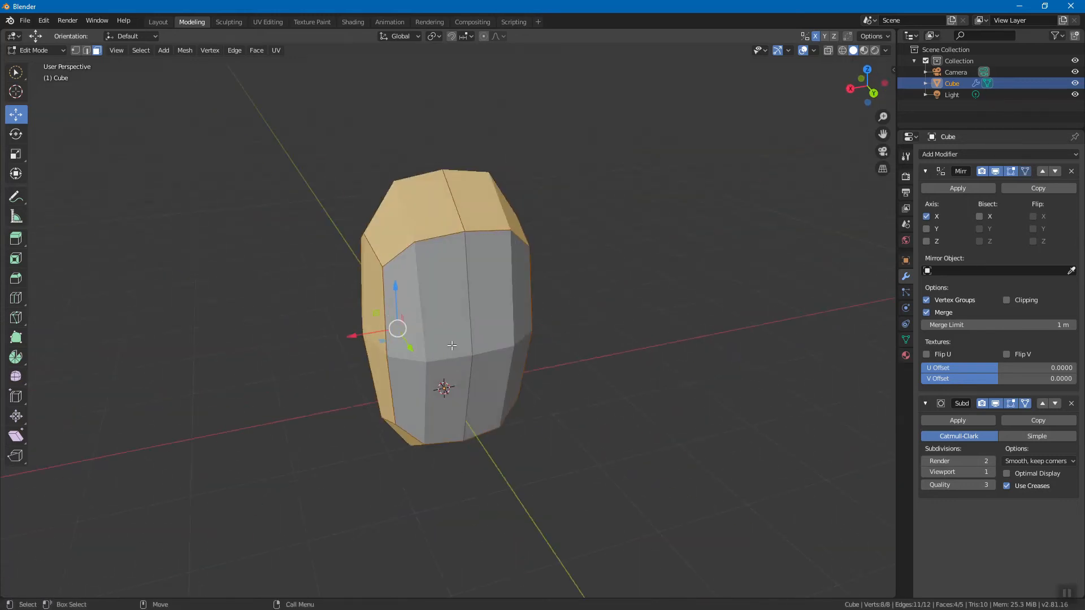
{"action": "left_click", "coordinate": [446, 307], "text": "shift"}
{"action": "middle_click_drag", "start_coordinate": [506, 377], "coordinate": [439, 329]}
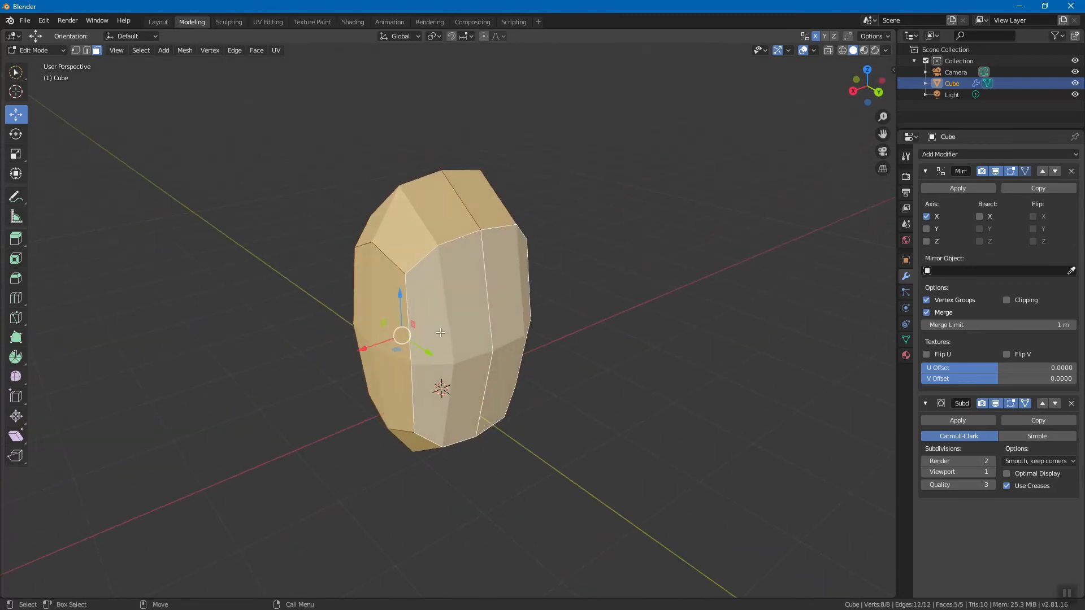
{"action": "middle_click_drag", "start_coordinate": [474, 339], "coordinate": [702, 314]}
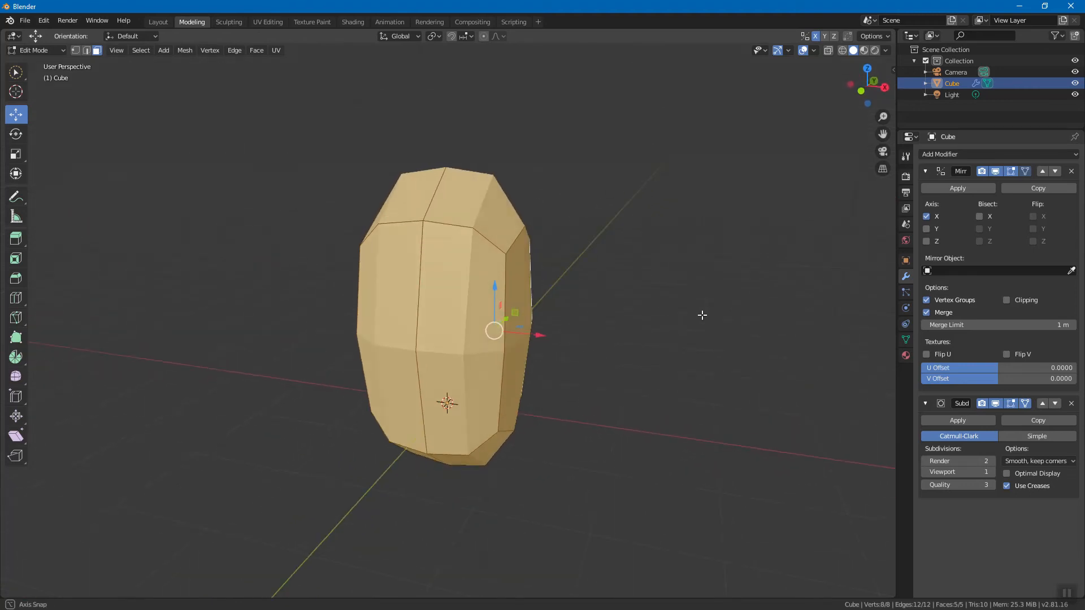
Step: Apply Shade Smooth to all selected faces and clear the selection
{"action": "left_click", "coordinate": [886, 51]}
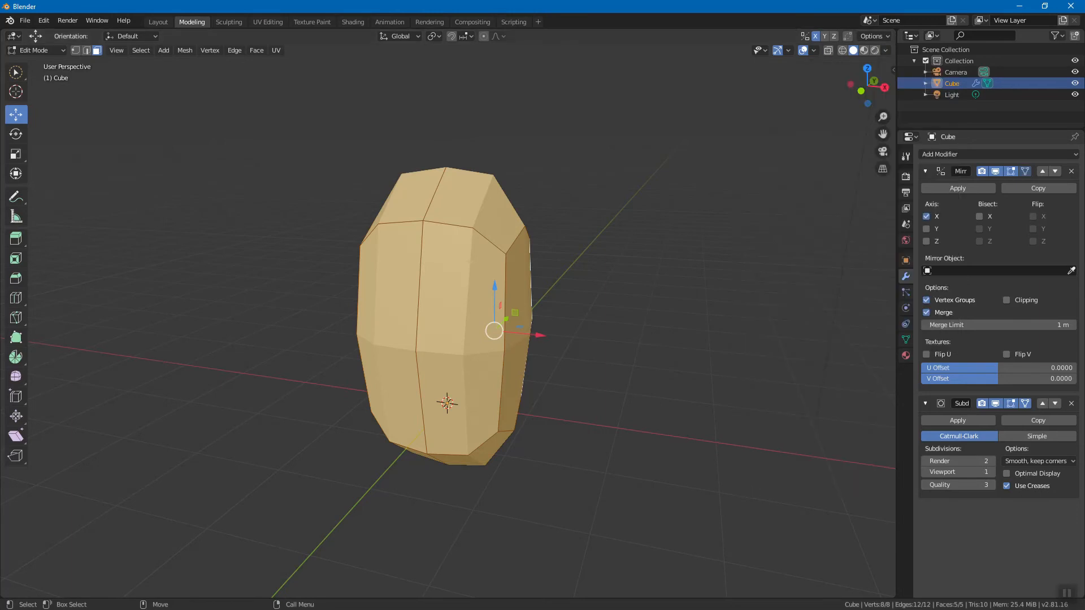
{"action": "right_click", "coordinate": [482, 205]}
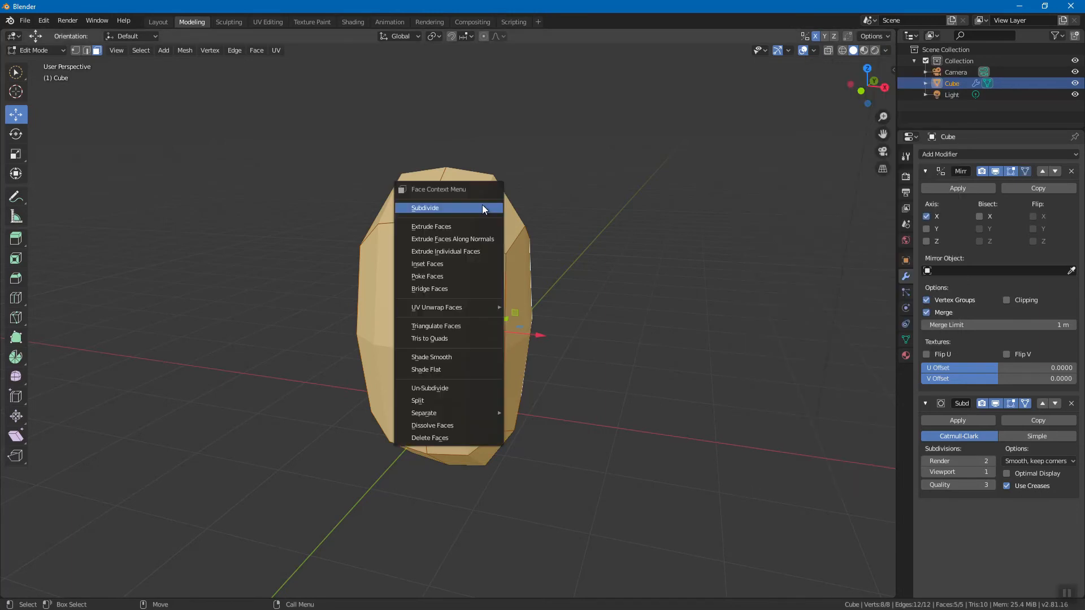
{"action": "left_click", "coordinate": [482, 207]}
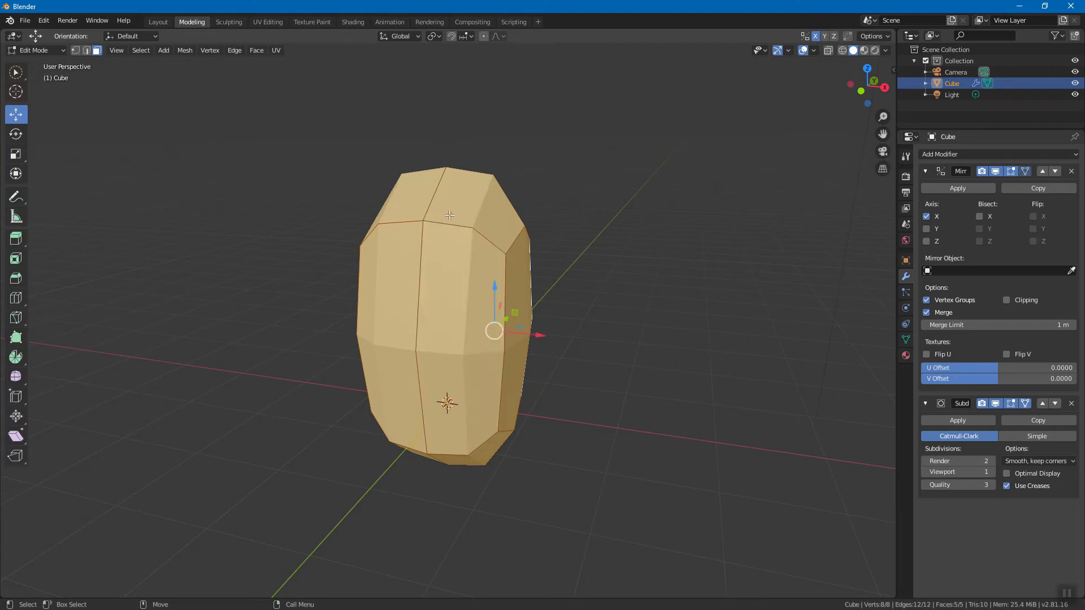
{"action": "right_click", "coordinate": [470, 206]}
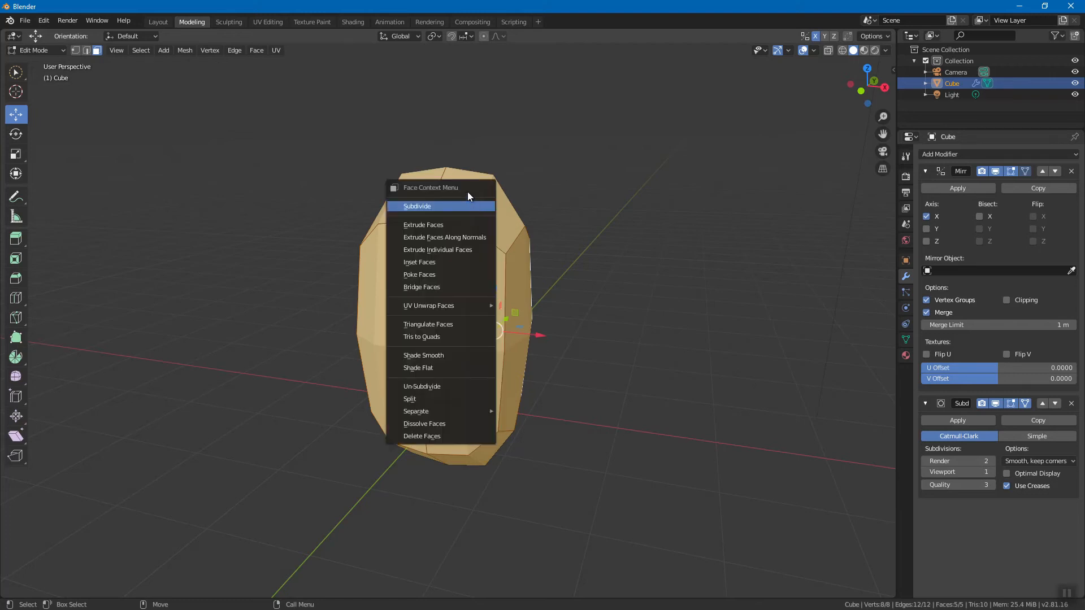
{"action": "left_click", "coordinate": [444, 357]}
{"action": "middle_click_drag", "start_coordinate": [604, 284], "coordinate": [497, 292]}
{"action": "left_click", "coordinate": [611, 283]}
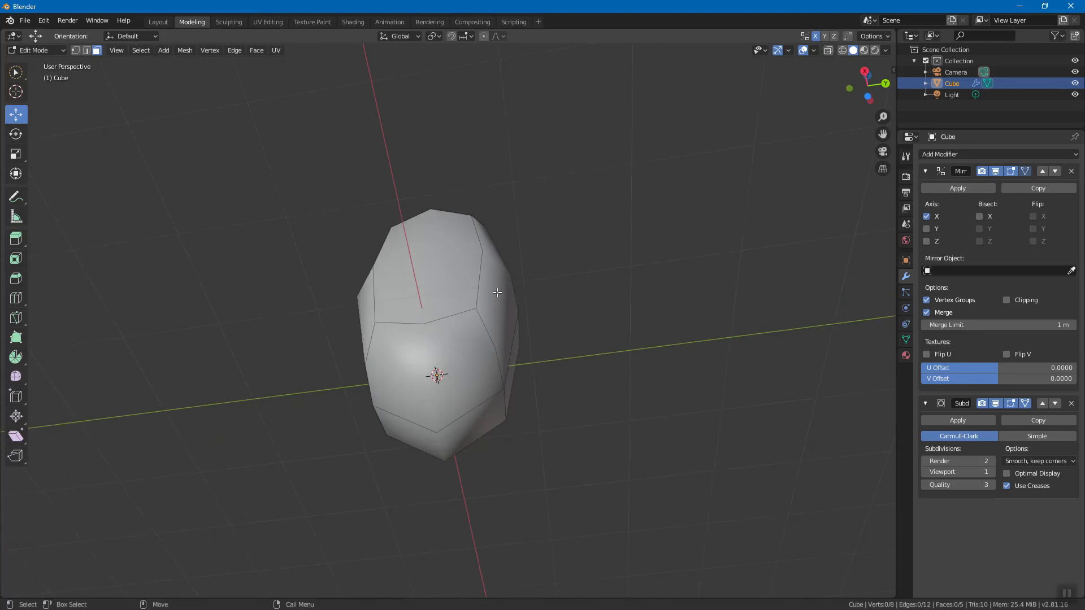
{"action": "middle_click_drag", "start_coordinate": [452, 348], "coordinate": [542, 363]}
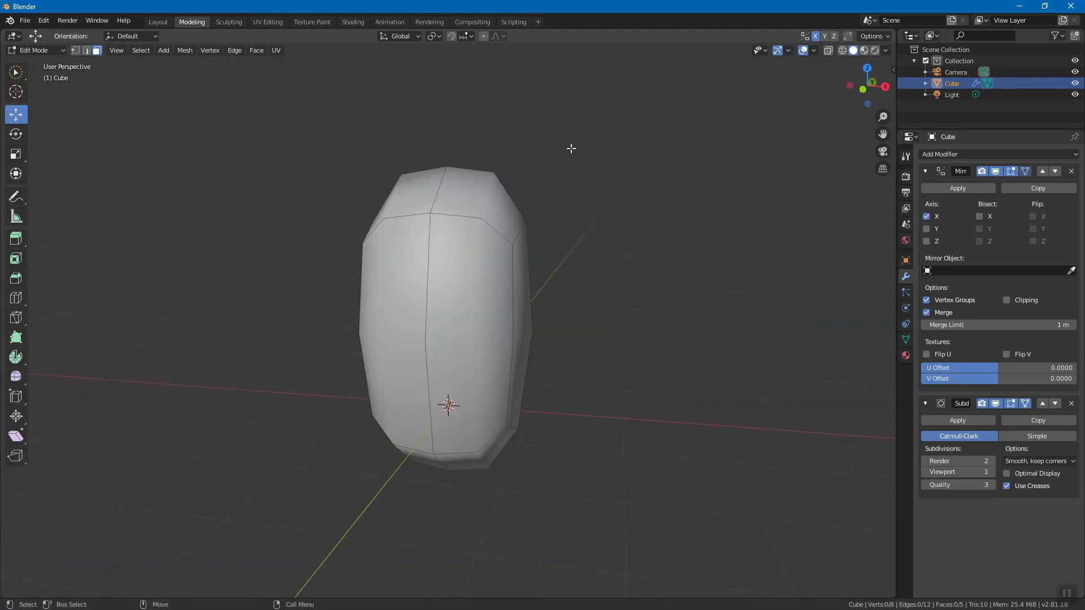
Step: Clear the selection, select the front face, and extend the selection to all linked faces
{"action": "left_click_drag", "start_coordinate": [599, 138], "coordinate": [269, 545]}
{"action": "middle_click_drag", "start_coordinate": [477, 463], "coordinate": [642, 402]}
{"action": "left_click", "coordinate": [596, 373]}
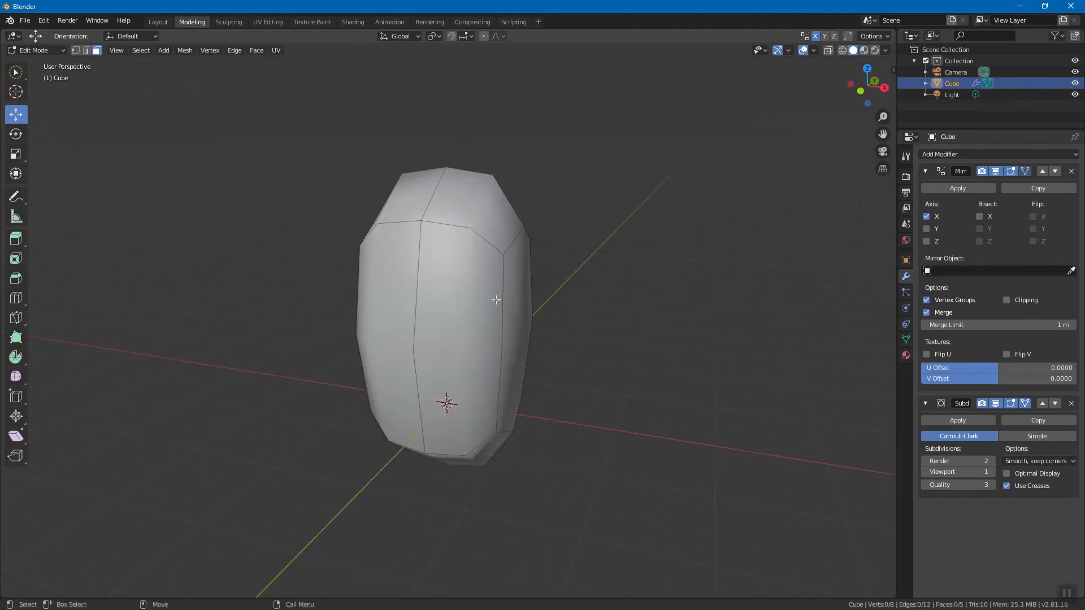
{"action": "left_click", "coordinate": [477, 299]}
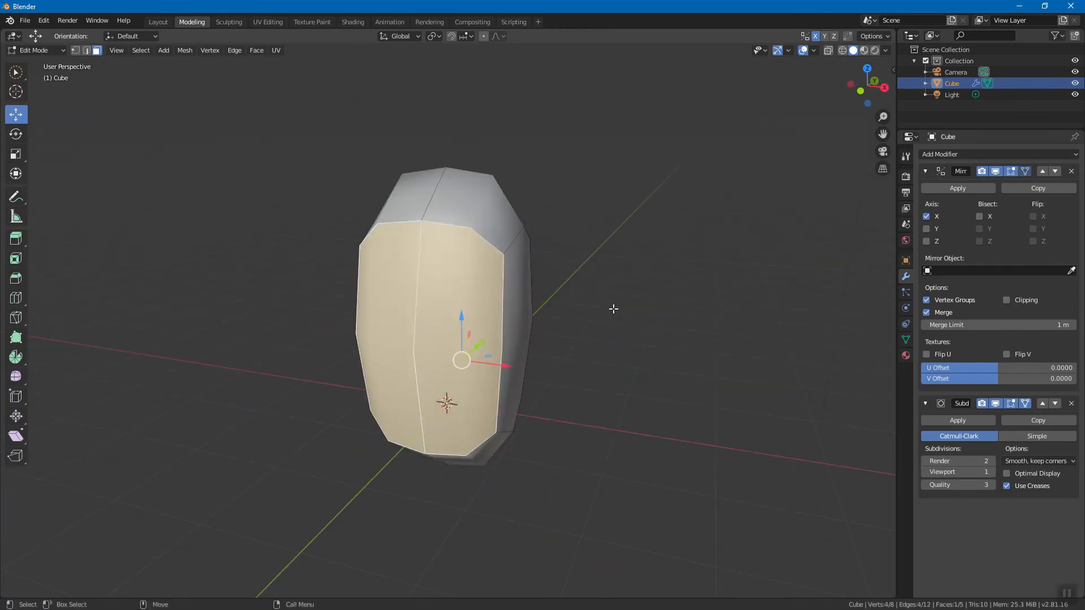
{"action": "key", "text": "ctrl+l"}
{"action": "middle_click_drag", "start_coordinate": [654, 322], "coordinate": [477, 339]}
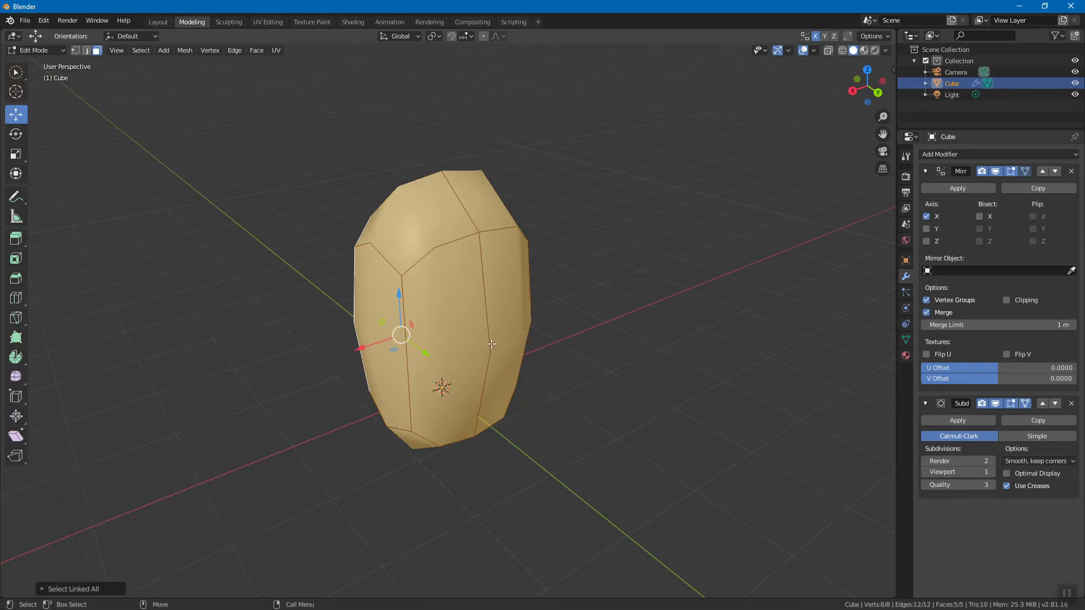
Step: Select another side face, extend the selection to all linked faces, look up the Linked selection command, and clear the selection
{"action": "left_click", "coordinate": [487, 326]}
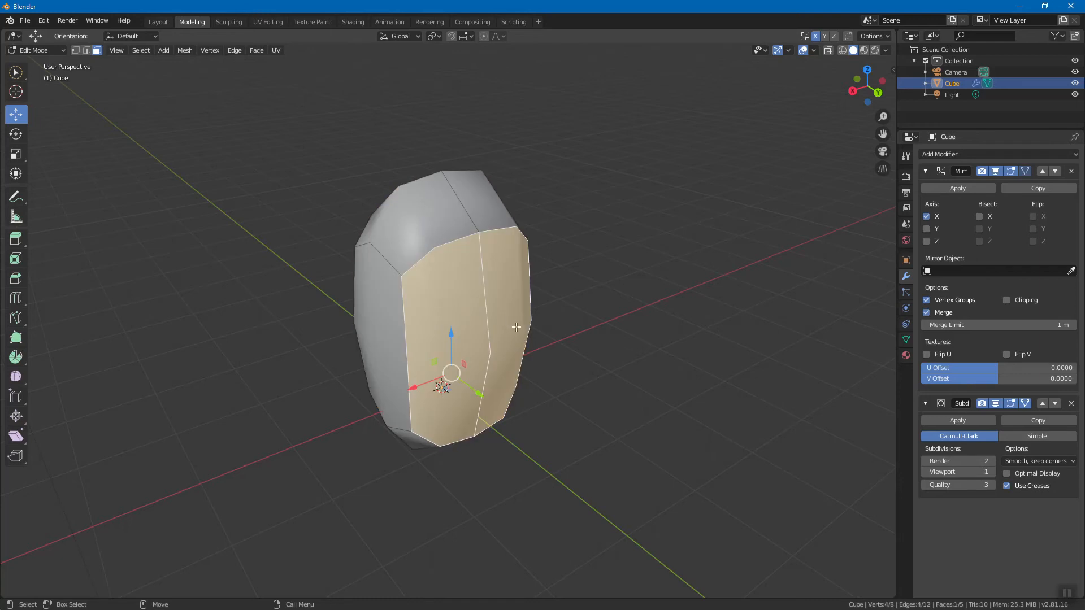
{"action": "key", "text": "ctrl+l"}
{"action": "middle_click_drag", "start_coordinate": [604, 414], "coordinate": [573, 399]}
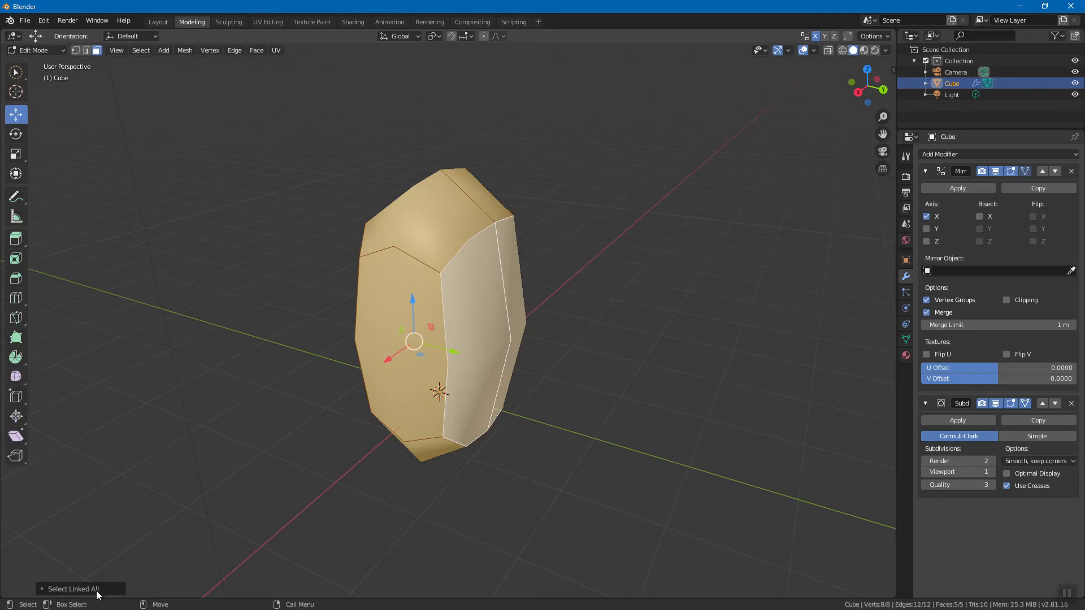
{"action": "left_click", "coordinate": [136, 52]}
{"action": "mouse_move", "coordinate": [169, 240]}
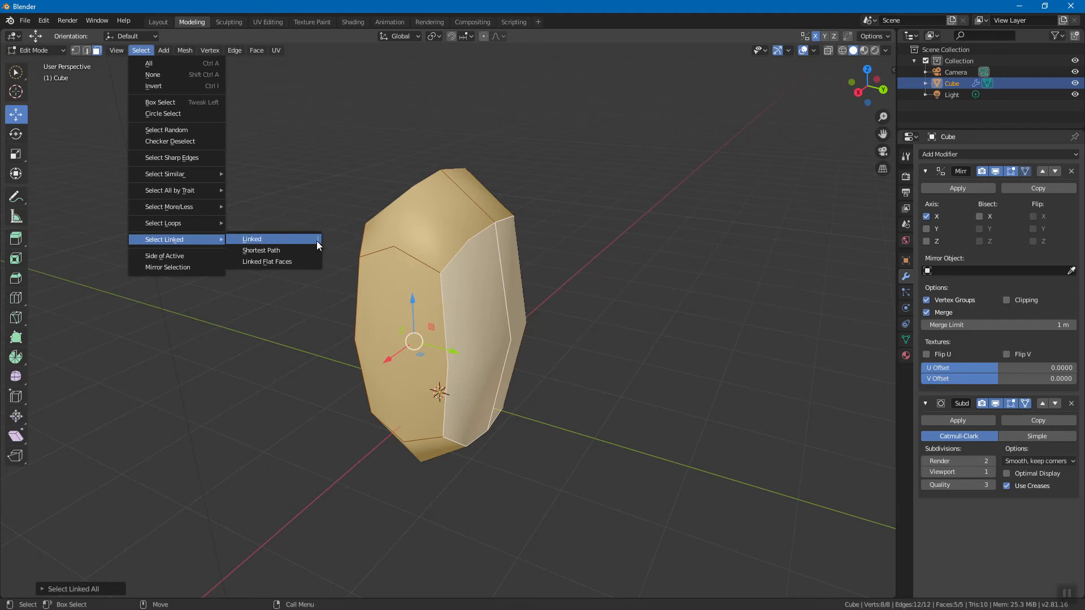
{"action": "left_click", "coordinate": [348, 151]}
{"action": "left_click_drag", "start_coordinate": [377, 236], "coordinate": [523, 245], "text": "alt"}
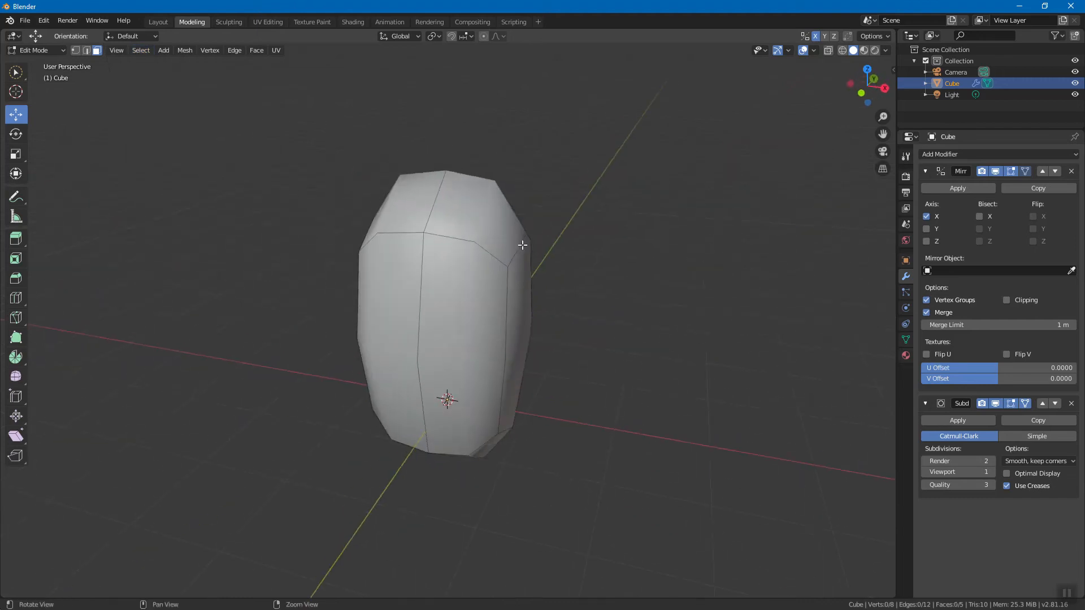
Step: Select the front face with all its linked faces, apply Shade Smooth to them, and clear the selection
{"action": "left_click", "coordinate": [485, 288]}
{"action": "middle_click_drag", "start_coordinate": [573, 245], "coordinate": [540, 240]}
{"action": "key", "text": "ctrl+l"}
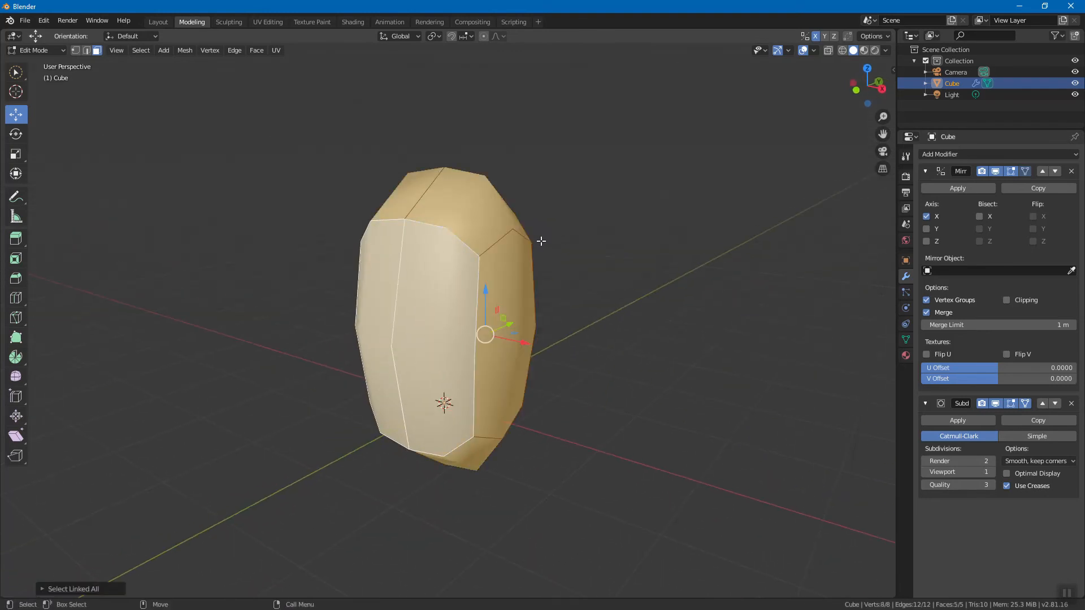
{"action": "right_click", "coordinate": [467, 201]}
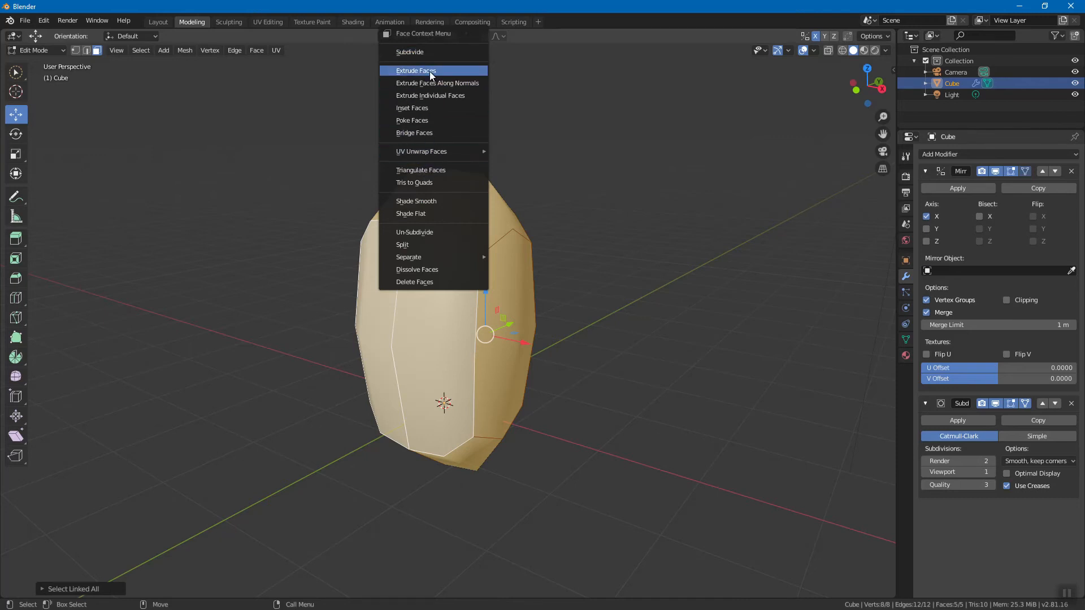
{"action": "left_click", "coordinate": [421, 201]}
{"action": "left_click", "coordinate": [564, 199]}
{"action": "mouse_move", "coordinate": [535, 254]}
{"action": "middle_mouse_down"}
{"action": "mouse_move", "coordinate": [633, 226]}
{"action": "mouse_move", "coordinate": [578, 252]}
{"action": "mouse_move", "coordinate": [418, 189]}
{"action": "middle_mouse_up"}
{"action": "mouse_move", "coordinate": [380, 291]}
{"action": "middle_mouse_down"}
{"action": "mouse_move", "coordinate": [566, 278]}
{"action": "mouse_move", "coordinate": [559, 237]}
{"action": "mouse_move", "coordinate": [464, 250]}
{"action": "mouse_move", "coordinate": [520, 254]}
{"action": "mouse_move", "coordinate": [571, 210]}
{"action": "middle_mouse_up"}
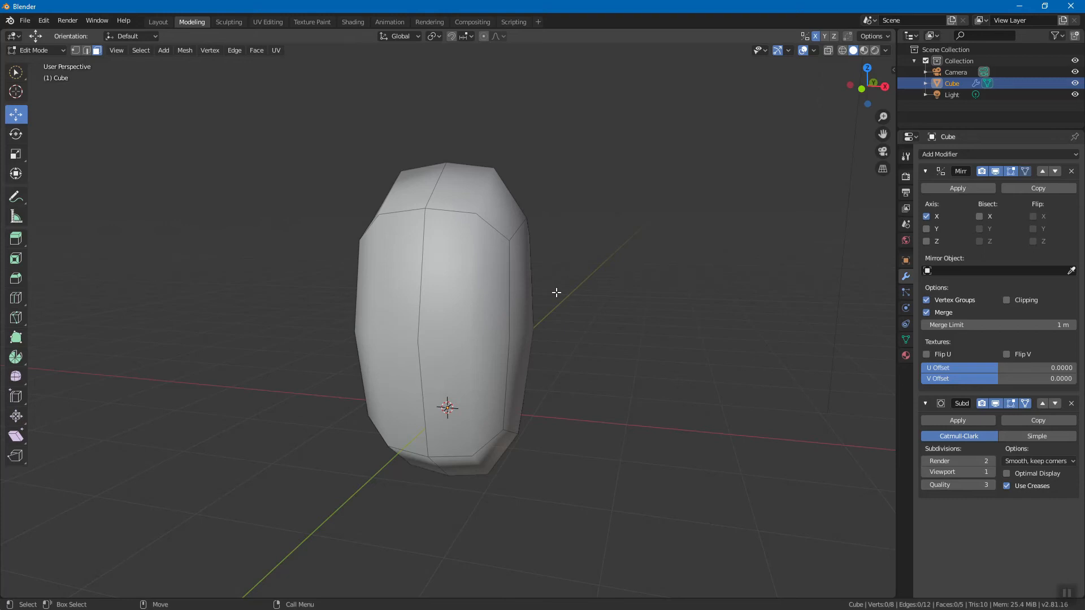
Step: Switch to edge selection and cut a horizontal edge loop around the lower part of the body with Loop Cut and Slide
{"action": "key", "text": "2"}
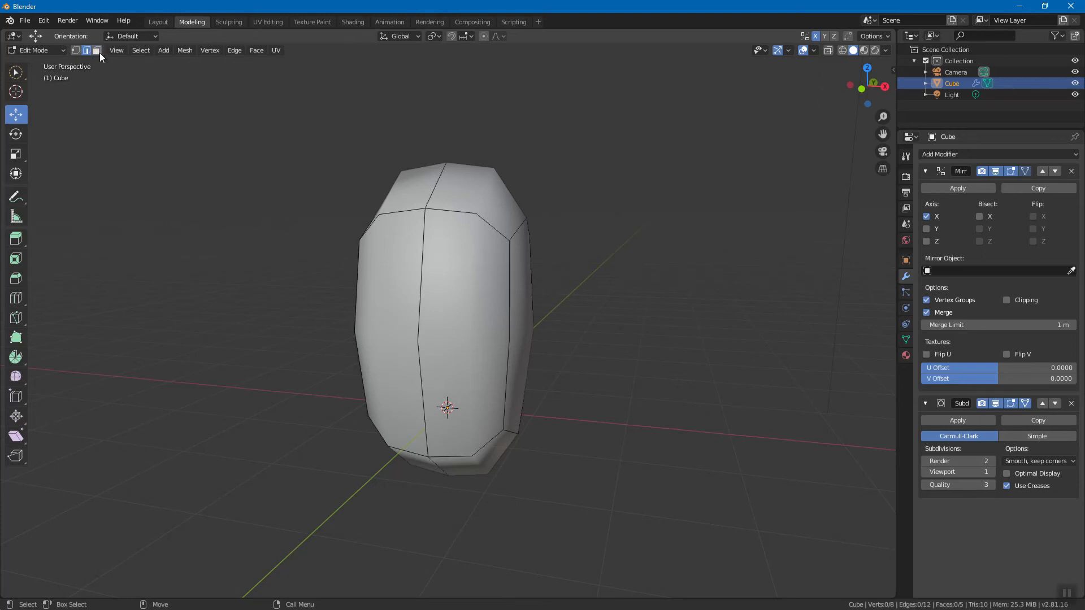
{"action": "right_click", "coordinate": [477, 247]}
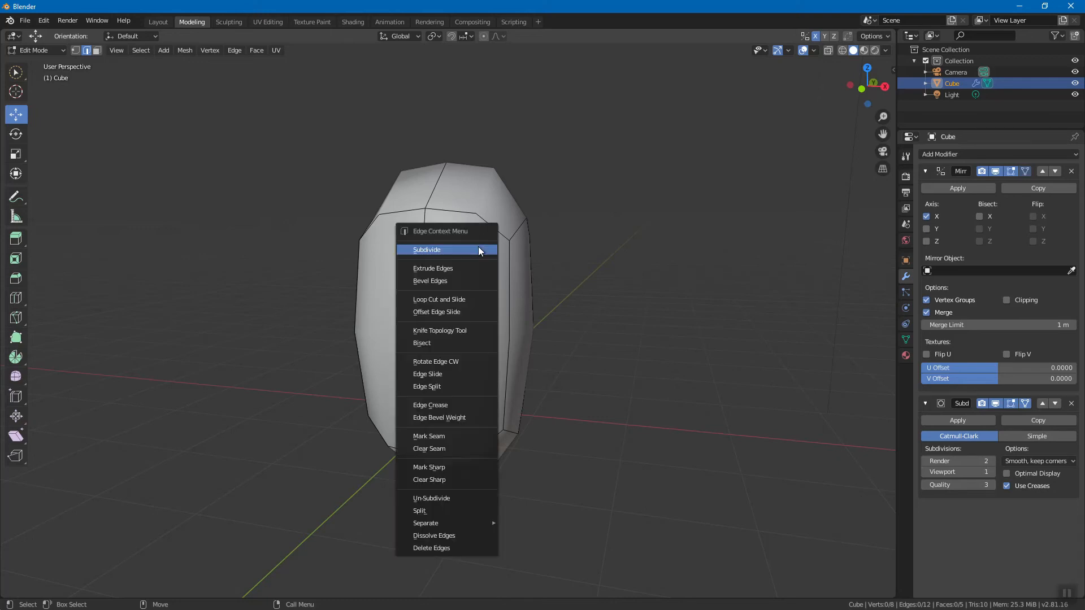
{"action": "left_click", "coordinate": [457, 299]}
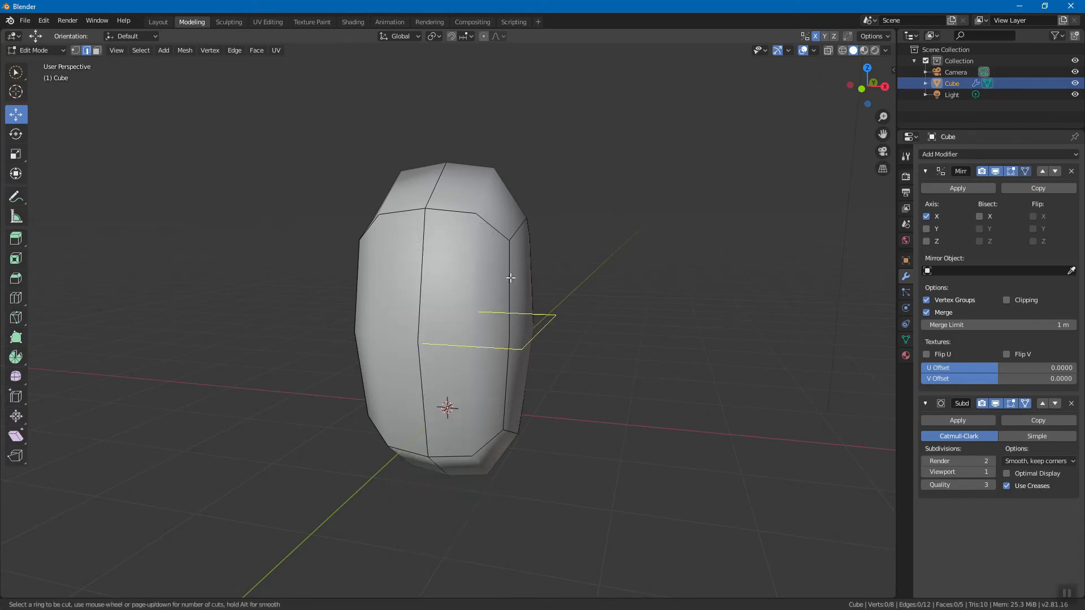
{"action": "left_click", "coordinate": [510, 317]}
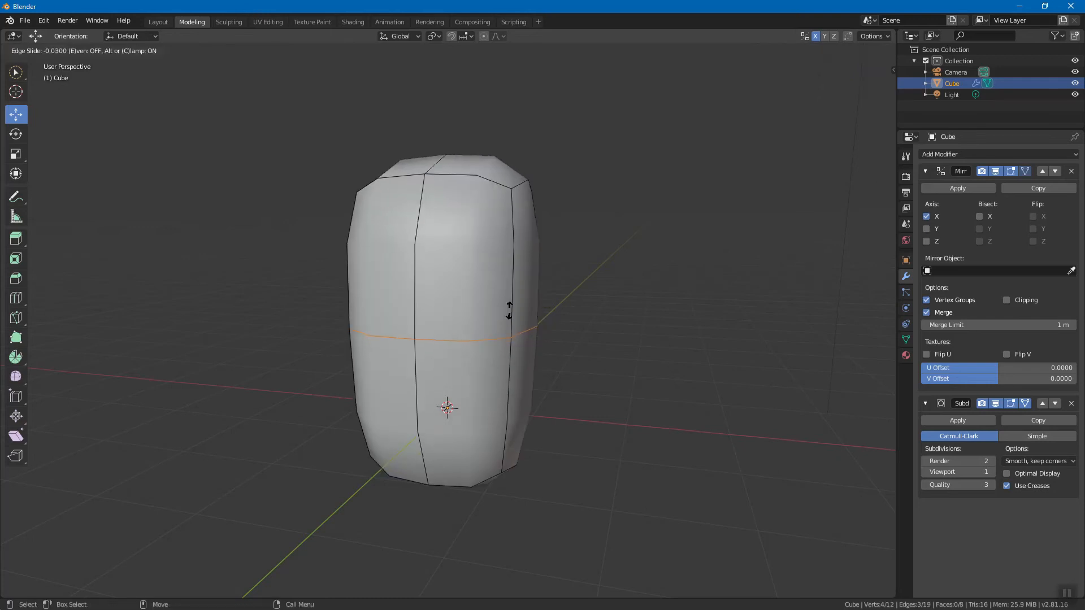
{"action": "left_click", "coordinate": [515, 416]}
{"action": "left_click", "coordinate": [534, 308]}
Step: Cut a second horizontal edge loop around the upper part of the body and clear the selection
{"action": "right_click", "coordinate": [513, 303]}
{"action": "left_click", "coordinate": [512, 303]}
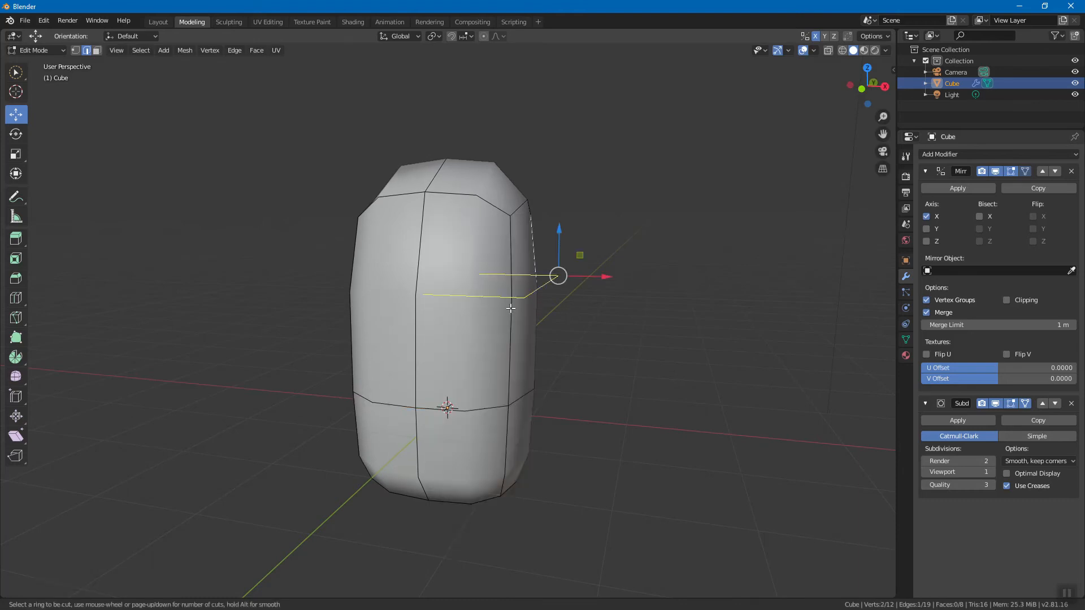
{"action": "left_click", "coordinate": [507, 331]}
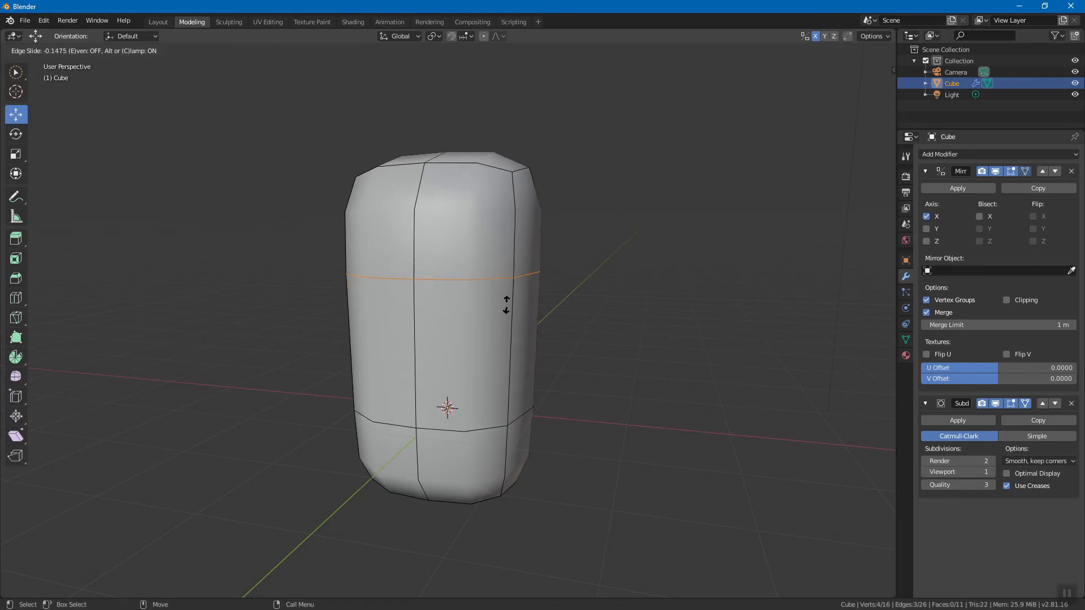
{"action": "left_click", "coordinate": [501, 303]}
{"action": "left_click", "coordinate": [574, 321]}
Step: Cut a third horizontal edge loop midway between the other two and clear the selection
{"action": "right_click", "coordinate": [513, 326]}
{"action": "left_click", "coordinate": [513, 326]}
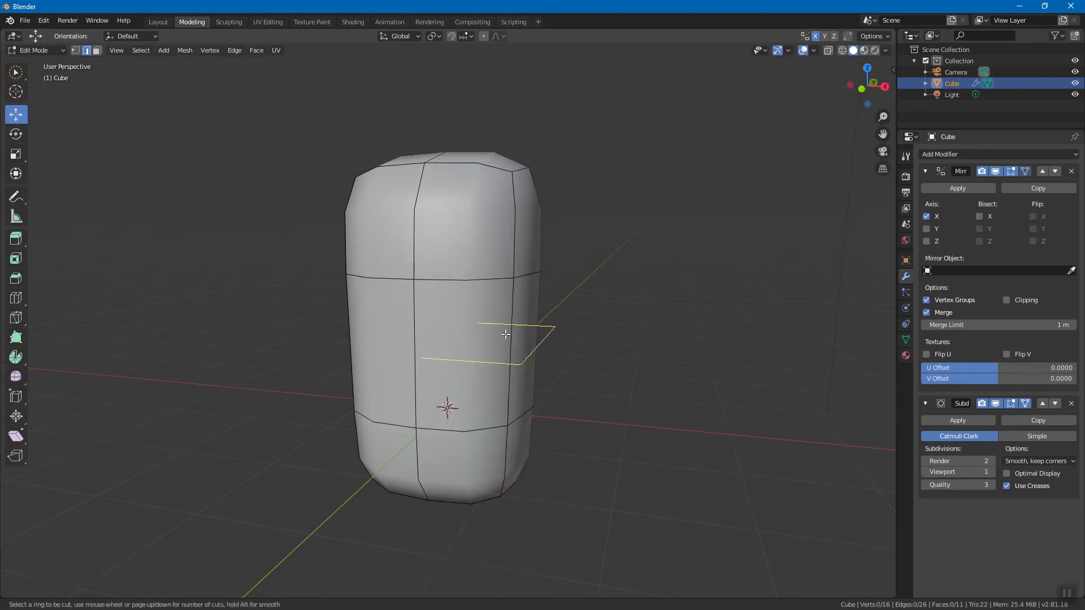
{"action": "left_click", "coordinate": [514, 339]}
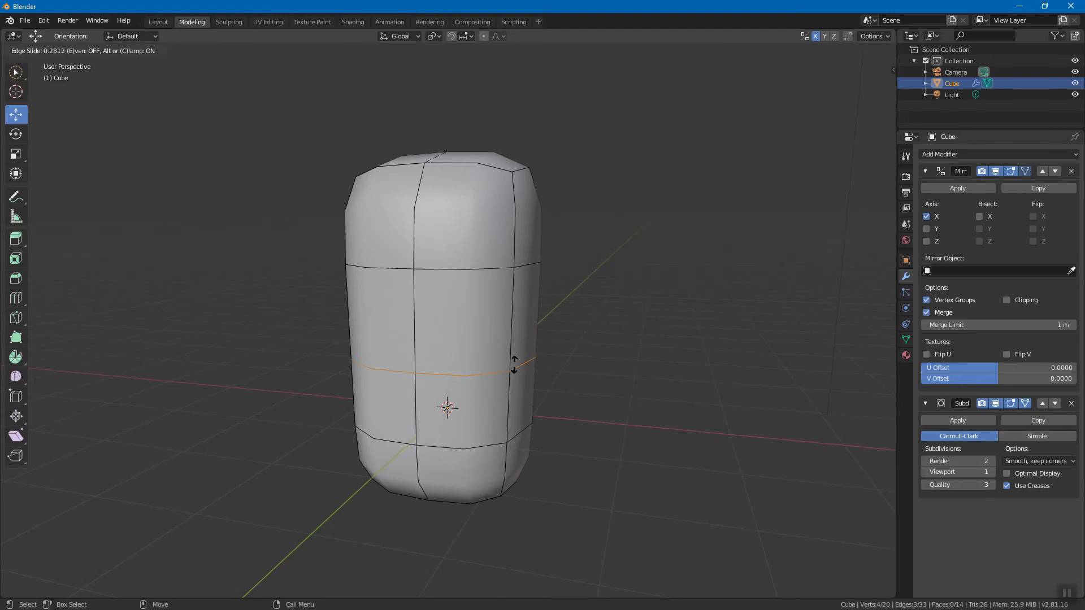
{"action": "left_click", "coordinate": [510, 332]}
{"action": "left_click", "coordinate": [664, 349]}
Step: Try moving the middle edge on the back side inward to pinch the body's waist
{"action": "middle_click_drag", "start_coordinate": [664, 349], "coordinate": [535, 332]}
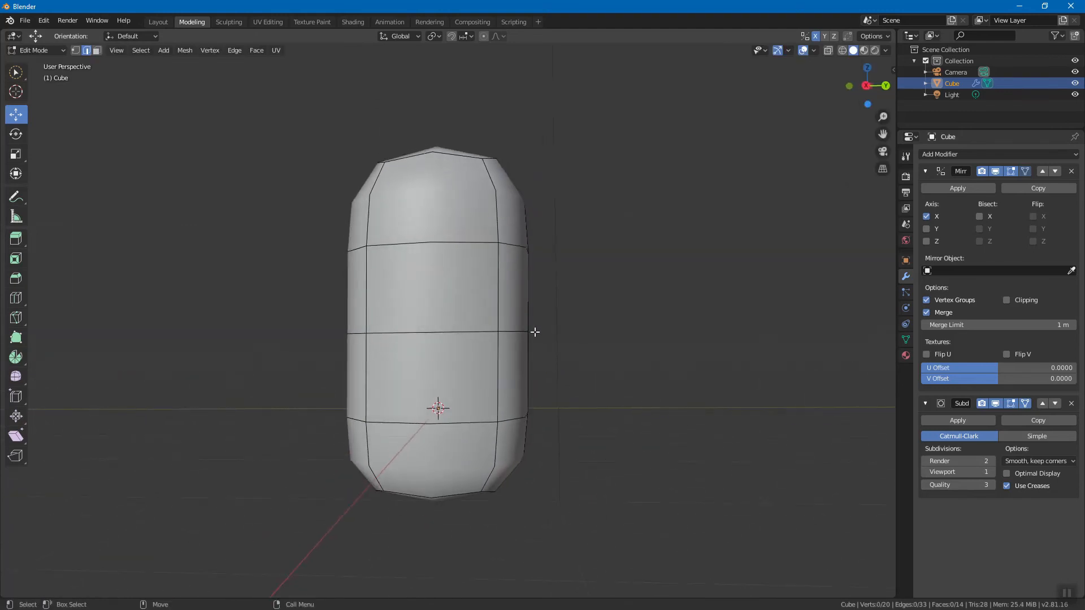
{"action": "left_click", "coordinate": [522, 331]}
{"action": "key", "text": "g"}
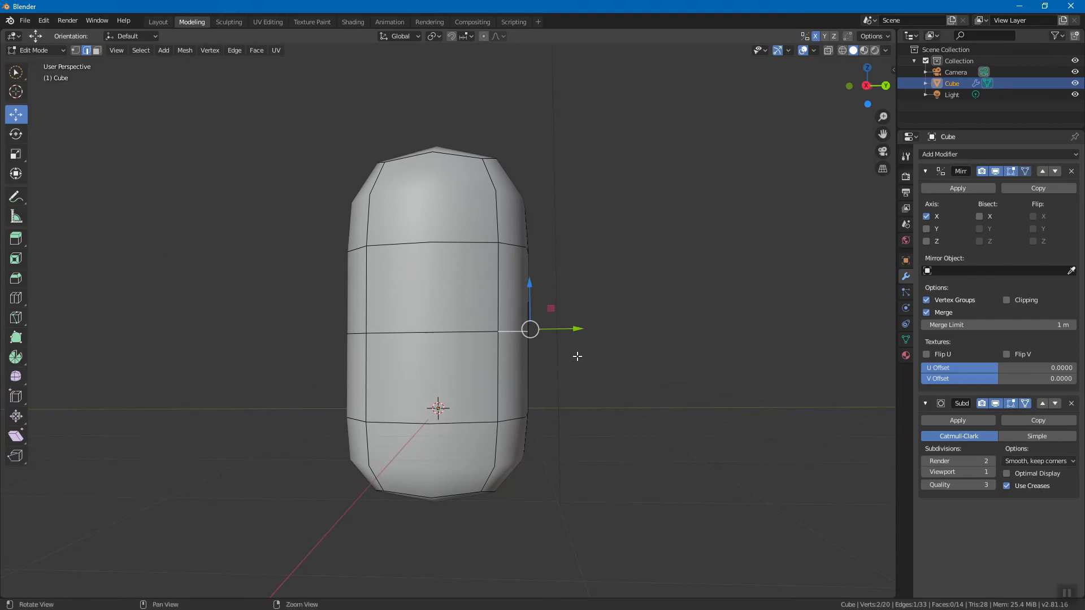
{"action": "left_click", "coordinate": [555, 351]}
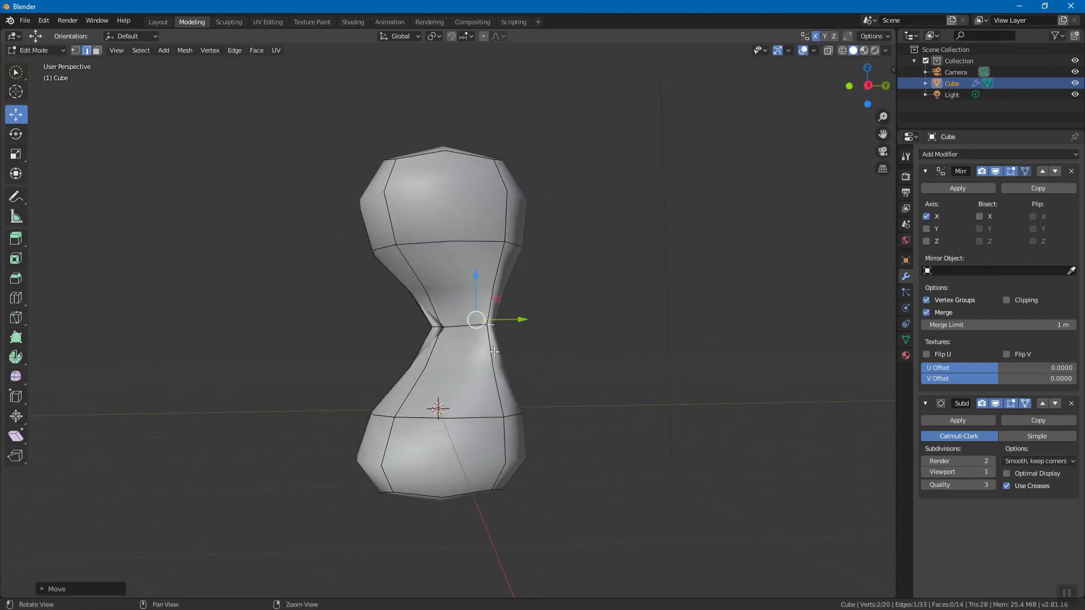
{"action": "middle_click_drag", "start_coordinate": [555, 350], "coordinate": [581, 370]}
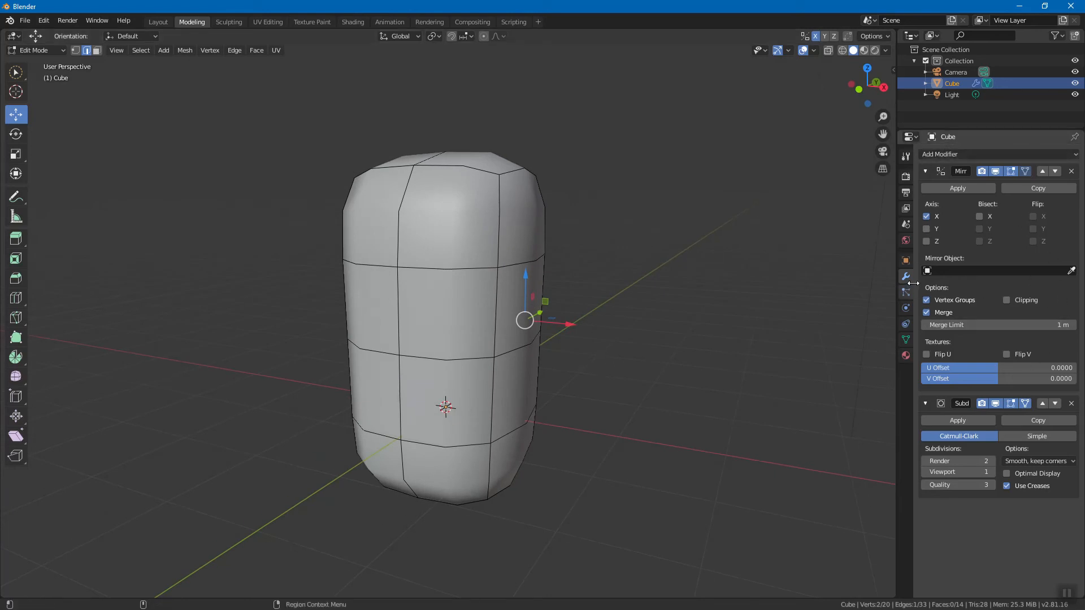
Step: Set the Mirror modifier's merge limit to 0.283 m
{"action": "left_click_drag", "start_coordinate": [1064, 326], "coordinate": [1076, 326]}
{"action": "left_click_drag", "start_coordinate": [1064, 325], "coordinate": [1058, 325]}
{"action": "mouse_move", "coordinate": [671, 301]}
{"action": "left_mouse_down", "text": "alt"}
{"action": "mouse_move", "coordinate": [622, 304]}
{"action": "mouse_move", "coordinate": [673, 314]}
{"action": "mouse_move", "coordinate": [679, 289]}
{"action": "left_mouse_up", "text": "alt"}
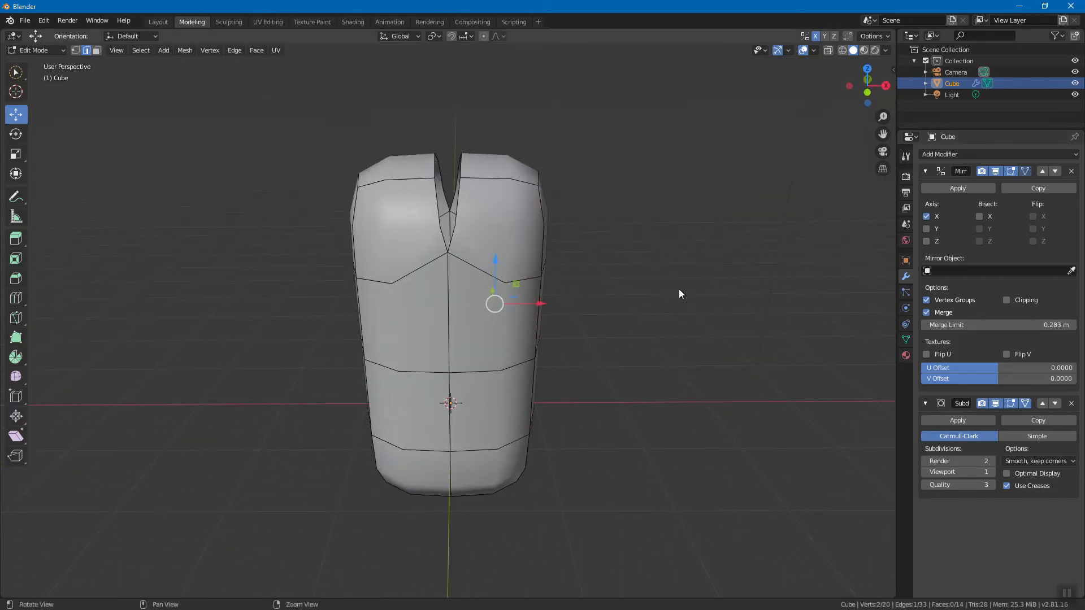
Step: Select the split edge at the top centre and move it onto the mirror plane to close the gap
{"action": "left_click", "coordinate": [462, 156]}
{"action": "key", "text": "g"}
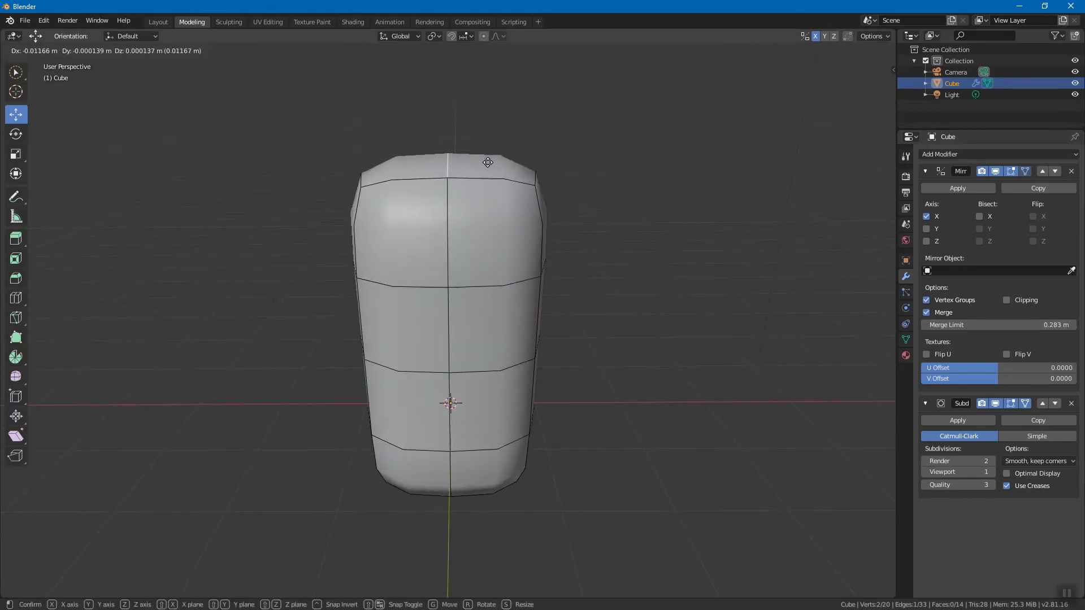
{"action": "left_click", "coordinate": [482, 160]}
{"action": "left_click_drag", "start_coordinate": [604, 217], "coordinate": [490, 216], "text": "alt"}
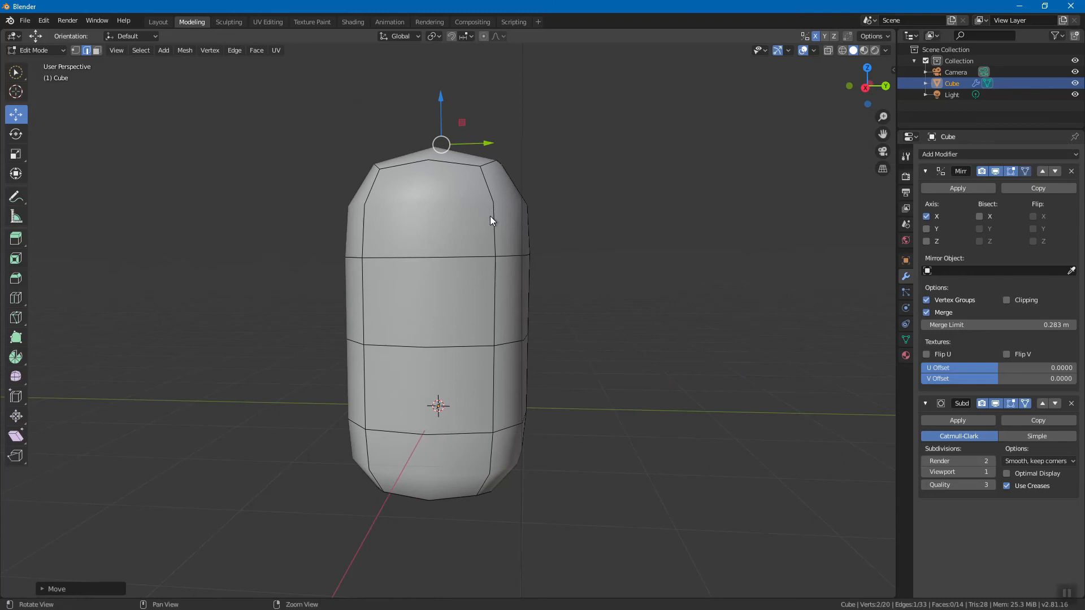
Step: Try moving the middle edge on the back side again, and undo the move
{"action": "left_click", "coordinate": [507, 341]}
{"action": "left_click_drag", "start_coordinate": [509, 341], "coordinate": [639, 345], "text": "alt"}
{"action": "key", "text": "g"}
{"action": "left_click", "coordinate": [507, 348]}
{"action": "key", "text": "ctrl+z"}
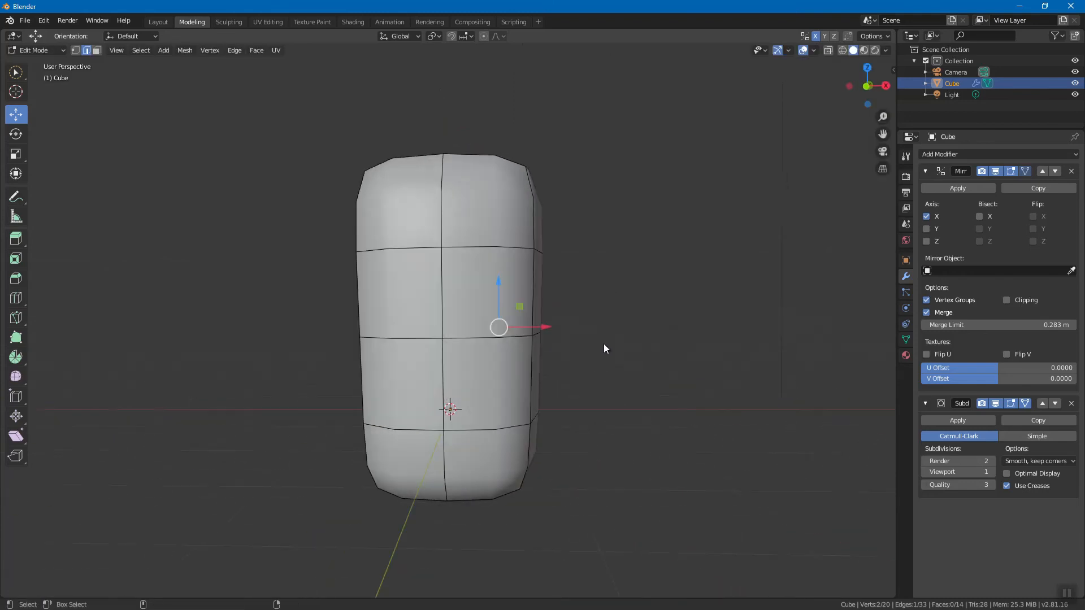
Step: Pull the middle edge of the front side away from the mirror plane, and undo the move
{"action": "left_click", "coordinate": [485, 336]}
{"action": "key", "text": "g"}
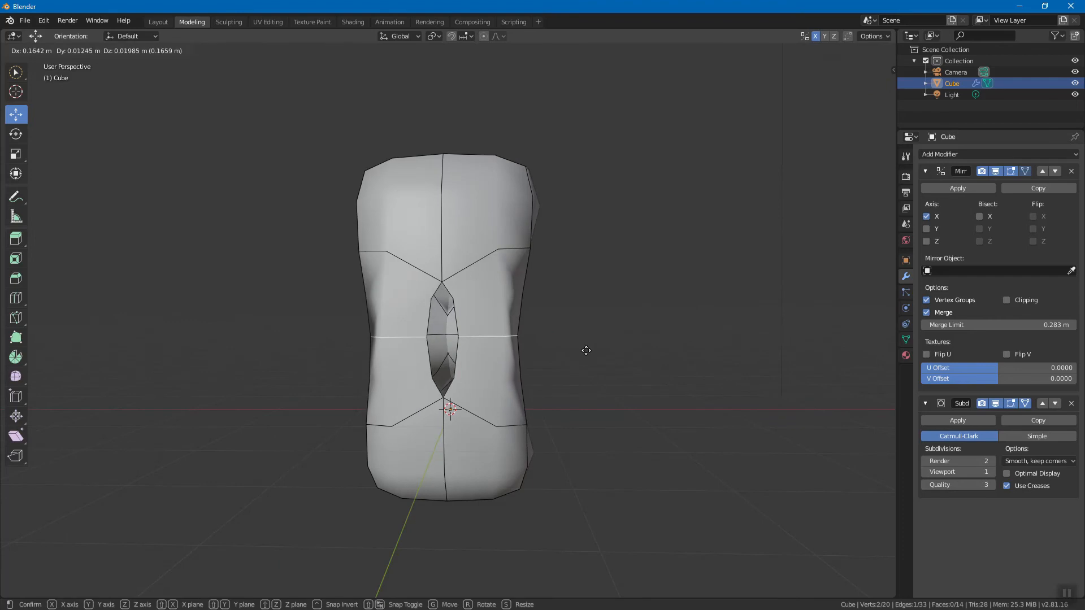
{"action": "left_click", "coordinate": [595, 353]}
{"action": "key", "text": "ctrl+z"}
{"action": "left_click_drag", "start_coordinate": [645, 353], "coordinate": [609, 361], "text": "alt"}
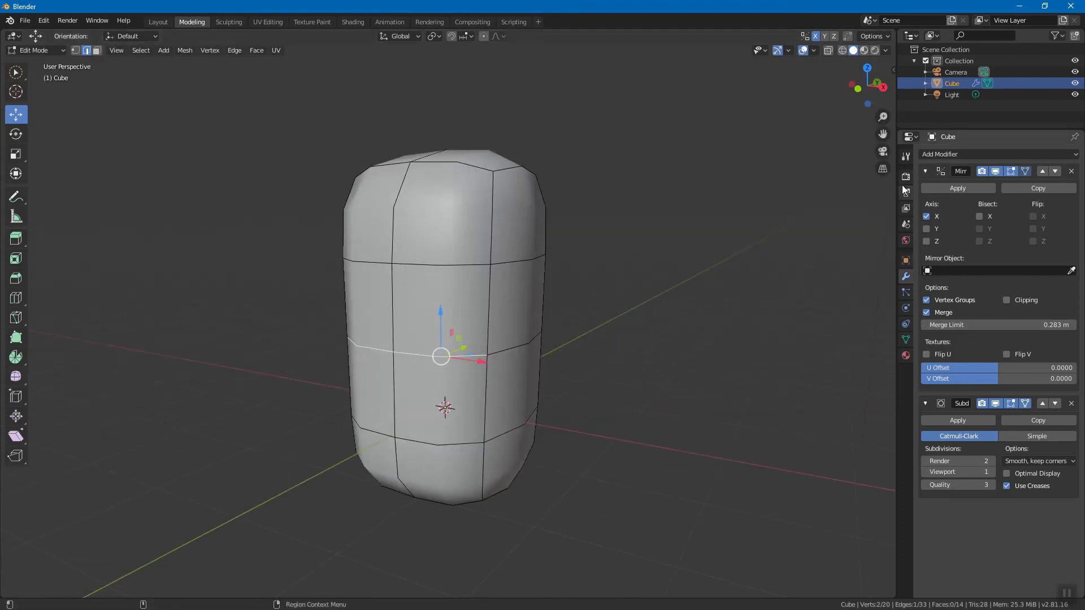
Step: Turn off the Move tool's X mirror option and move the selected front middle edge slightly
{"action": "left_click", "coordinate": [905, 156]}
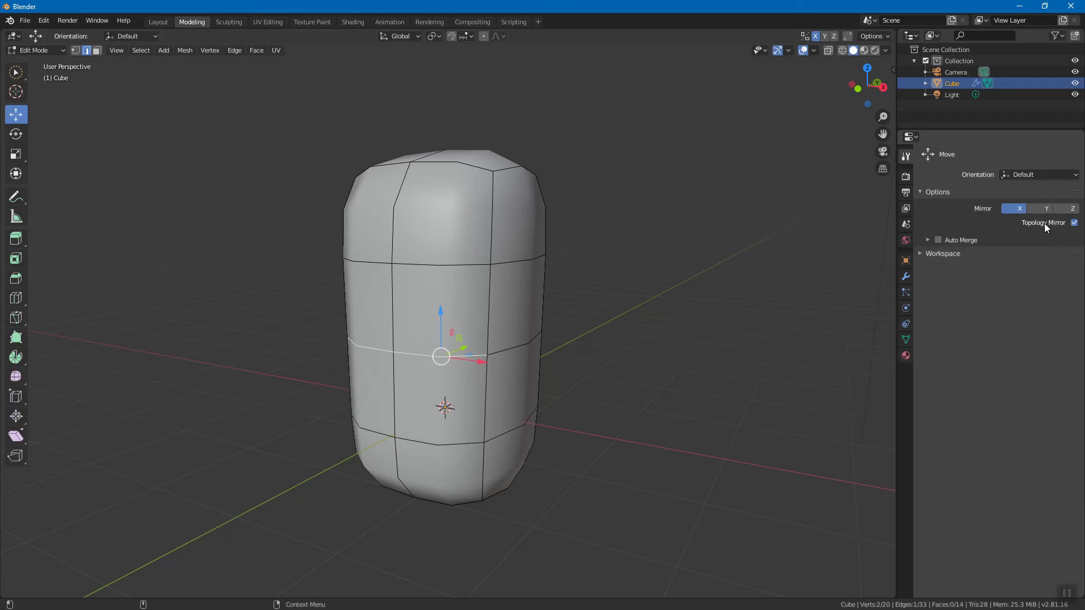
{"action": "left_click", "coordinate": [1019, 209]}
{"action": "middle_click_drag", "start_coordinate": [622, 327], "coordinate": [698, 303]}
{"action": "key", "text": "g"}
{"action": "left_click", "coordinate": [501, 322]}
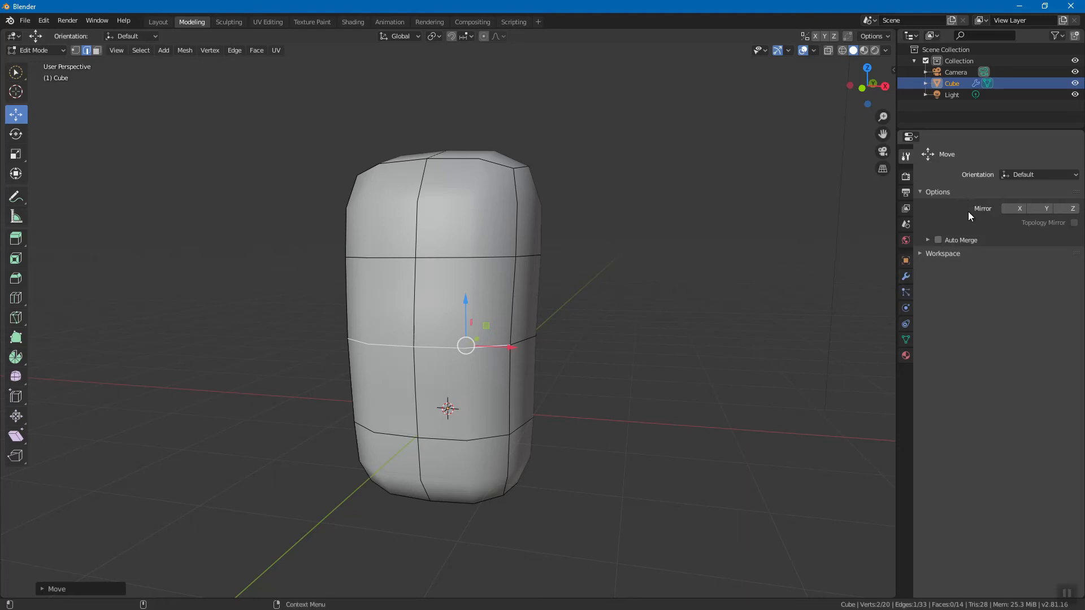
Step: Display the Cube's modifier settings again, and move the middle edge on the back side inward to bend the body
{"action": "left_click_drag", "start_coordinate": [700, 270], "coordinate": [692, 280], "text": "alt"}
{"action": "key", "text": "e"}
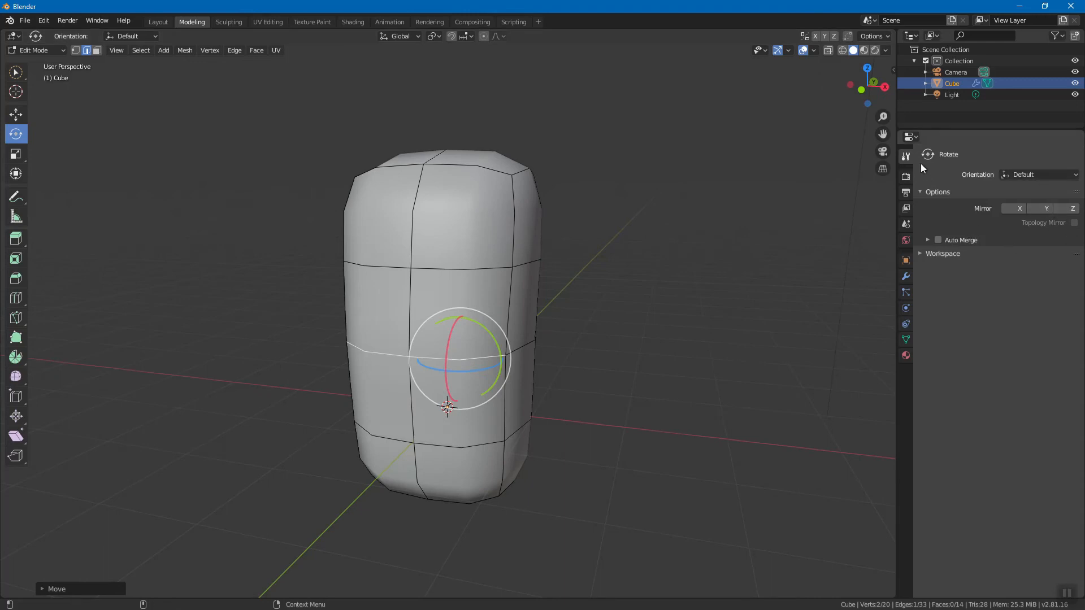
{"action": "left_click", "coordinate": [906, 278]}
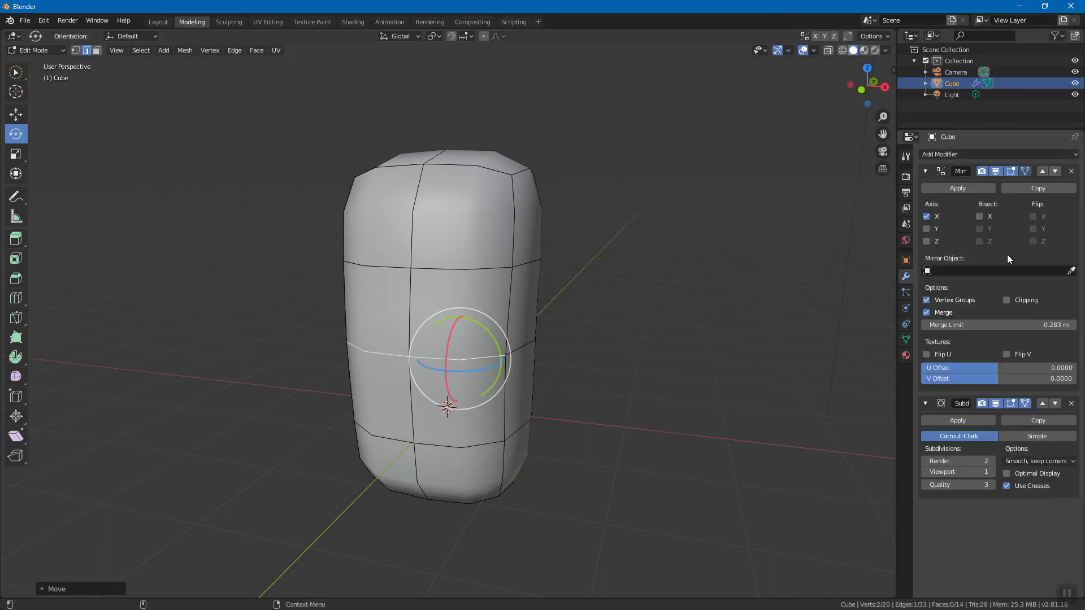
{"action": "middle_click_drag", "start_coordinate": [620, 290], "coordinate": [523, 298]}
{"action": "left_click_drag", "start_coordinate": [523, 297], "coordinate": [511, 295], "text": "alt"}
{"action": "left_click", "coordinate": [528, 340]}
{"action": "left_click_drag", "start_coordinate": [533, 335], "coordinate": [659, 292], "text": "alt"}
{"action": "key", "text": "w"}
{"action": "key", "text": "g"}
{"action": "left_click", "coordinate": [582, 274]}
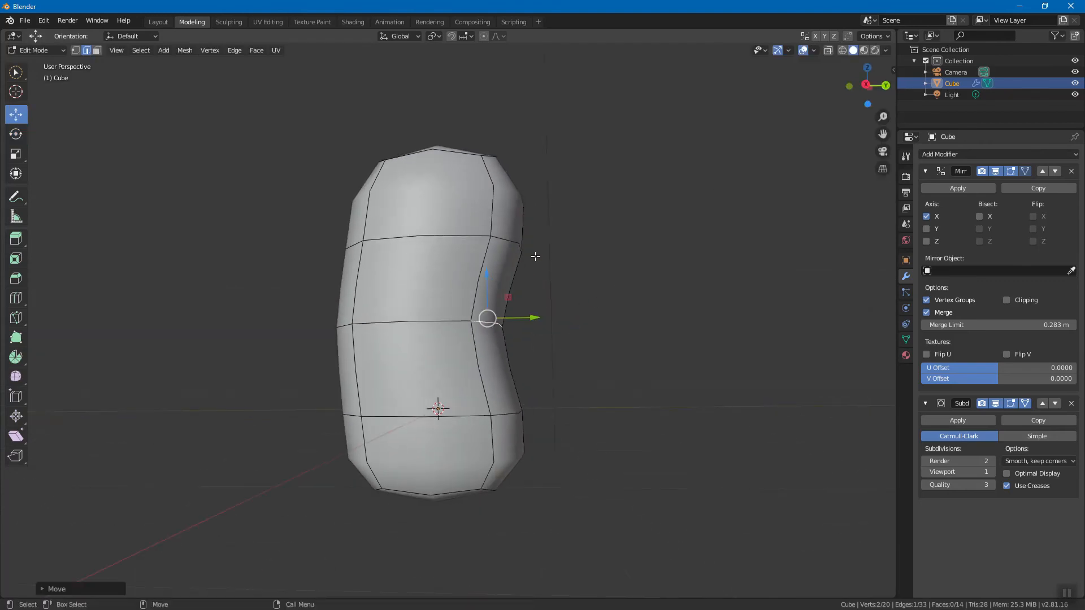
Step: Move the upper horizontal edge on the back side by about 0.07 m
{"action": "middle_click_drag", "start_coordinate": [509, 242], "coordinate": [573, 288]}
{"action": "key", "text": "g"}
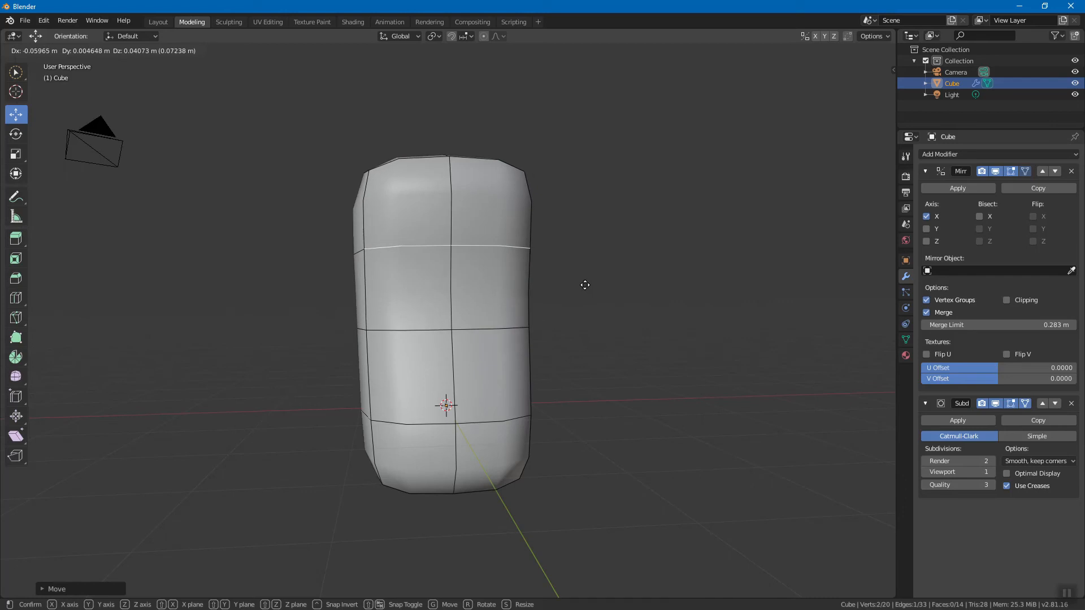
{"action": "left_click", "coordinate": [585, 285]}
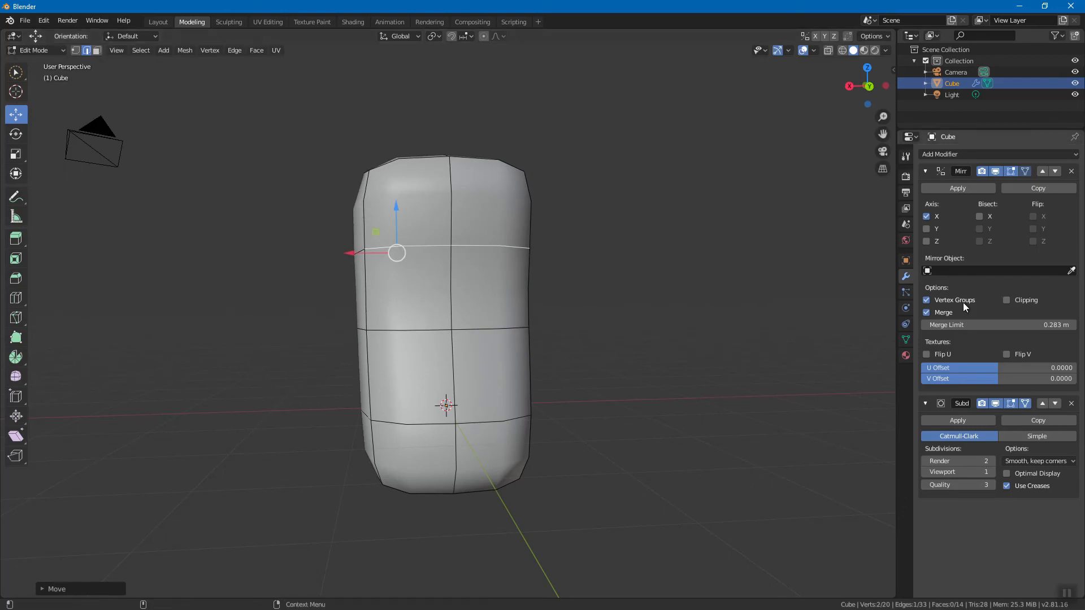
Step: Set the Mirror modifier's merge limit to 0.555 m and move the selected upper horizontal edge on the back side
{"action": "left_click_drag", "start_coordinate": [1012, 325], "coordinate": [1034, 324]}
{"action": "key", "text": "g"}
{"action": "left_click", "coordinate": [679, 296]}
{"action": "middle_click_drag", "start_coordinate": [599, 303], "coordinate": [744, 307]}
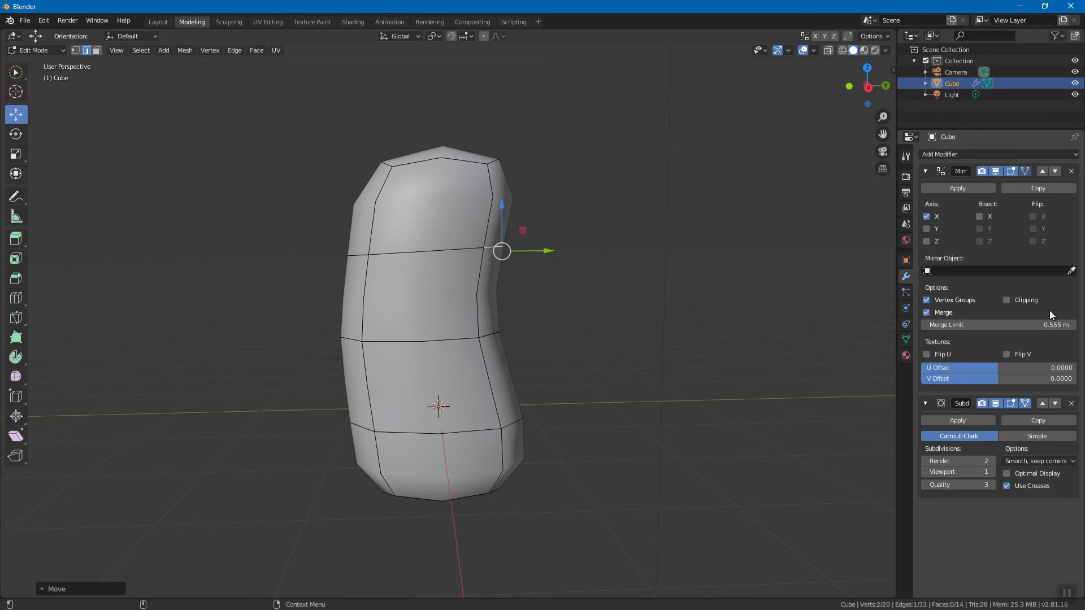
Step: Move the lower edge and the middle edge on the back side inward to reshape the body's bend
{"action": "left_click", "coordinate": [576, 340]}
{"action": "middle_click_drag", "start_coordinate": [576, 339], "coordinate": [510, 414]}
{"action": "left_click", "coordinate": [510, 412]}
{"action": "key", "text": "g"}
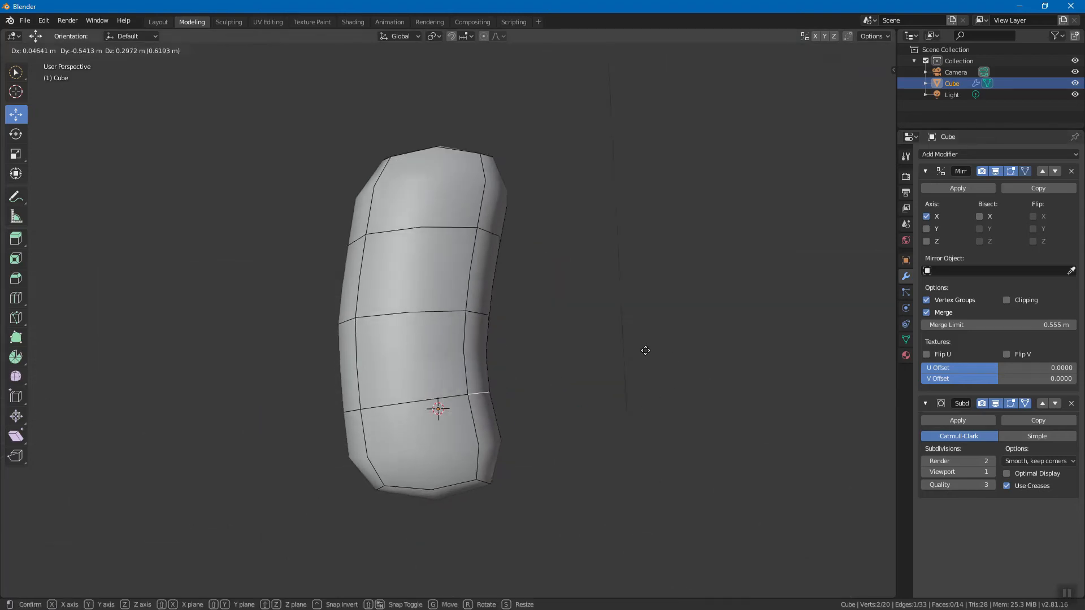
{"action": "left_click", "coordinate": [529, 316]}
{"action": "left_click", "coordinate": [483, 321]}
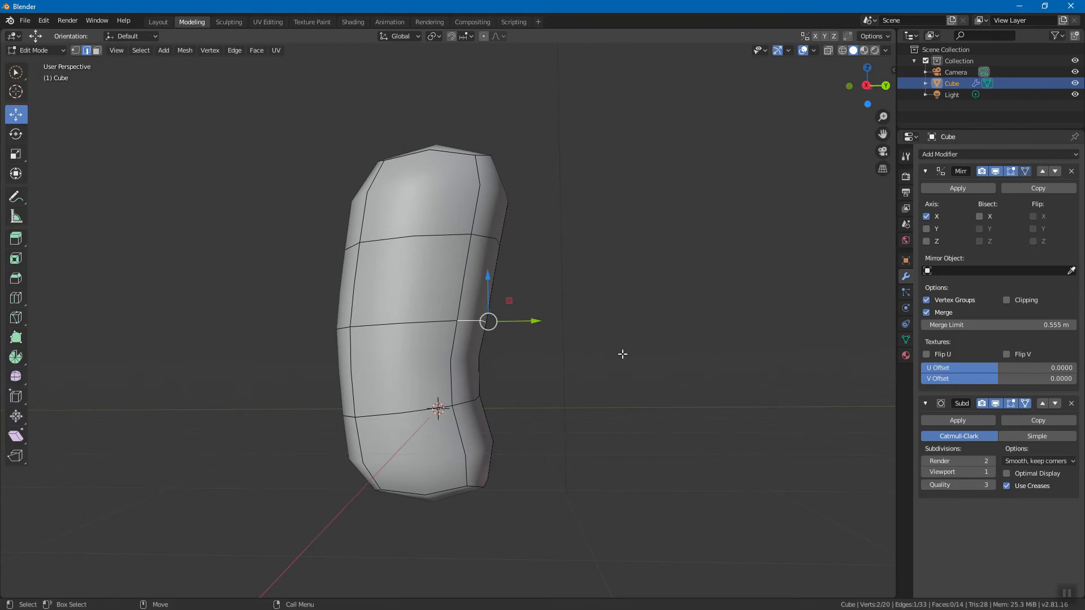
{"action": "key", "text": "g"}
{"action": "left_click", "coordinate": [480, 344]}
Step: Move the middle edge on the body's side inward to narrow the waist
{"action": "middle_click_drag", "start_coordinate": [480, 344], "coordinate": [591, 344]}
{"action": "left_click", "coordinate": [591, 295]}
{"action": "left_click", "coordinate": [534, 315]}
{"action": "key", "text": "g"}
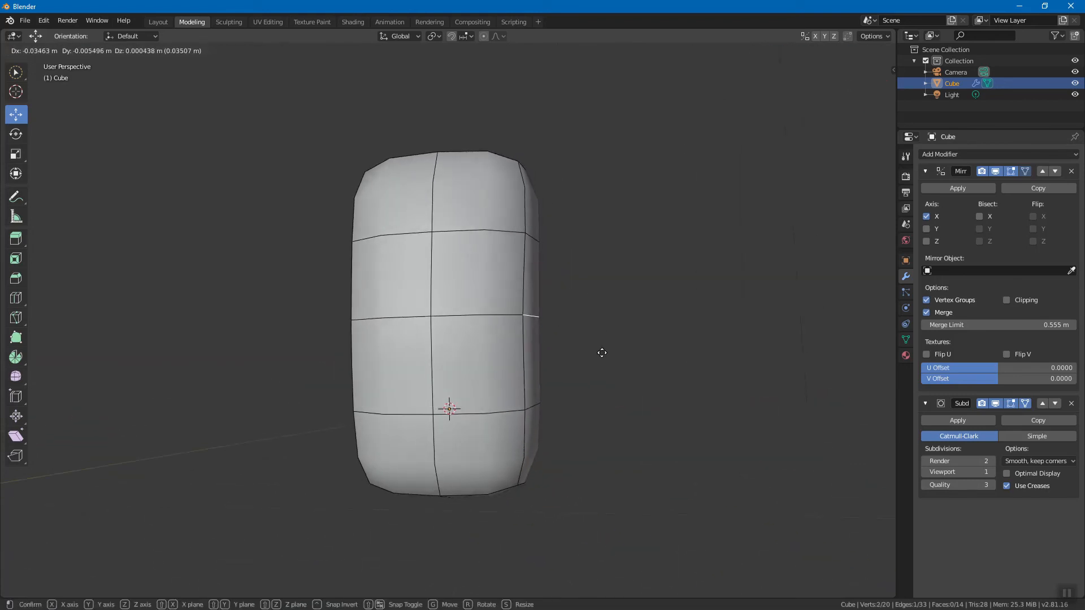
{"action": "left_click", "coordinate": [574, 406]}
Step: Move the bottom edge slightly upward, and adjust the upper edge on the front side
{"action": "middle_click_drag", "start_coordinate": [574, 405], "coordinate": [540, 453]}
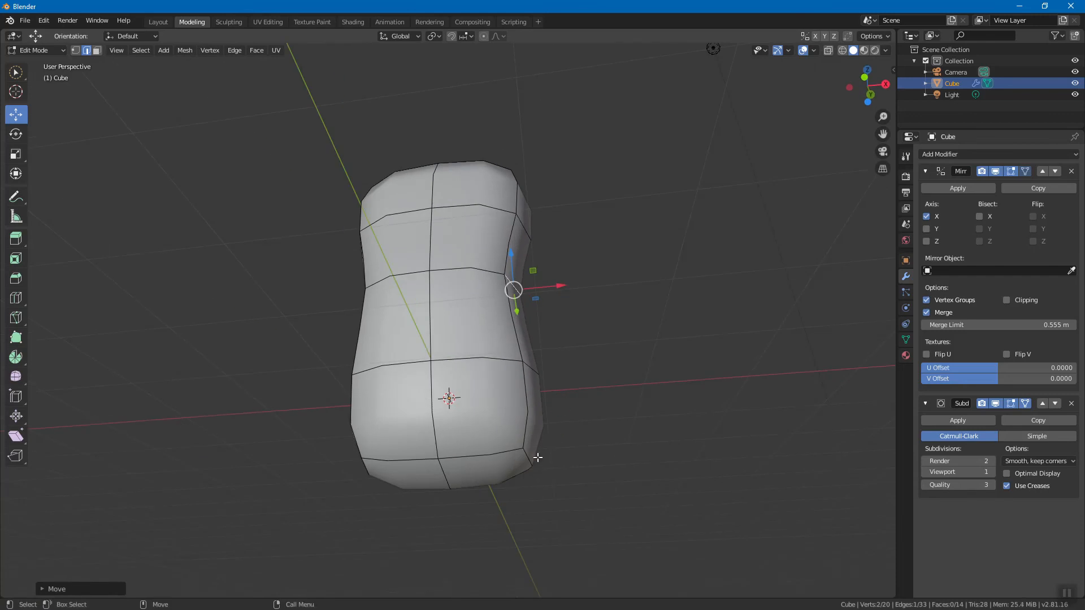
{"action": "left_click", "coordinate": [529, 461]}
{"action": "left_click_drag", "start_coordinate": [633, 407], "coordinate": [630, 411], "text": "alt"}
{"action": "middle_click_drag", "start_coordinate": [631, 411], "coordinate": [540, 387]}
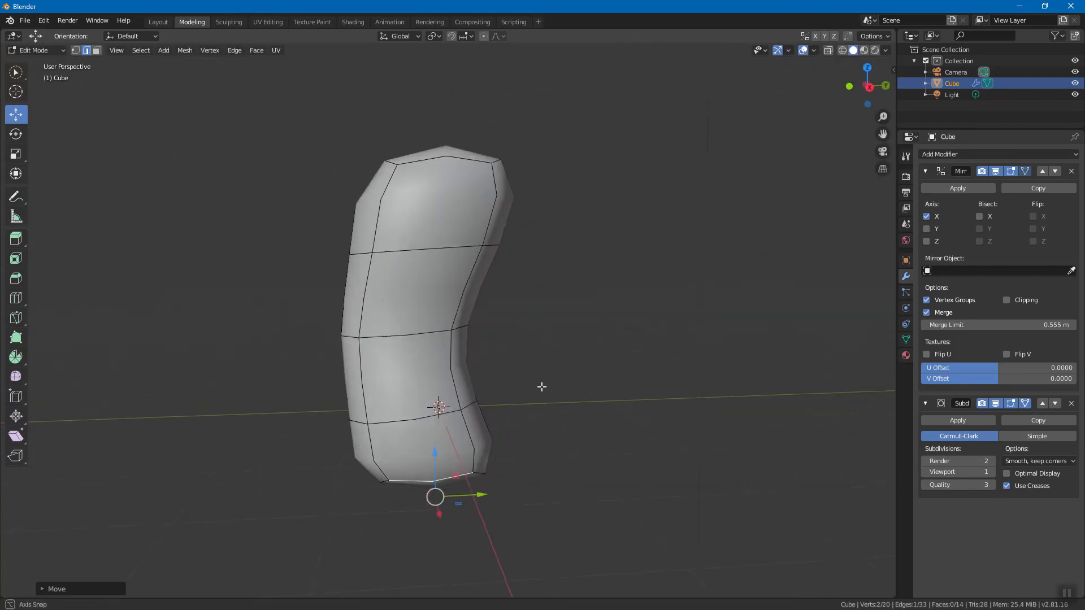
{"action": "left_click", "coordinate": [360, 252]}
{"action": "key", "text": "g"}
{"action": "left_click", "coordinate": [455, 282]}
Step: Move the top side edge outward to widen the shoulders, and clear the selection
{"action": "middle_click_drag", "start_coordinate": [425, 168], "coordinate": [565, 187]}
{"action": "left_click", "coordinate": [580, 223]}
{"action": "key", "text": "g"}
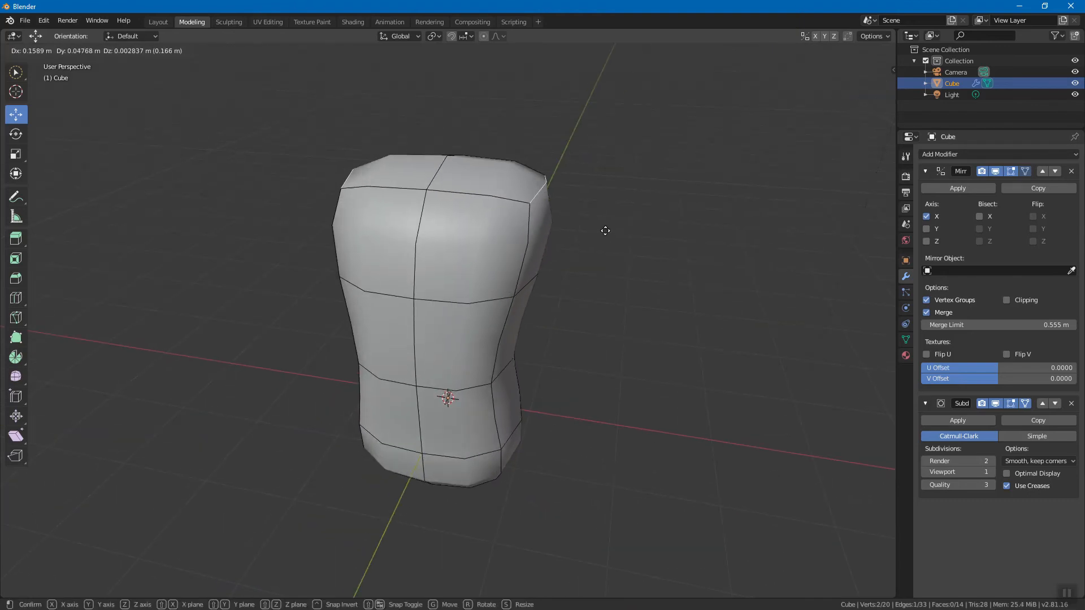
{"action": "left_click", "coordinate": [608, 212]}
{"action": "left_click", "coordinate": [588, 237]}
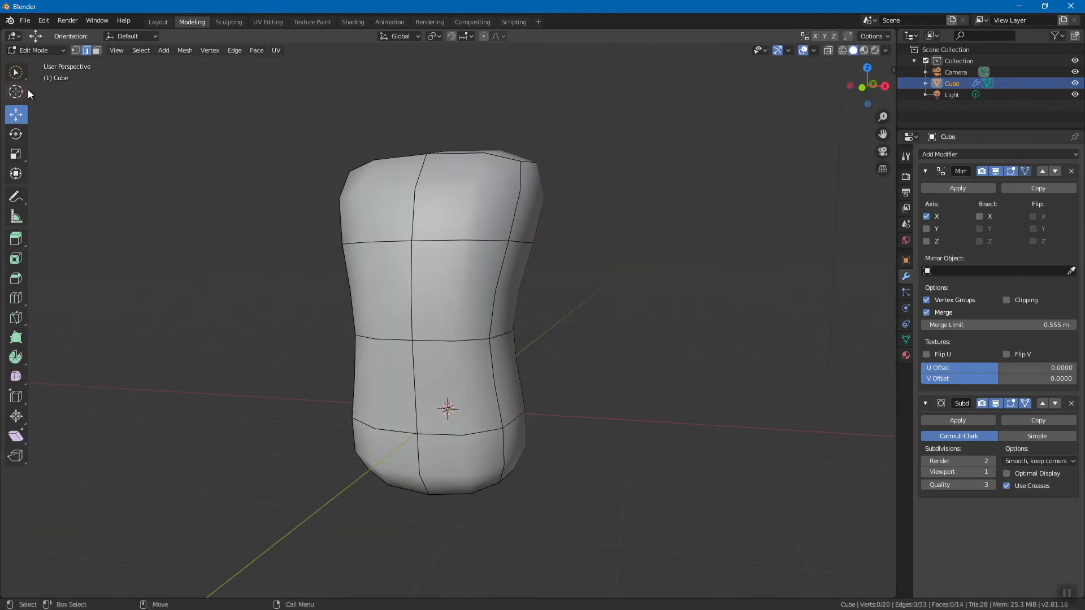
Step: Activate the Tweak tool and reposition the top, upper and middle edges along the body's side and front
{"action": "left_click", "coordinate": [18, 74]}
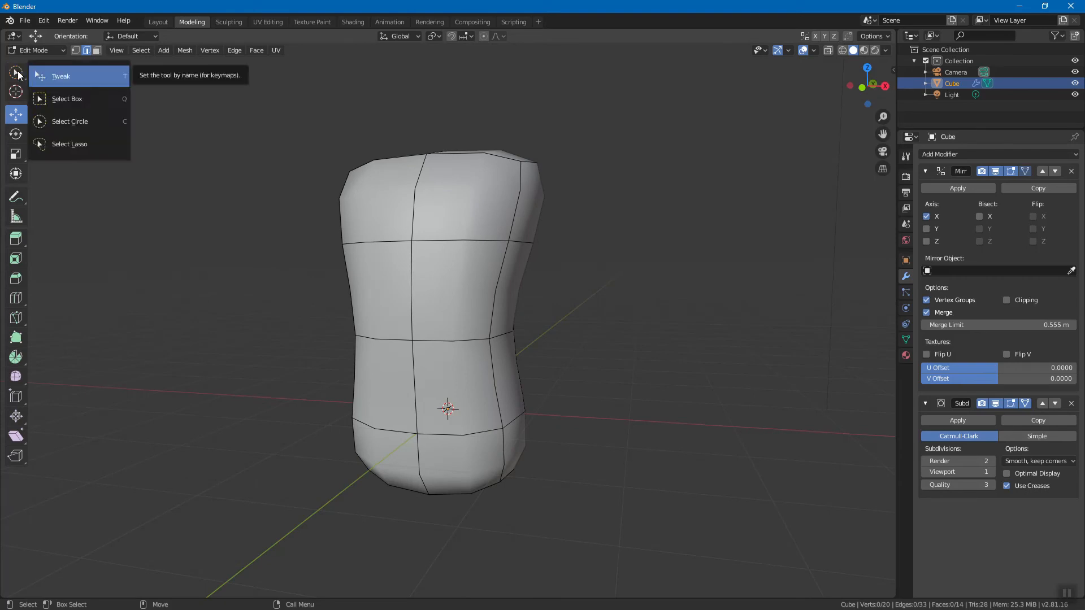
{"action": "left_click", "coordinate": [75, 73]}
{"action": "middle_click_drag", "start_coordinate": [543, 177], "coordinate": [528, 167]}
{"action": "left_click_drag", "start_coordinate": [529, 168], "coordinate": [527, 178]}
{"action": "left_click_drag", "start_coordinate": [521, 255], "coordinate": [520, 266]}
{"action": "left_click_drag", "start_coordinate": [510, 341], "coordinate": [505, 356]}
{"action": "middle_click_drag", "start_coordinate": [505, 355], "coordinate": [503, 322]}
{"action": "mouse_move", "coordinate": [496, 320]}
{"action": "left_mouse_down"}
{"action": "mouse_move", "coordinate": [443, 322]}
{"action": "mouse_move", "coordinate": [487, 317]}
{"action": "left_mouse_up"}
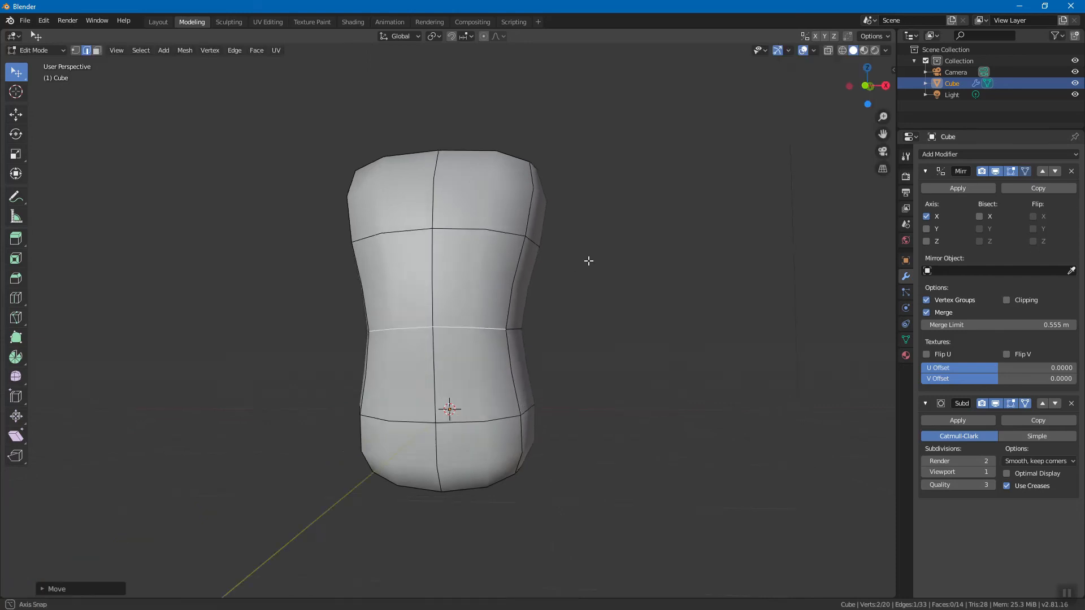
Step: Tweak the upper side edges and the edges around the top of the body to refine the shoulders
{"action": "middle_click_drag", "start_coordinate": [588, 260], "coordinate": [544, 255]}
{"action": "left_click_drag", "start_coordinate": [532, 260], "coordinate": [535, 258]}
{"action": "middle_click_drag", "start_coordinate": [551, 258], "coordinate": [474, 250]}
{"action": "left_click_drag", "start_coordinate": [486, 247], "coordinate": [472, 251]}
{"action": "left_click_drag", "start_coordinate": [490, 160], "coordinate": [482, 168]}
{"action": "middle_click_drag", "start_coordinate": [480, 169], "coordinate": [498, 172]}
{"action": "left_click_drag", "start_coordinate": [388, 160], "coordinate": [396, 154]}
Step: Tweak the edges around the bottom of the body, and nudge the upper edge at the back with the Tweak tool
{"action": "middle_click_drag", "start_coordinate": [399, 187], "coordinate": [377, 451]}
{"action": "left_click_drag", "start_coordinate": [378, 473], "coordinate": [373, 489]}
{"action": "left_click_drag", "start_coordinate": [482, 468], "coordinate": [474, 463]}
{"action": "left_click", "coordinate": [16, 68]}
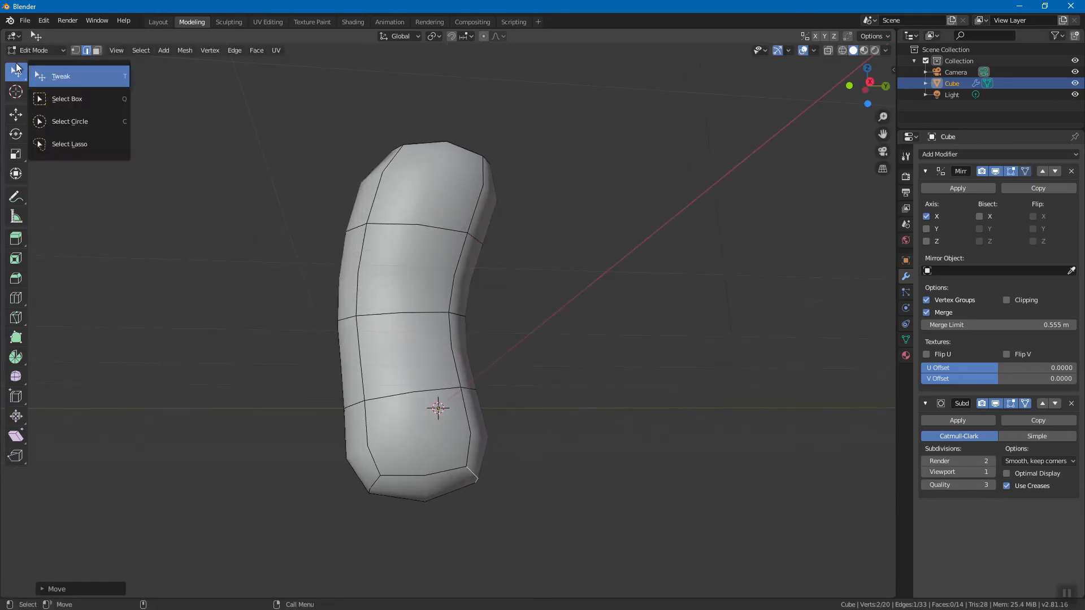
{"action": "left_click", "coordinate": [87, 76]}
{"action": "left_click_drag", "start_coordinate": [473, 239], "coordinate": [471, 238]}
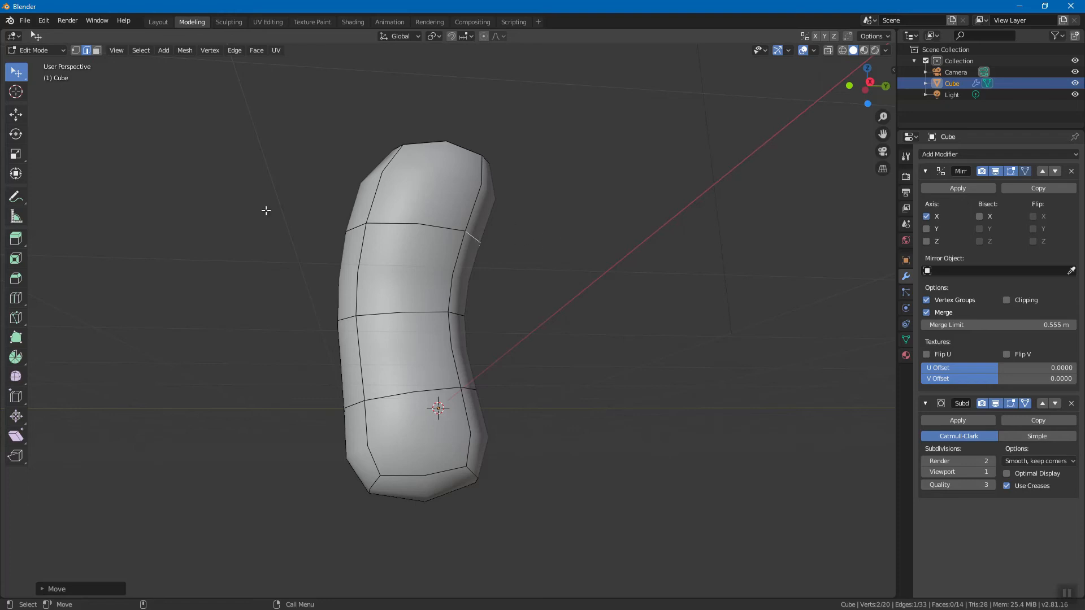
Step: Activate Select Circle, switch to face selection, and paint-select the four faces down the body's side
{"action": "left_click", "coordinate": [22, 70]}
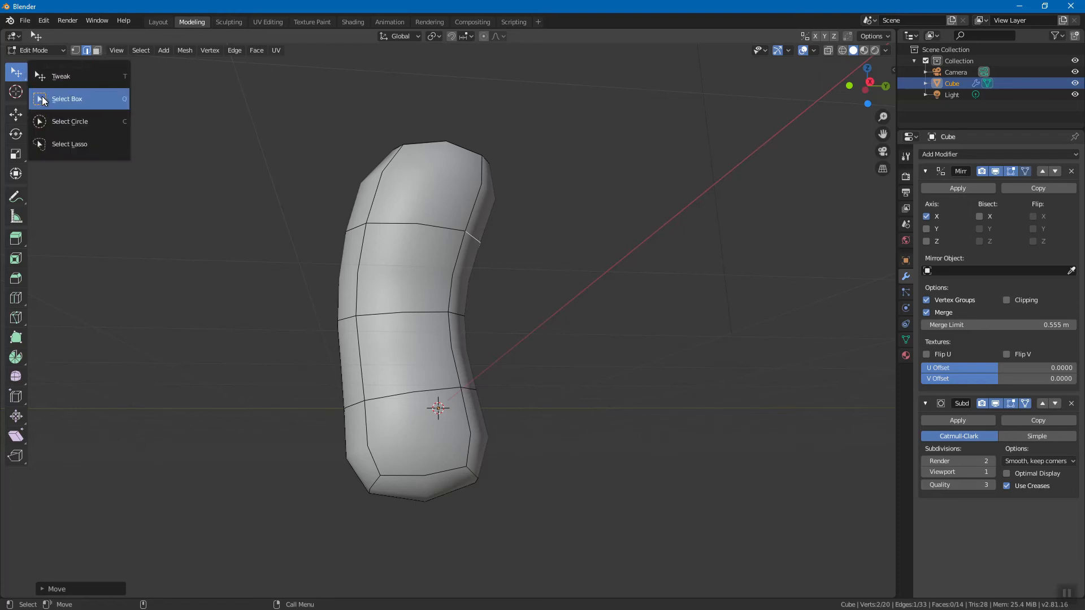
{"action": "left_click", "coordinate": [49, 113]}
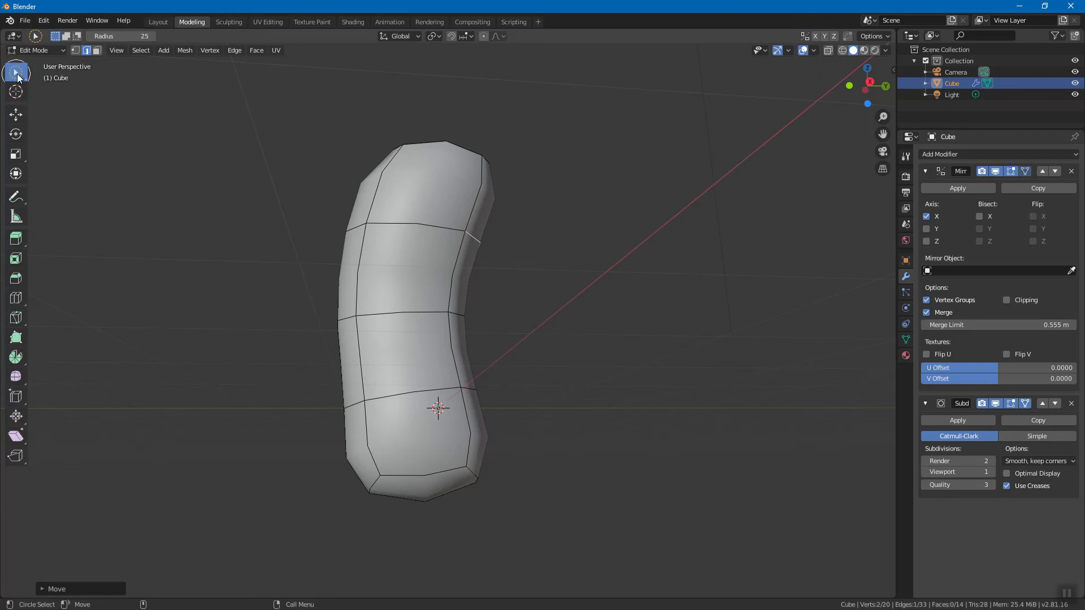
{"action": "middle_click_drag", "start_coordinate": [405, 245], "coordinate": [491, 310]}
{"action": "middle_click_drag", "start_coordinate": [532, 212], "coordinate": [508, 237]}
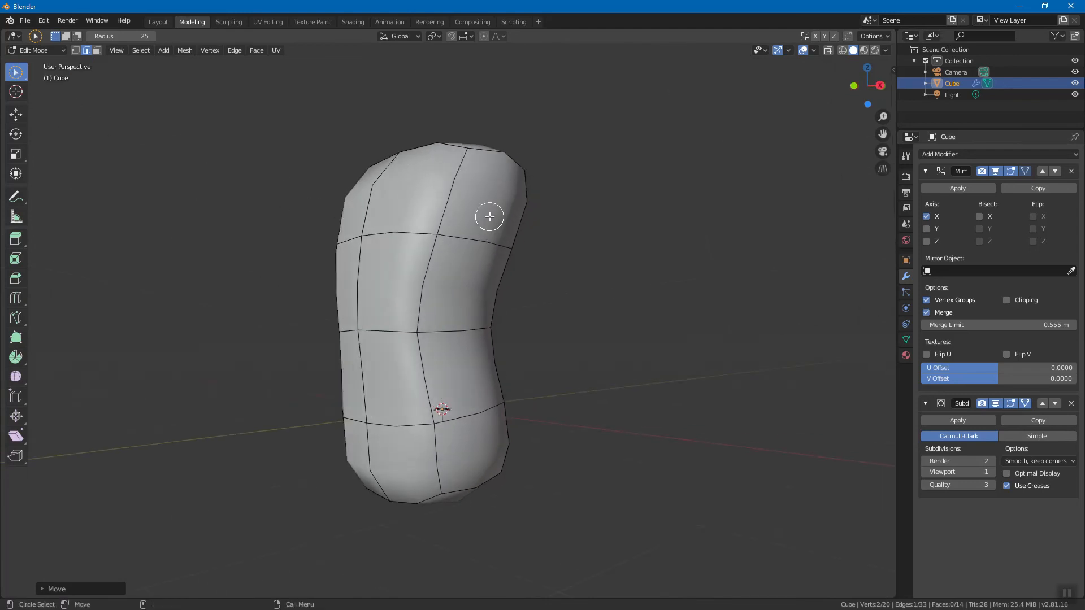
{"action": "key", "text": "3"}
{"action": "mouse_move", "coordinate": [491, 201]}
{"action": "left_mouse_down"}
{"action": "mouse_move", "coordinate": [469, 339]}
{"action": "mouse_move", "coordinate": [497, 447]}
{"action": "left_mouse_up"}
{"action": "mouse_move", "coordinate": [497, 447]}
{"action": "middle_mouse_down"}
{"action": "mouse_move", "coordinate": [574, 426]}
{"action": "mouse_move", "coordinate": [554, 407]}
{"action": "middle_mouse_up"}
Step: Move the selected side faces outward to widen the body, and clear the selection
{"action": "key", "text": "shift+space"}
{"action": "key", "text": "g"}
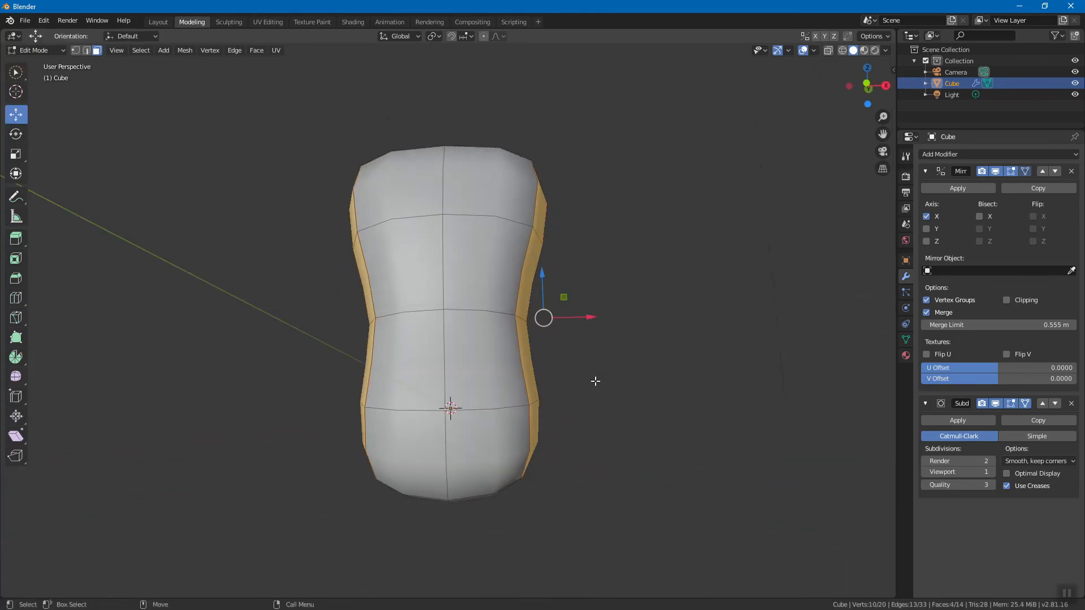
{"action": "key", "text": "g"}
{"action": "left_click", "coordinate": [633, 397]}
{"action": "mouse_move", "coordinate": [686, 388]}
{"action": "middle_mouse_down"}
{"action": "mouse_move", "coordinate": [567, 392]}
{"action": "mouse_move", "coordinate": [690, 383]}
{"action": "mouse_move", "coordinate": [676, 395]}
{"action": "middle_mouse_up"}
{"action": "key", "text": "alt+a"}
{"action": "middle_click_drag", "start_coordinate": [632, 354], "coordinate": [583, 262]}
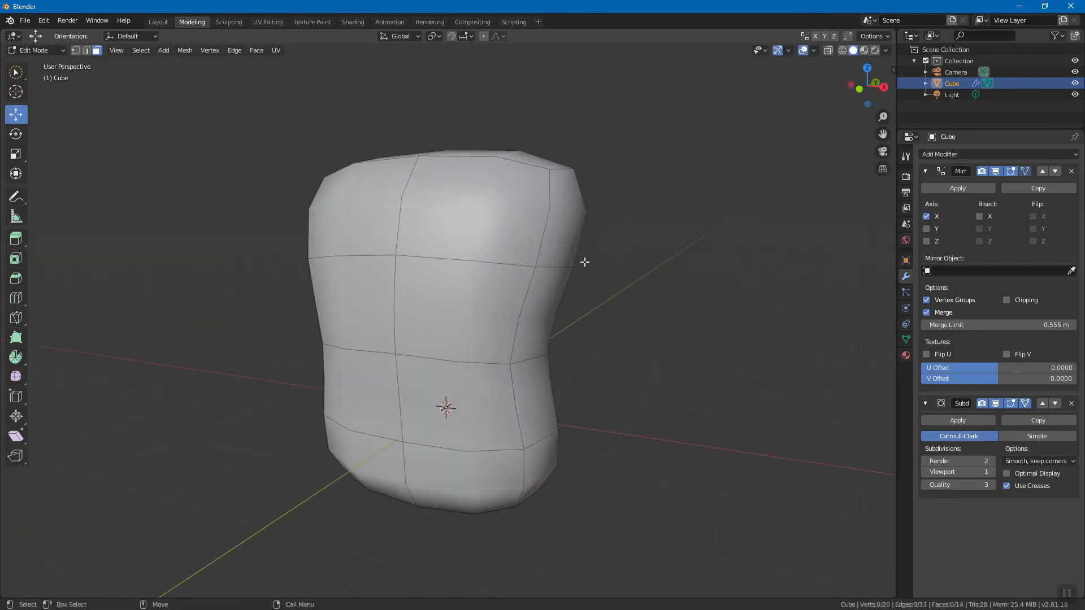
Step: Extrude the upper side face along its normal by about 0.5 m to start the arm
{"action": "left_click", "coordinate": [570, 219]}
{"action": "middle_click_drag", "start_coordinate": [570, 220], "coordinate": [521, 287]}
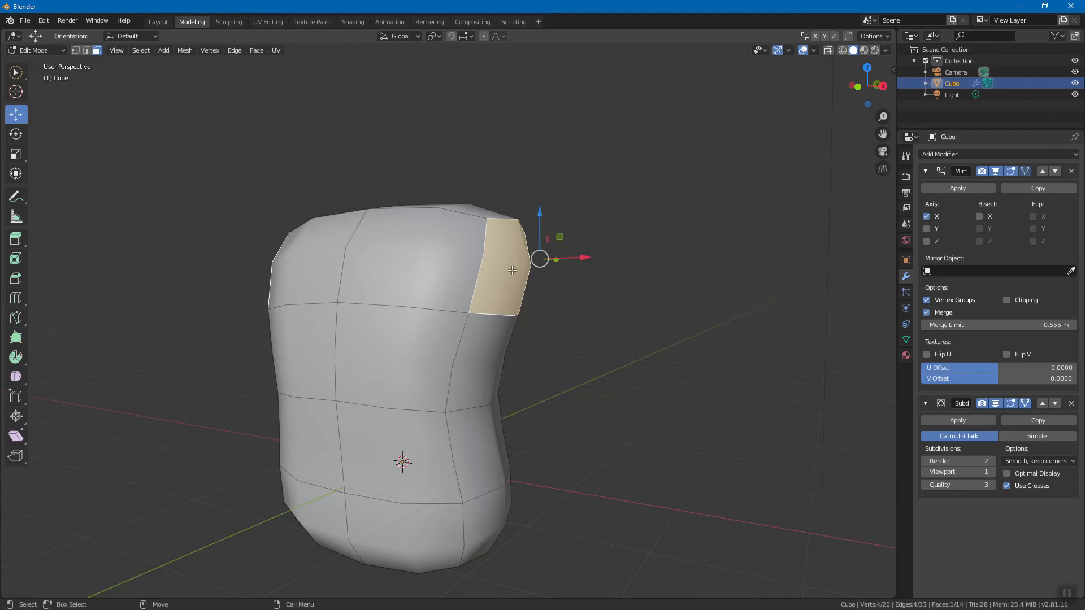
{"action": "right_click", "coordinate": [512, 270]}
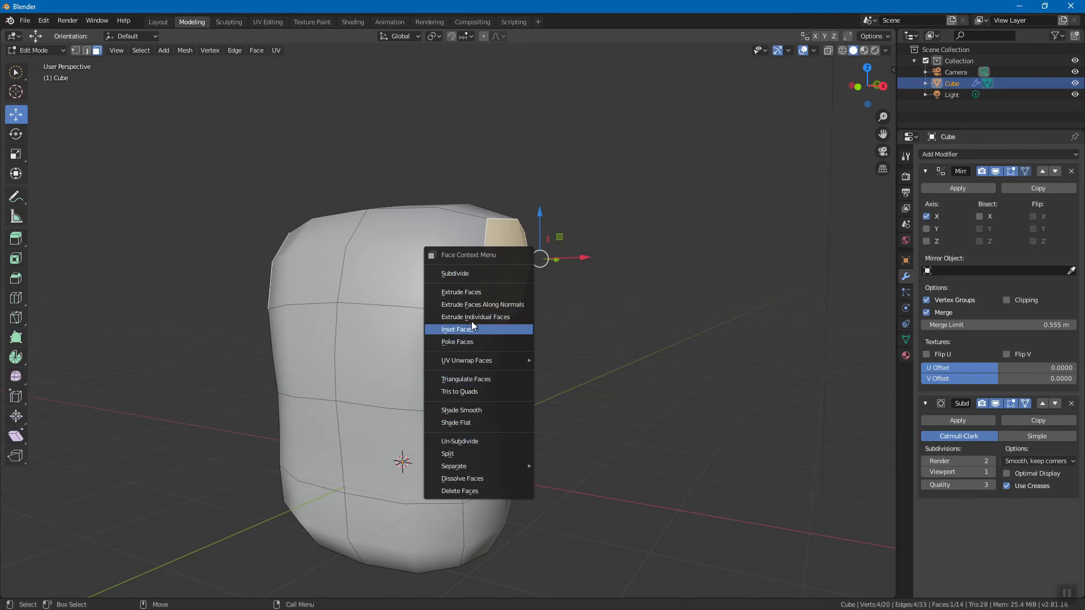
{"action": "left_click", "coordinate": [477, 304]}
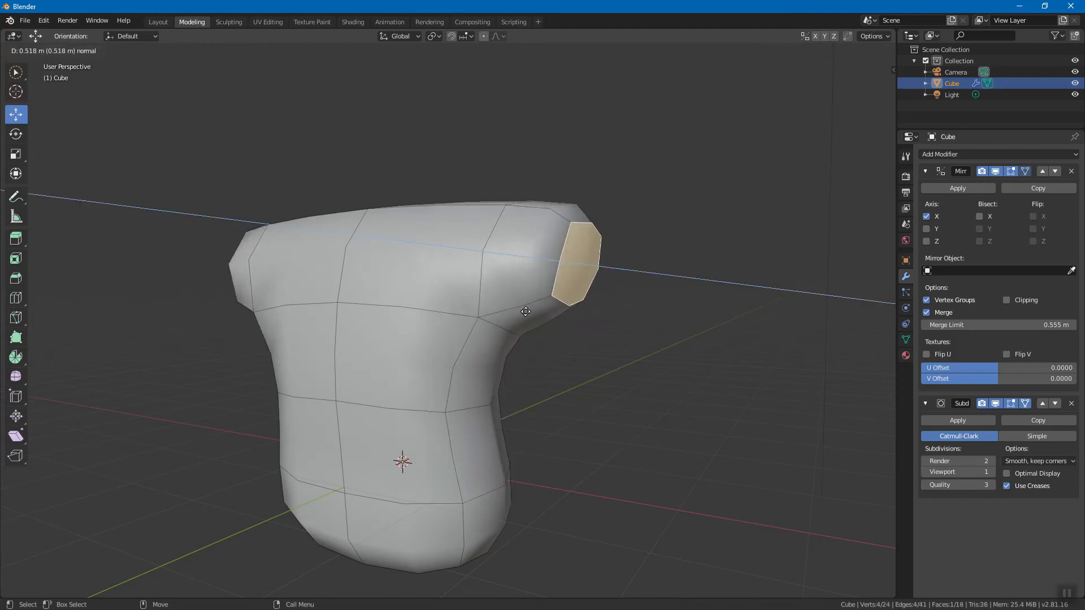
{"action": "left_click", "coordinate": [533, 318]}
{"action": "mouse_move", "coordinate": [578, 352]}
{"action": "middle_mouse_down"}
{"action": "mouse_move", "coordinate": [644, 349]}
{"action": "mouse_move", "coordinate": [574, 348]}
{"action": "middle_mouse_up"}
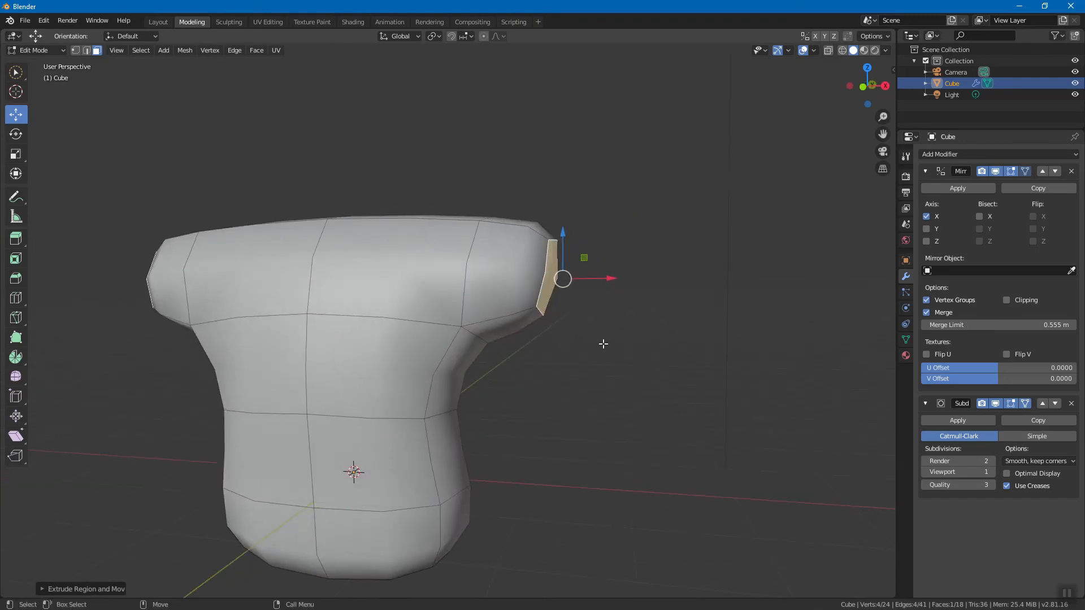
Step: Move the arm's end face mostly downward by about 0.46 m, and rotate it to point lower
{"action": "key", "text": "g"}
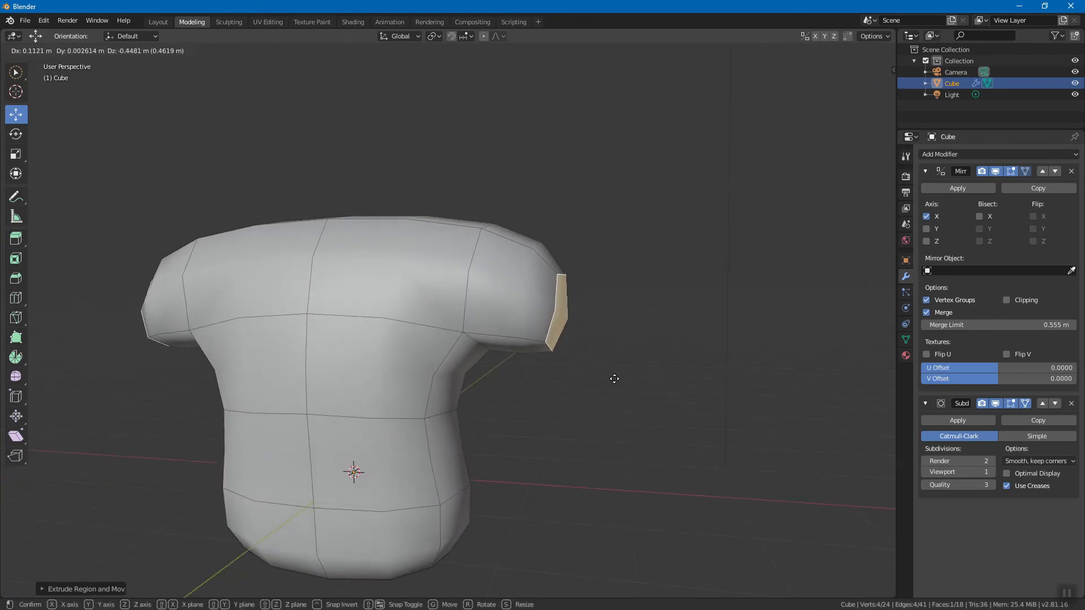
{"action": "left_click", "coordinate": [628, 376]}
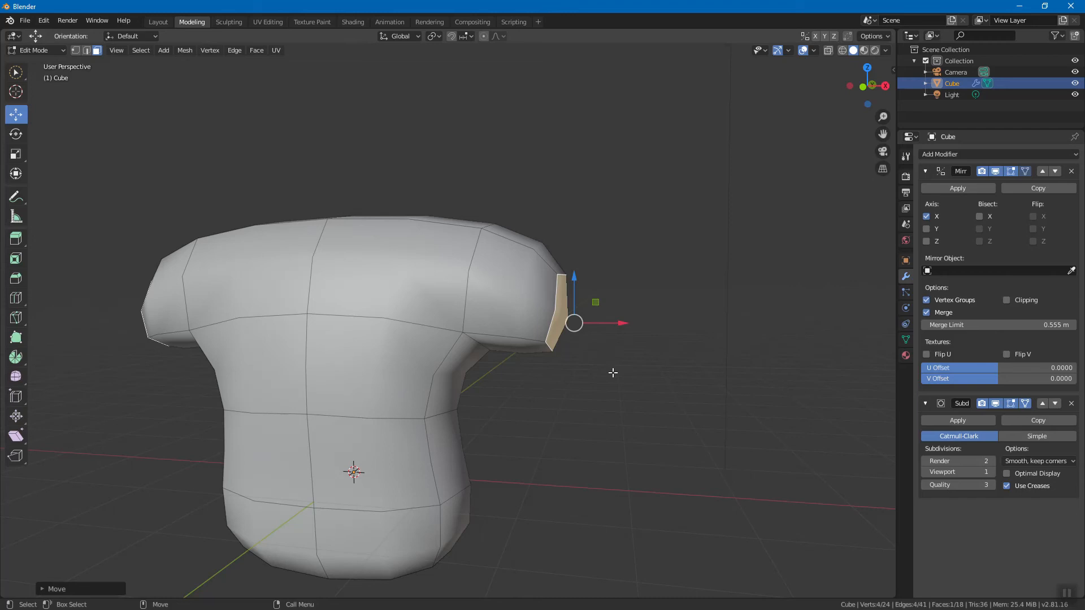
{"action": "key", "text": "shift+space"}
{"action": "key", "text": "r"}
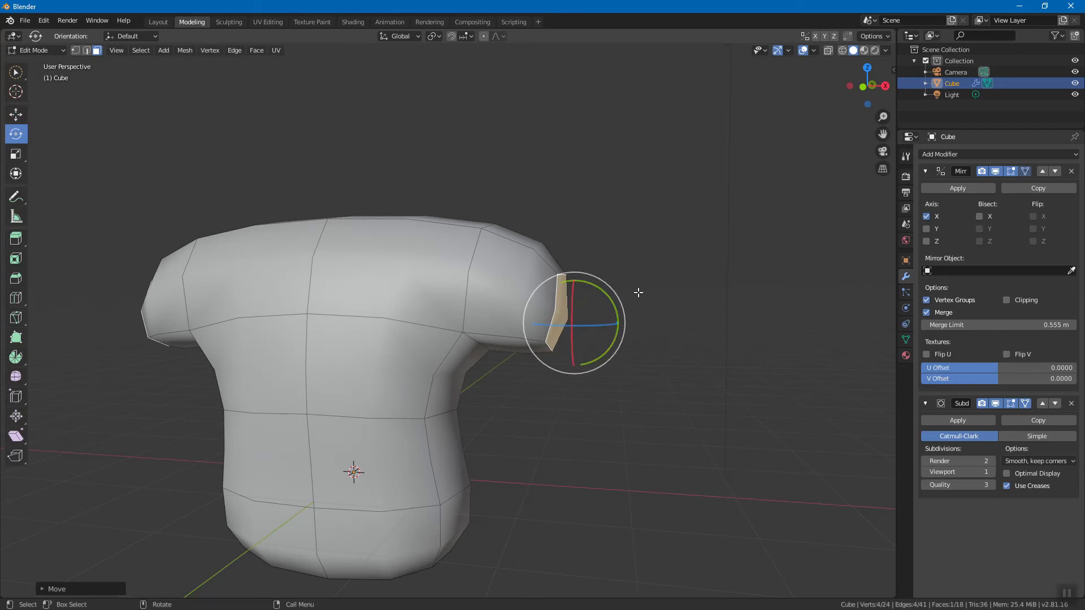
{"action": "key", "text": "r"}
{"action": "left_click", "coordinate": [655, 320]}
{"action": "middle_click_drag", "start_coordinate": [636, 255], "coordinate": [550, 296]}
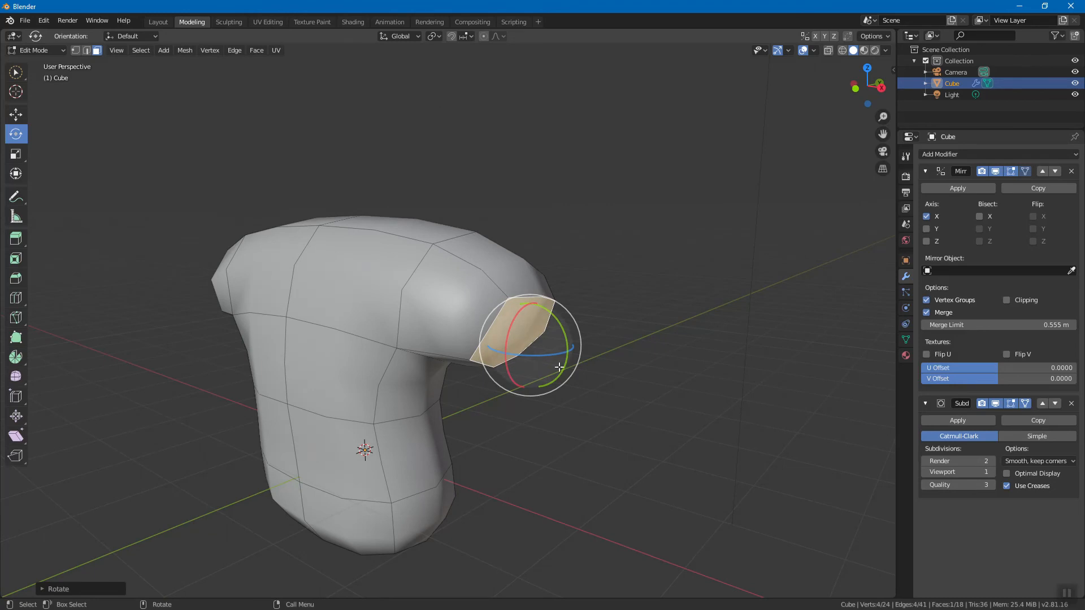
{"action": "middle_click_drag", "start_coordinate": [526, 396], "coordinate": [593, 305]}
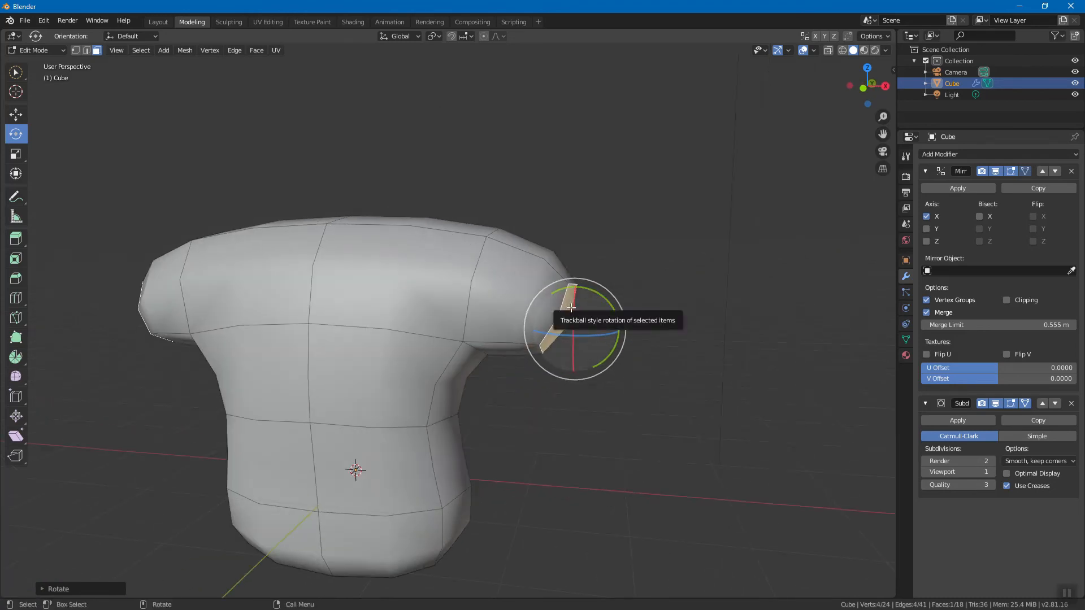
Step: Tilt the arm's end face further downward and adjust its position
{"action": "middle_click_drag", "start_coordinate": [679, 364], "coordinate": [668, 326]}
{"action": "mouse_move", "coordinate": [661, 314]}
{"action": "left_mouse_down"}
{"action": "mouse_move", "coordinate": [666, 338]}
{"action": "mouse_move", "coordinate": [664, 325]}
{"action": "left_mouse_up"}
{"action": "key", "text": "g"}
{"action": "left_click", "coordinate": [663, 314]}
{"action": "key", "text": "w"}
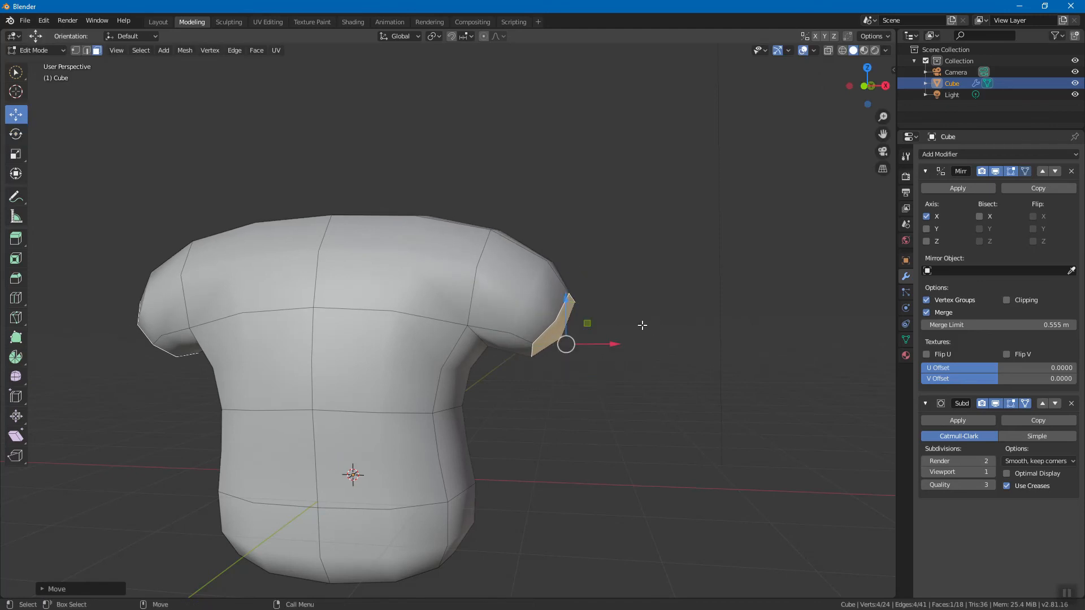
Step: Extrude the arm's end face along its normal to form the forearm
{"action": "right_click", "coordinate": [648, 322]}
{"action": "left_click", "coordinate": [648, 321]}
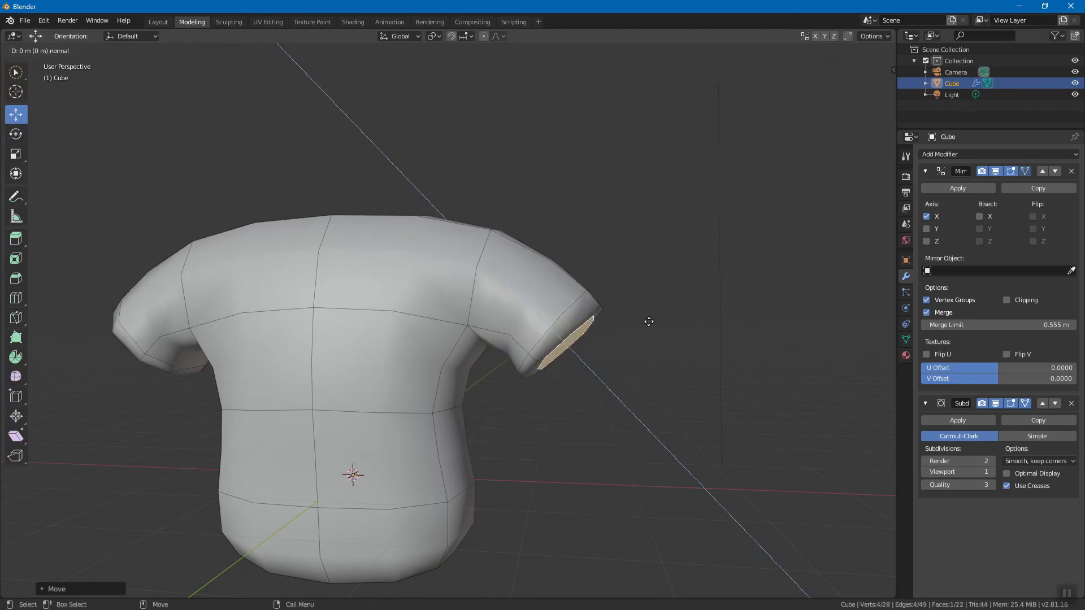
{"action": "left_click", "coordinate": [734, 477]}
{"action": "middle_click_drag", "start_coordinate": [734, 477], "coordinate": [732, 357]}
Step: Move the forearm's end face inward and down by about 0.62 m, and rotate it to face the ground
{"action": "key", "text": "g"}
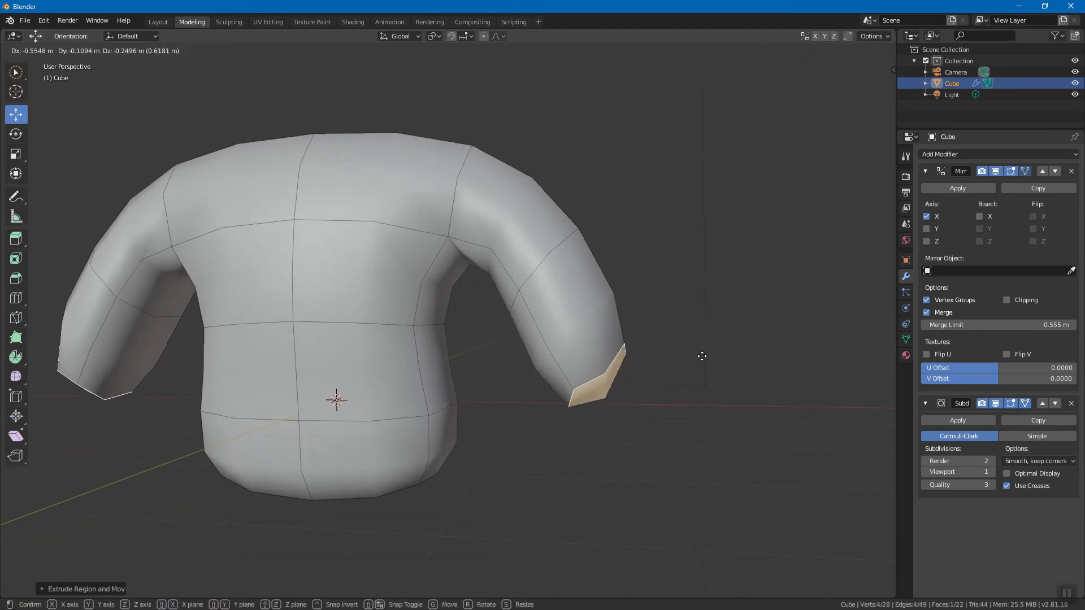
{"action": "left_click", "coordinate": [702, 359]}
{"action": "key", "text": "e"}
{"action": "key", "text": "r"}
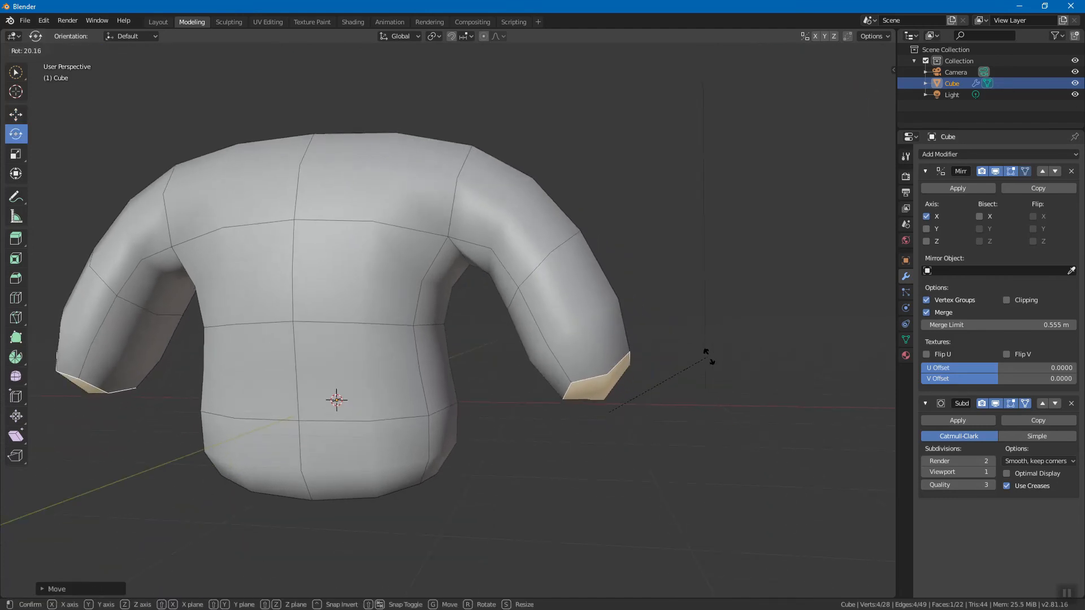
{"action": "left_click", "coordinate": [719, 382]}
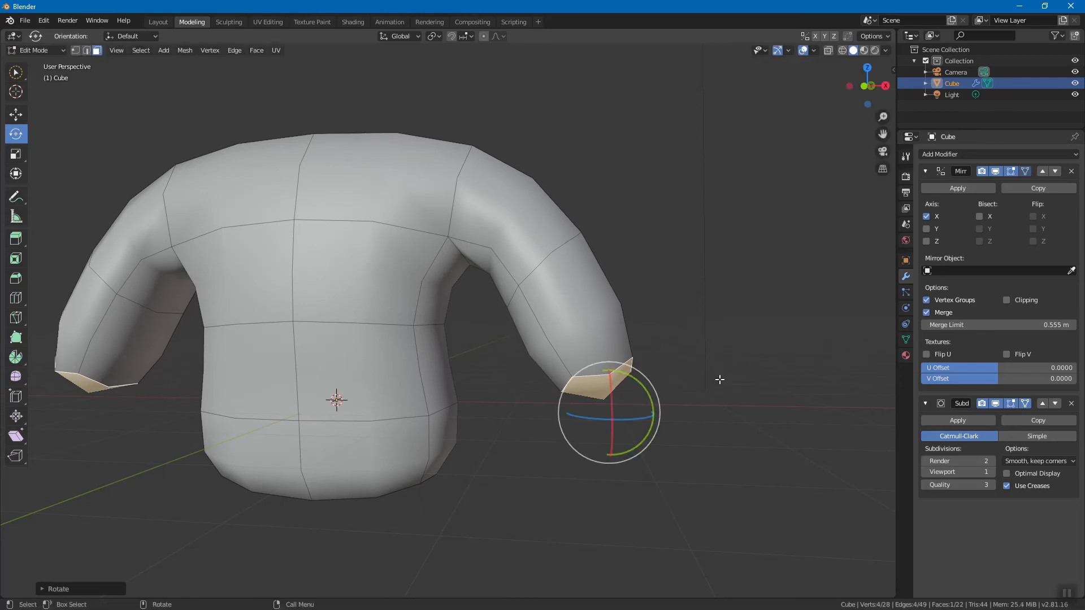
Step: Scale down the forearm's end face to taper the arm, and clear the selection
{"action": "key", "text": "s"}
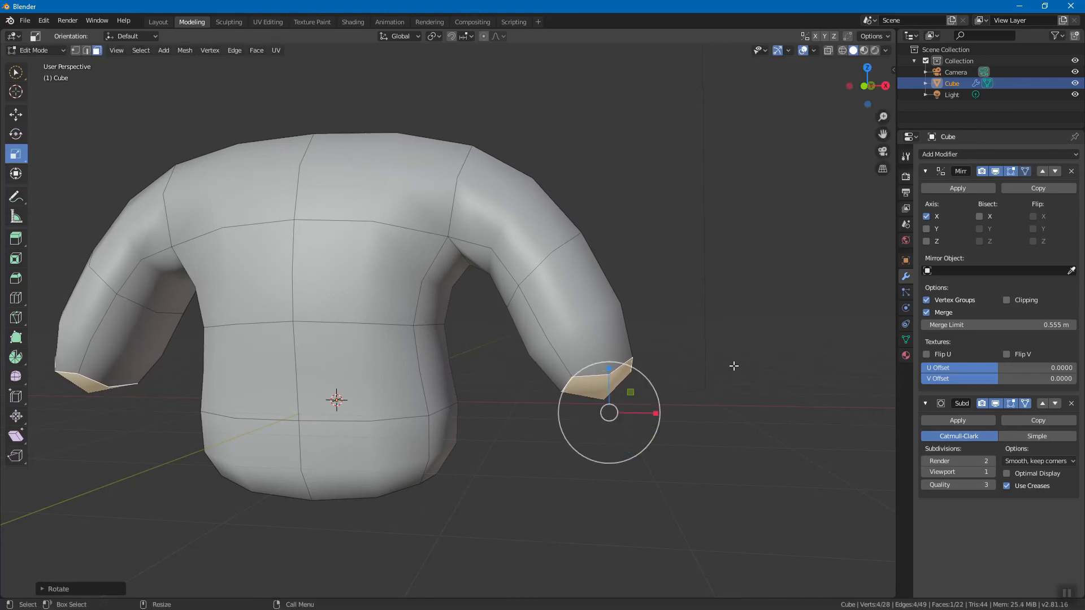
{"action": "key", "text": "s"}
{"action": "left_click", "coordinate": [688, 377]}
{"action": "middle_click_drag", "start_coordinate": [704, 358], "coordinate": [663, 300]}
{"action": "key", "text": "e"}
{"action": "left_click", "coordinate": [666, 299]}
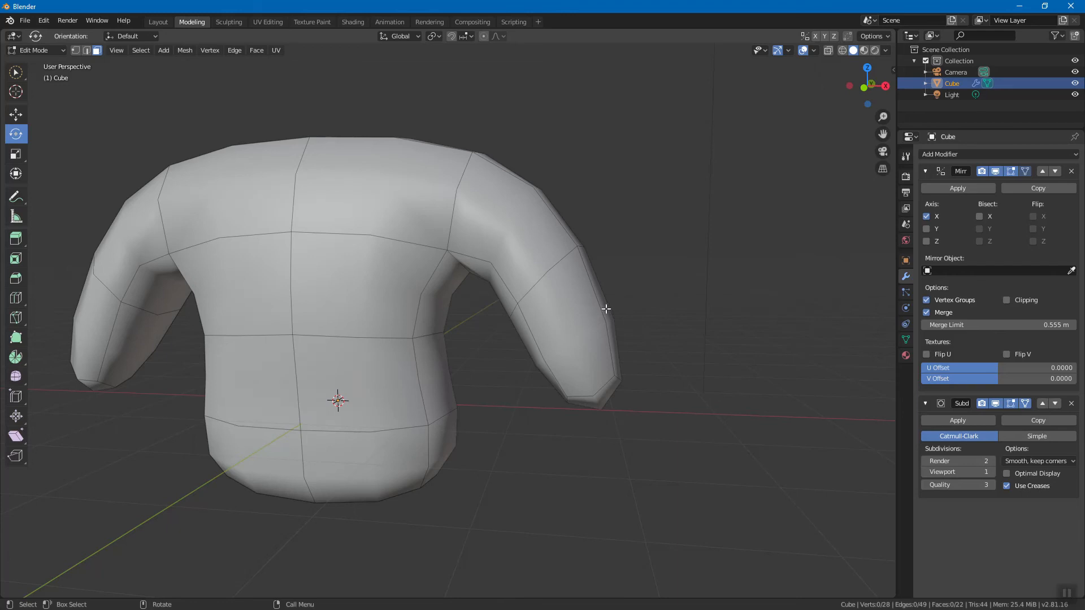
Step: Switch to edge selection, move the edge across the elbow slightly inward, and clear the selection
{"action": "key", "text": "2"}
{"action": "left_click", "coordinate": [550, 268]}
{"action": "key", "text": "w"}
{"action": "middle_click_drag", "start_coordinate": [661, 269], "coordinate": [652, 277]}
{"action": "left_click", "coordinate": [664, 270]}
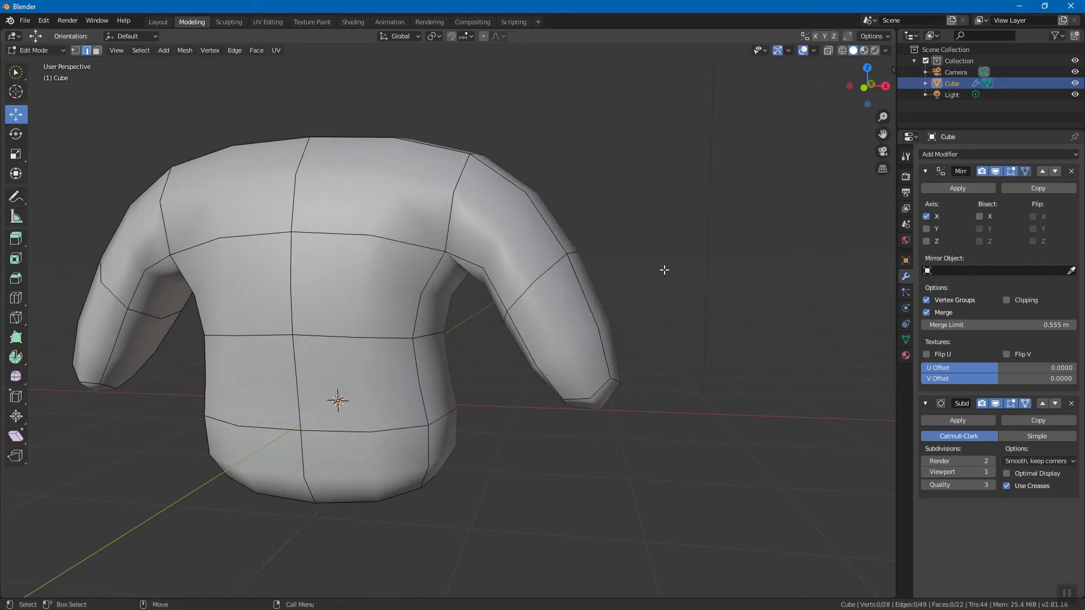
Step: Switch to the Tweak tool and reposition edges around the arms and torso to refine their shape
{"action": "left_click", "coordinate": [24, 75]}
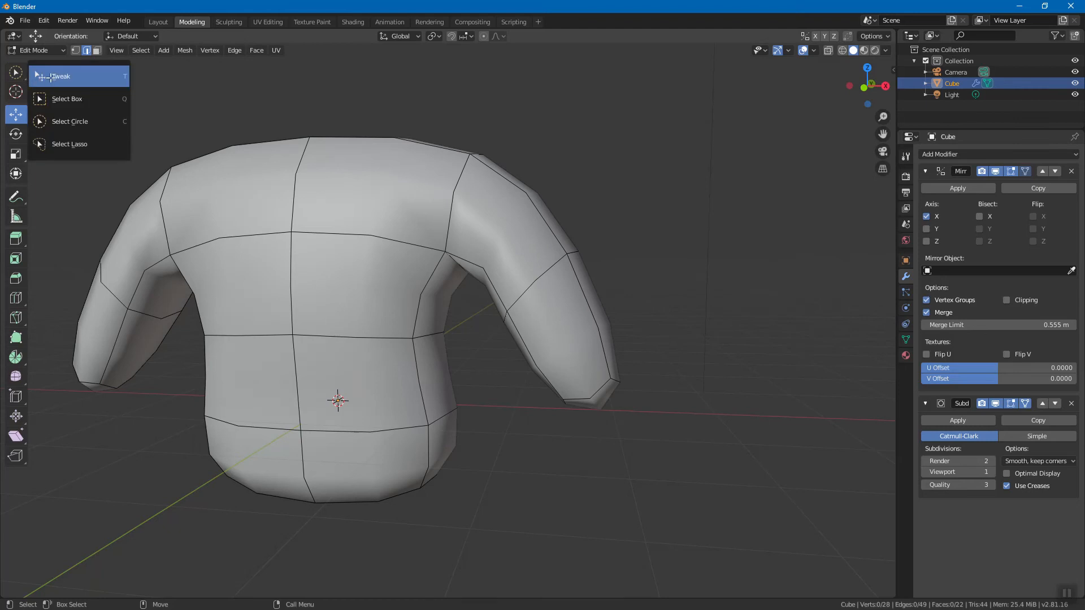
{"action": "left_click", "coordinate": [51, 77]}
{"action": "middle_click_drag", "start_coordinate": [443, 314], "coordinate": [508, 310]}
{"action": "left_click_drag", "start_coordinate": [517, 304], "coordinate": [546, 257]}
{"action": "middle_click_drag", "start_coordinate": [537, 269], "coordinate": [450, 297]}
{"action": "left_click_drag", "start_coordinate": [343, 324], "coordinate": [404, 321]}
{"action": "middle_click_drag", "start_coordinate": [472, 308], "coordinate": [420, 300]}
{"action": "mouse_move", "coordinate": [421, 301]}
{"action": "left_mouse_down"}
{"action": "mouse_move", "coordinate": [391, 292]}
{"action": "mouse_move", "coordinate": [403, 311]}
{"action": "left_mouse_up"}
{"action": "middle_click_drag", "start_coordinate": [319, 299], "coordinate": [343, 298]}
{"action": "left_click_drag", "start_coordinate": [340, 295], "coordinate": [345, 294]}
{"action": "middle_click_drag", "start_coordinate": [362, 297], "coordinate": [442, 207]}
{"action": "left_click_drag", "start_coordinate": [454, 216], "coordinate": [469, 228]}
{"action": "left_click_drag", "start_coordinate": [492, 189], "coordinate": [503, 193]}
Step: Switch to face selection and shift a face of the arm slightly inward and down
{"action": "key", "text": "3"}
{"action": "left_click", "coordinate": [504, 202]}
{"action": "middle_click_drag", "start_coordinate": [505, 202], "coordinate": [571, 308]}
{"action": "left_click", "coordinate": [581, 300]}
{"action": "middle_click_drag", "start_coordinate": [643, 307], "coordinate": [622, 308]}
{"action": "left_click_drag", "start_coordinate": [587, 303], "coordinate": [577, 314]}
Step: Extrude the arm's end face downward to lengthen the arm
{"action": "middle_click_drag", "start_coordinate": [580, 315], "coordinate": [576, 406]}
{"action": "left_click", "coordinate": [572, 395]}
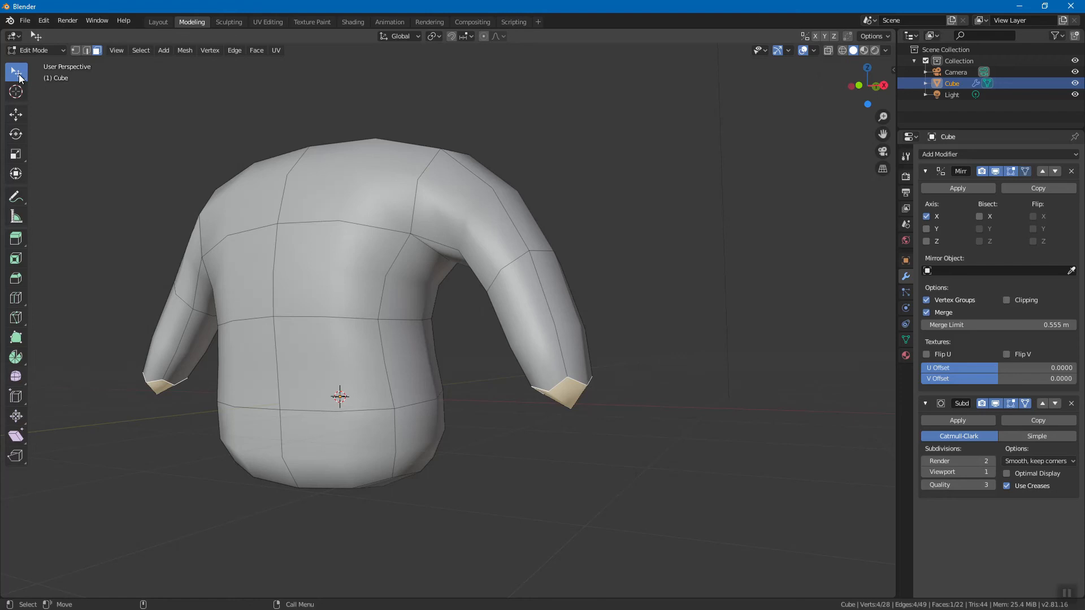
{"action": "right_click", "coordinate": [615, 319]}
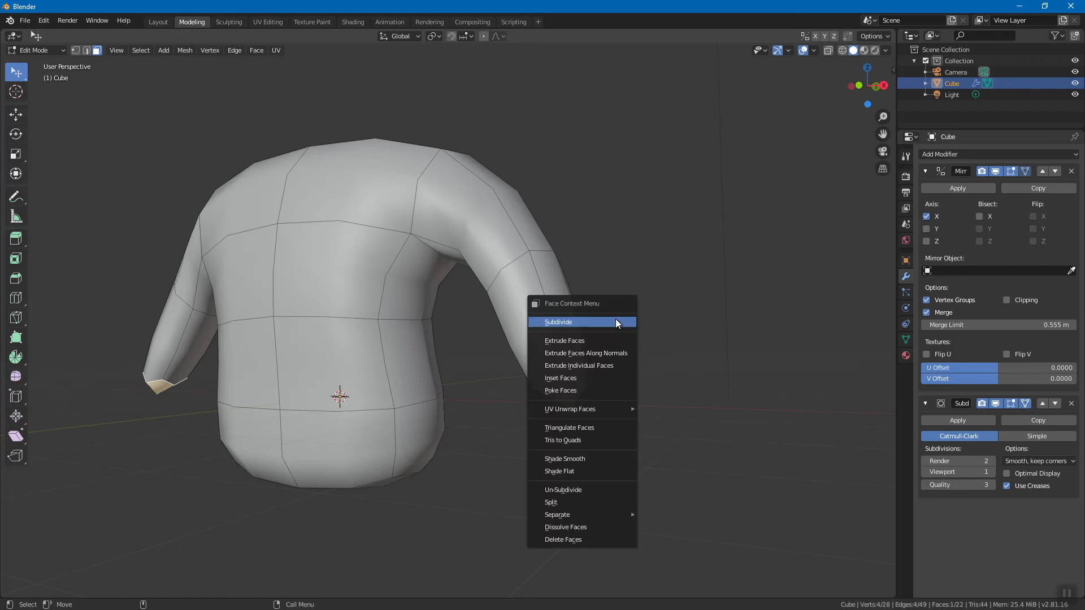
{"action": "left_click", "coordinate": [615, 340]}
{"action": "left_click", "coordinate": [651, 505]}
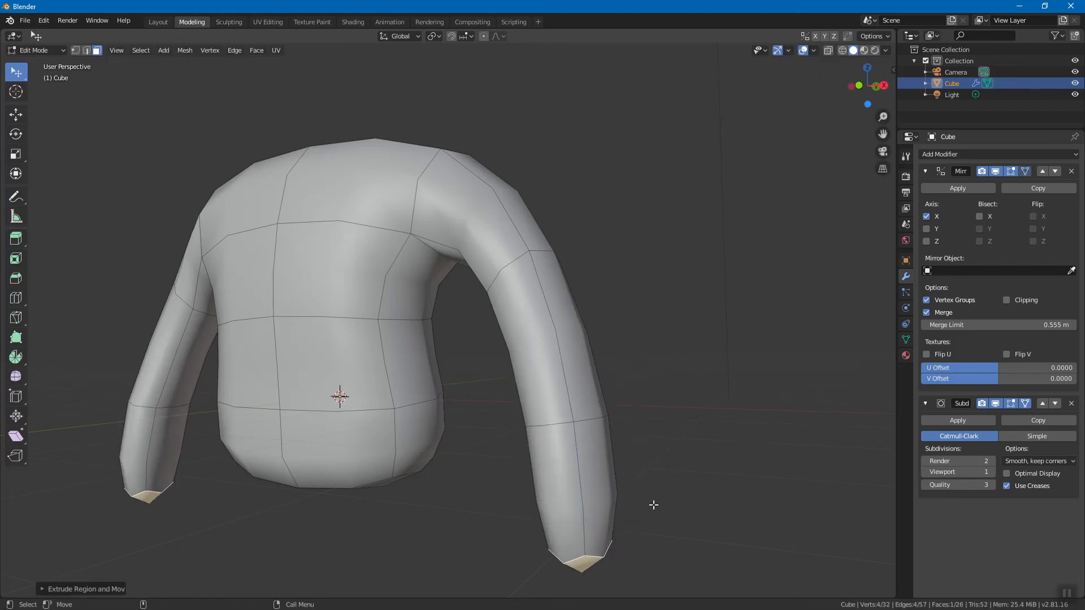
Step: Move the arm's new end face slightly and rotate it by about 24°
{"action": "middle_click_drag", "start_coordinate": [673, 489], "coordinate": [516, 363]}
{"action": "key", "text": "g"}
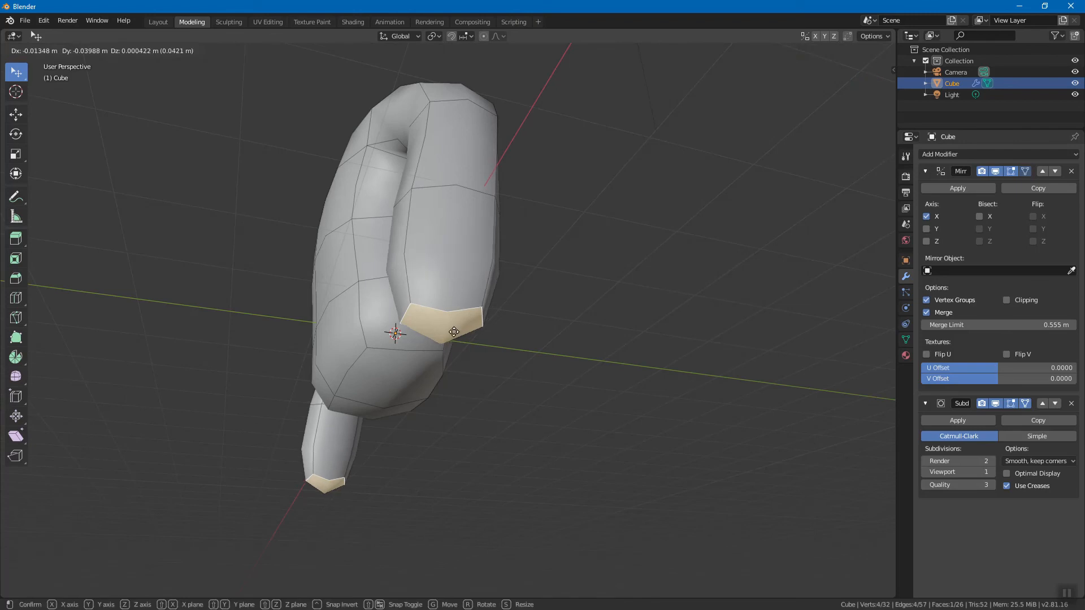
{"action": "left_click", "coordinate": [432, 329]}
{"action": "key", "text": "shift+space"}
{"action": "key", "text": "r"}
{"action": "middle_click_drag", "start_coordinate": [564, 320], "coordinate": [516, 335]}
{"action": "key", "text": "r"}
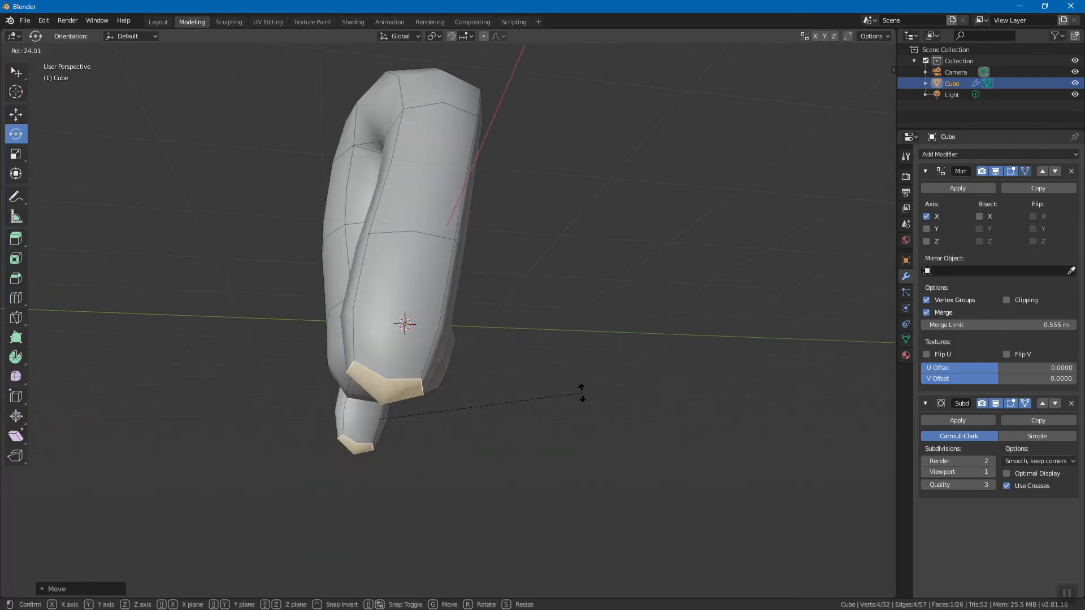
{"action": "left_click", "coordinate": [581, 390]}
Step: Move the arm's end face once more with the Move tool and clear the selection
{"action": "key", "text": "shift+space"}
{"action": "key", "text": "g"}
{"action": "key", "text": "g"}
{"action": "left_click", "coordinate": [496, 359]}
{"action": "middle_click_drag", "start_coordinate": [497, 360], "coordinate": [712, 328]}
{"action": "left_click", "coordinate": [729, 319]}
Step: Extrude the torso's top face between the shoulders upward to start the neck
{"action": "middle_click_drag", "start_coordinate": [510, 332], "coordinate": [480, 240]}
{"action": "middle_click_drag", "start_coordinate": [439, 170], "coordinate": [432, 247], "text": "shift"}
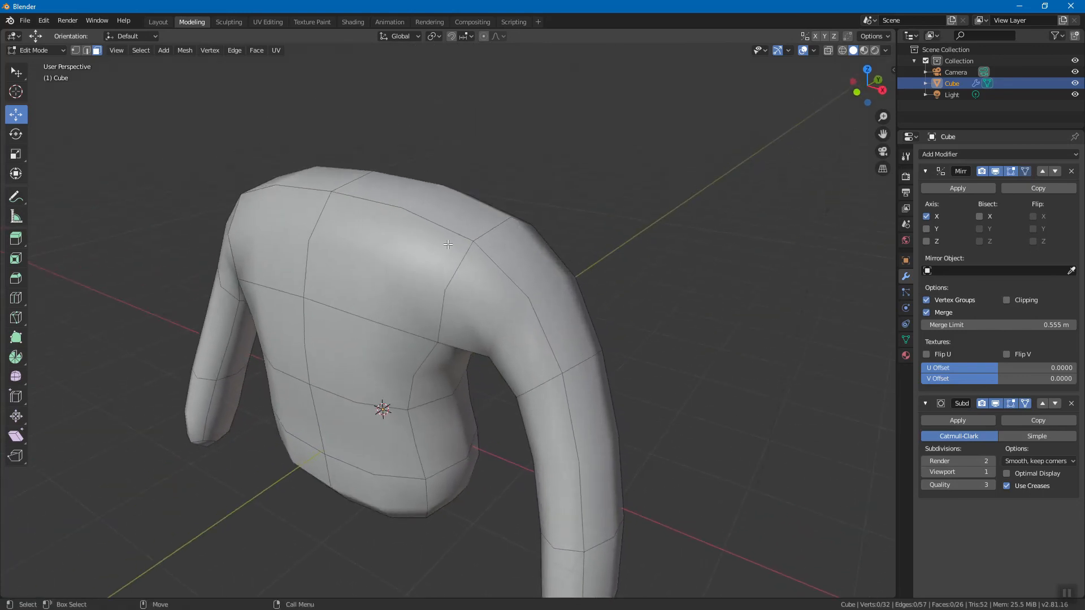
{"action": "left_click", "coordinate": [431, 194]}
{"action": "middle_click_drag", "start_coordinate": [431, 195], "coordinate": [402, 184]}
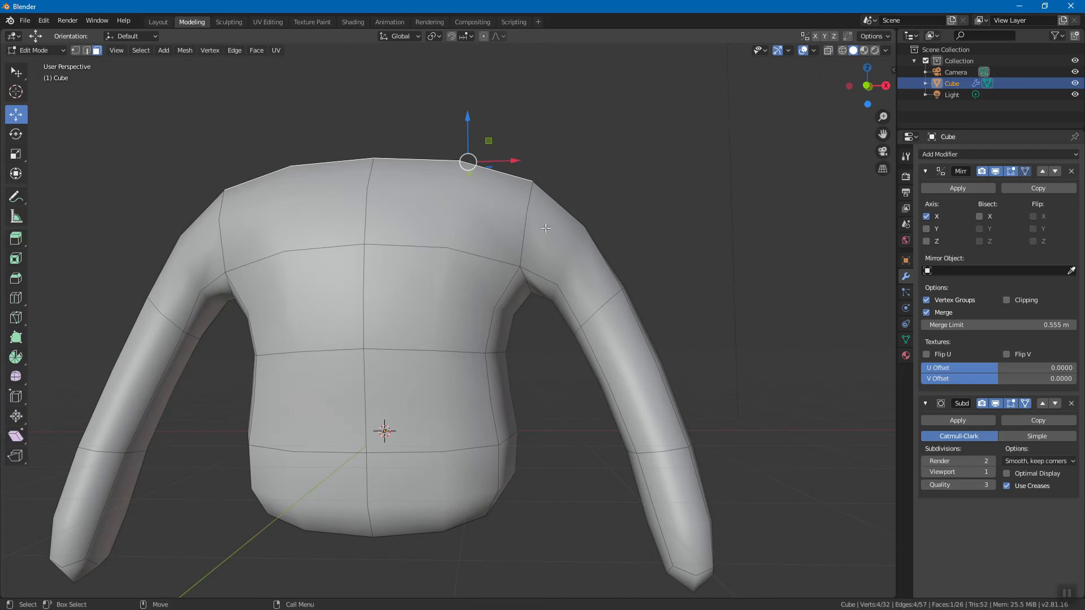
{"action": "middle_click_drag", "start_coordinate": [613, 304], "coordinate": [511, 248]}
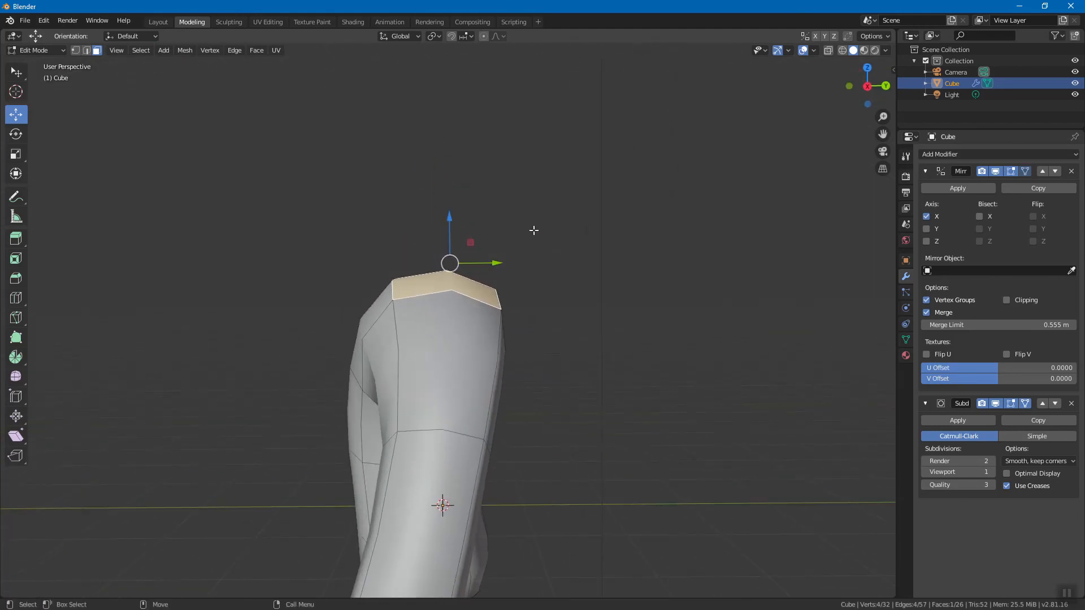
{"action": "right_click", "coordinate": [543, 252]}
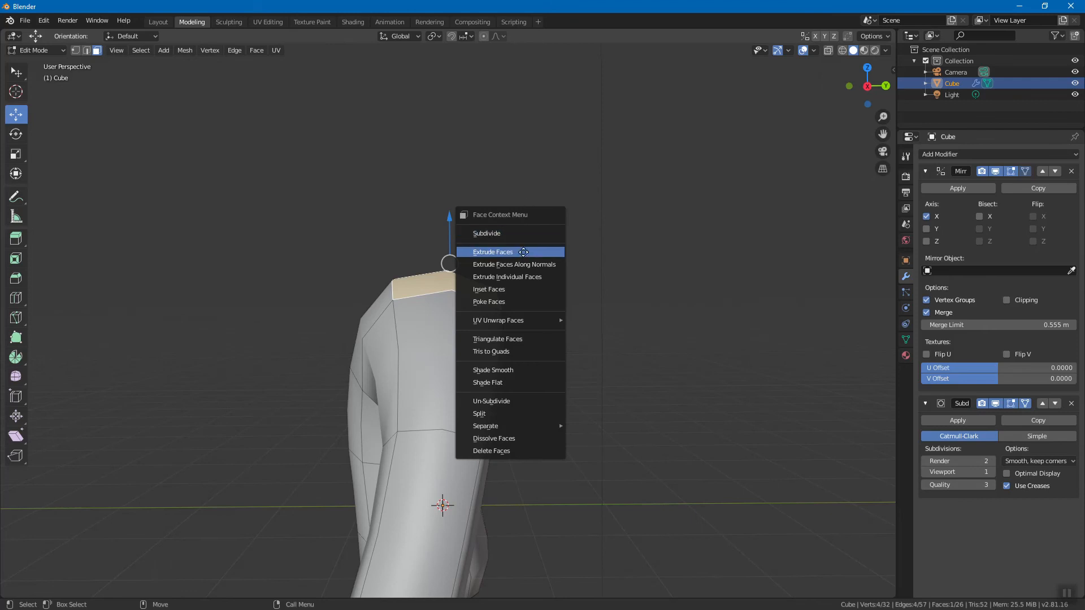
{"action": "left_click", "coordinate": [524, 252]}
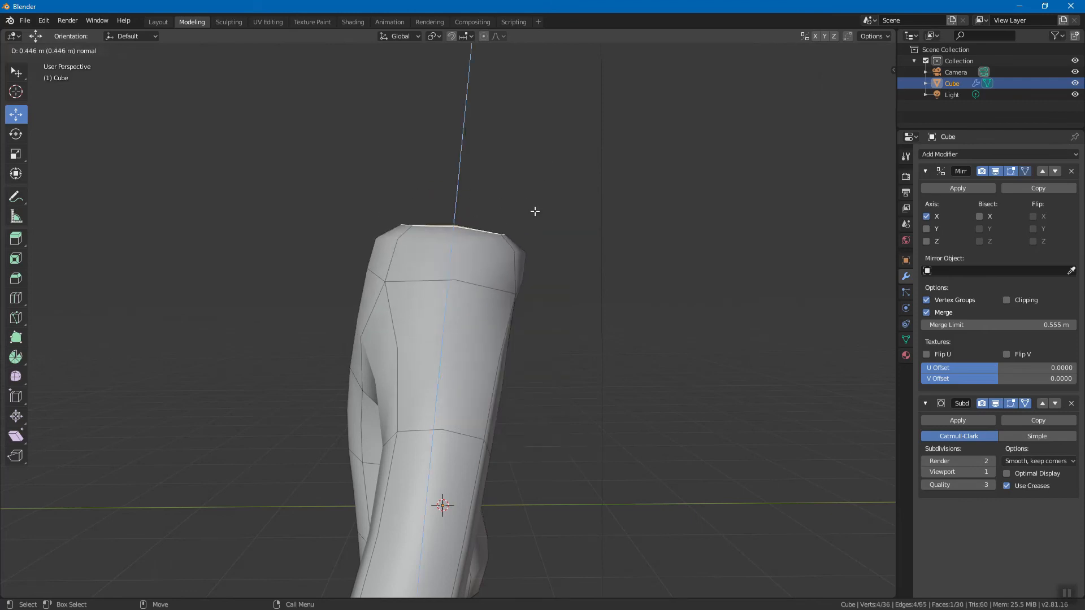
{"action": "left_click", "coordinate": [530, 249]}
Step: Extrude the neck's top face upward again to form the head block
{"action": "mouse_move", "coordinate": [530, 249]}
{"action": "middle_mouse_down"}
{"action": "mouse_move", "coordinate": [663, 296]}
{"action": "mouse_move", "coordinate": [543, 271]}
{"action": "mouse_move", "coordinate": [539, 261]}
{"action": "middle_mouse_up"}
{"action": "right_click", "coordinate": [572, 250]}
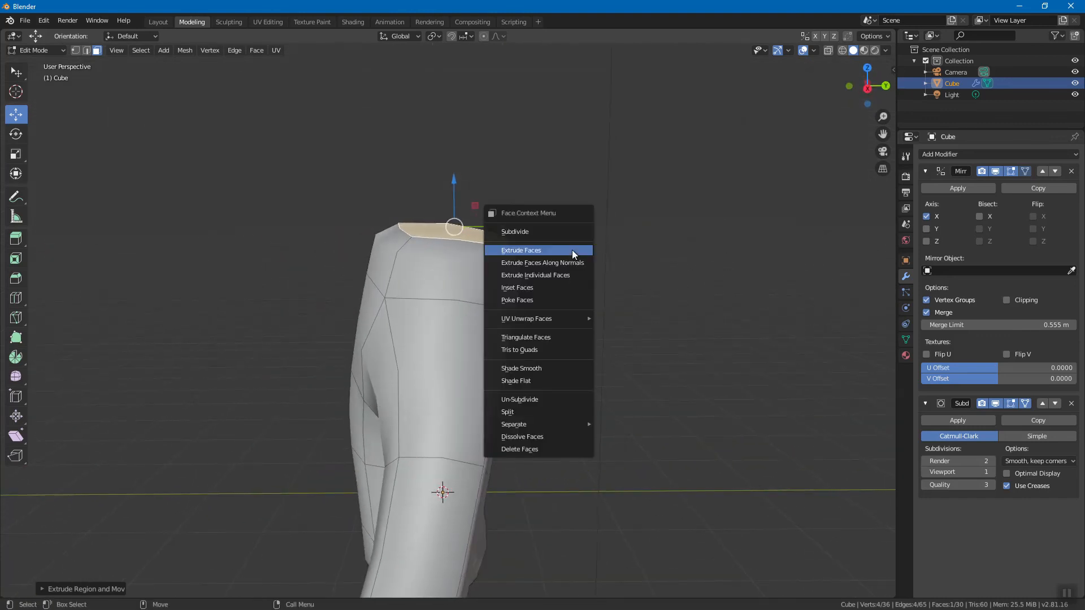
{"action": "left_click", "coordinate": [572, 250]}
{"action": "left_click", "coordinate": [590, 136]}
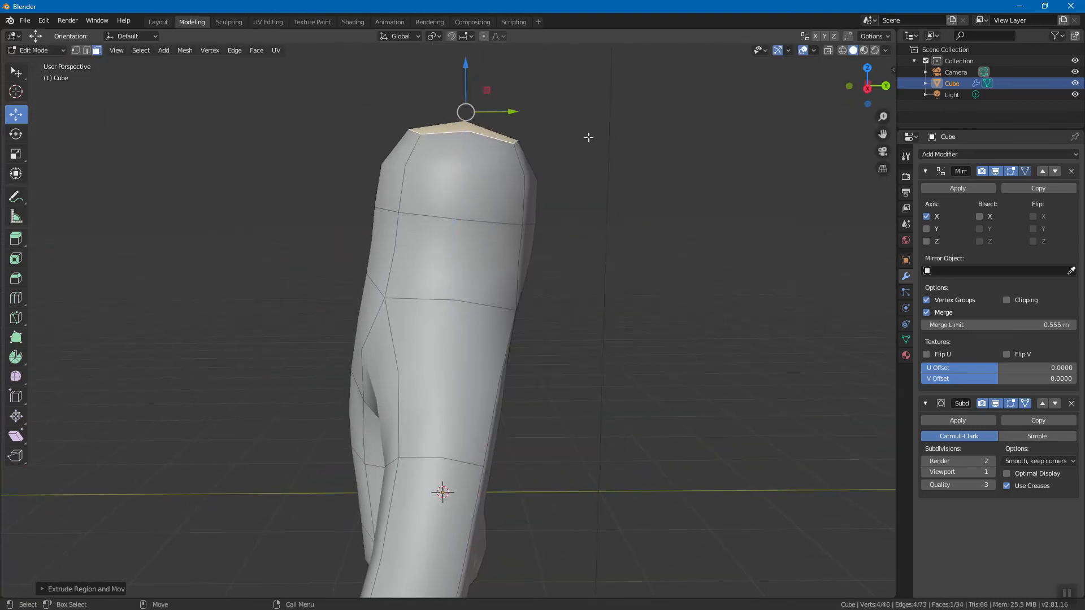
Step: Extrude the head's front face forward along its normal and clear the selection
{"action": "left_click", "coordinate": [394, 176]}
{"action": "middle_click_drag", "start_coordinate": [376, 202], "coordinate": [438, 237]}
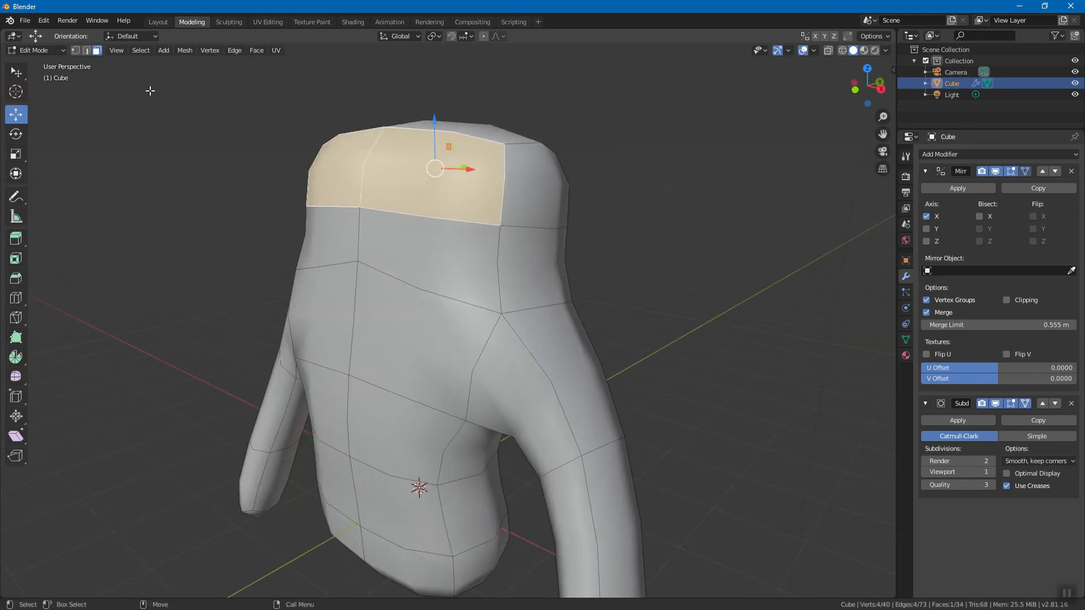
{"action": "right_click", "coordinate": [608, 209]}
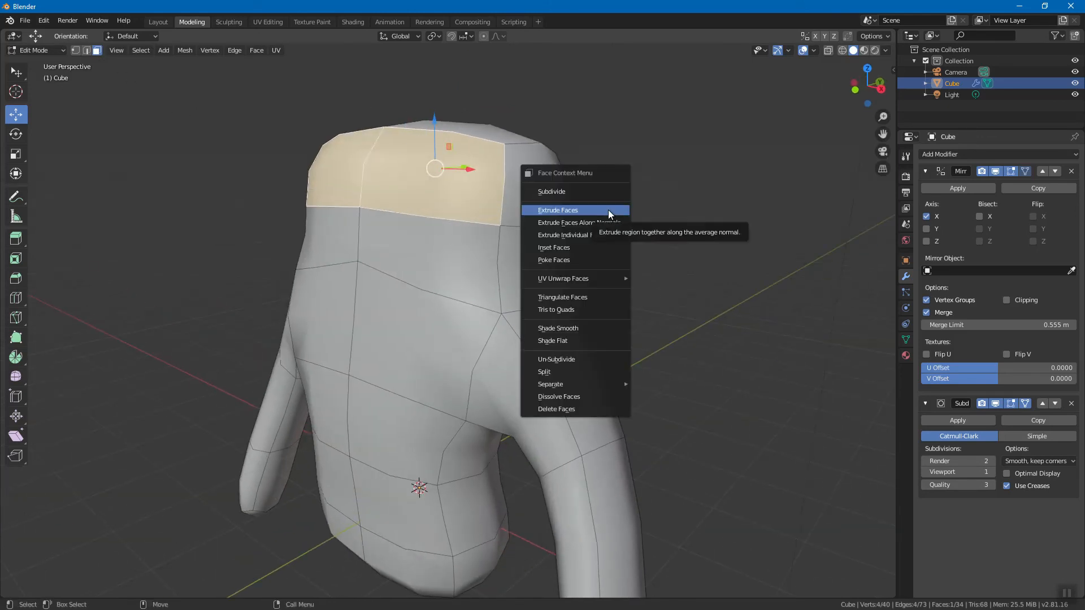
{"action": "left_click", "coordinate": [607, 209]}
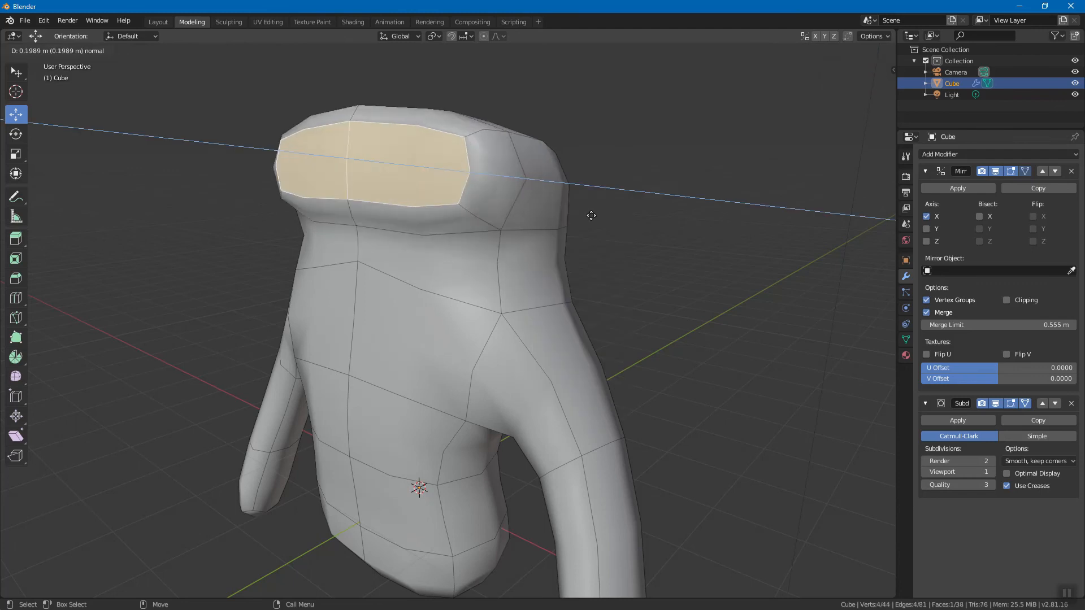
{"action": "left_click", "coordinate": [555, 227]}
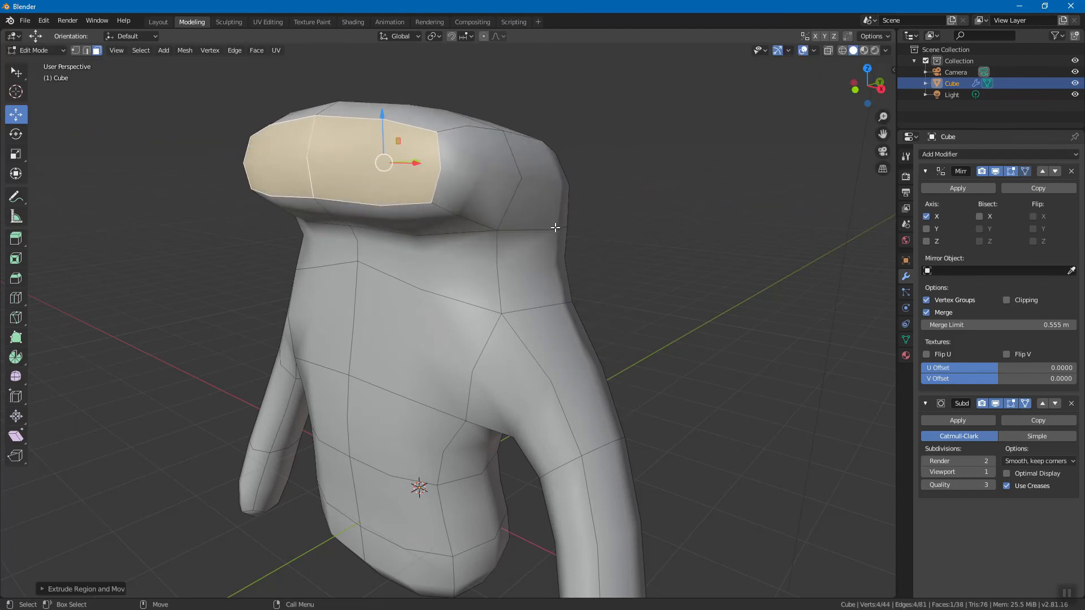
{"action": "middle_click_drag", "start_coordinate": [555, 227], "coordinate": [601, 245]}
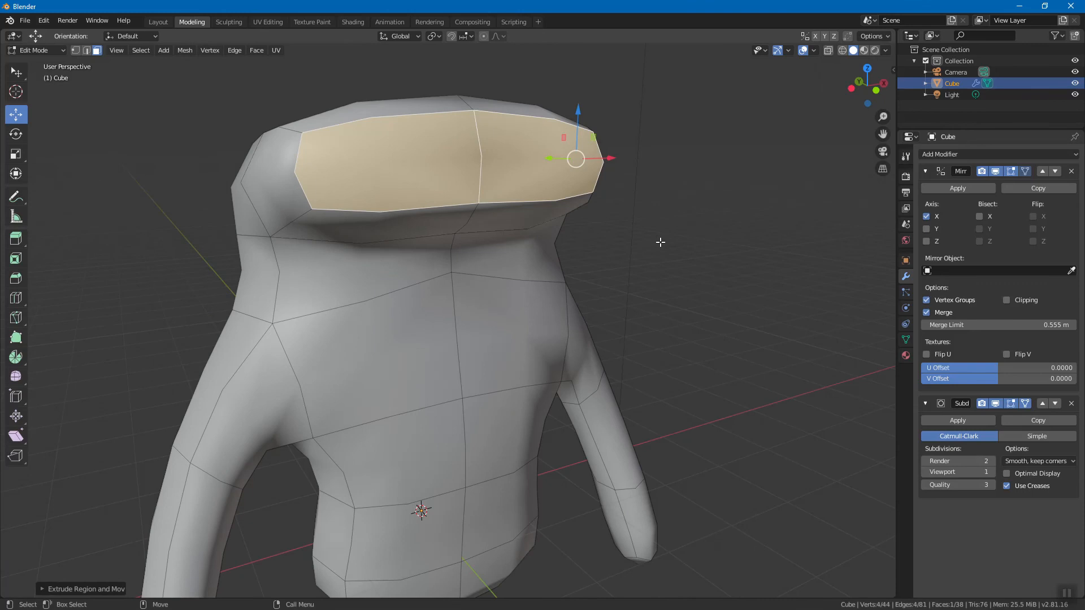
{"action": "left_click", "coordinate": [686, 260]}
Step: Turn off the Mirror modifier's X axis to expose the inner side of the mesh
{"action": "middle_click_drag", "start_coordinate": [574, 262], "coordinate": [484, 153]}
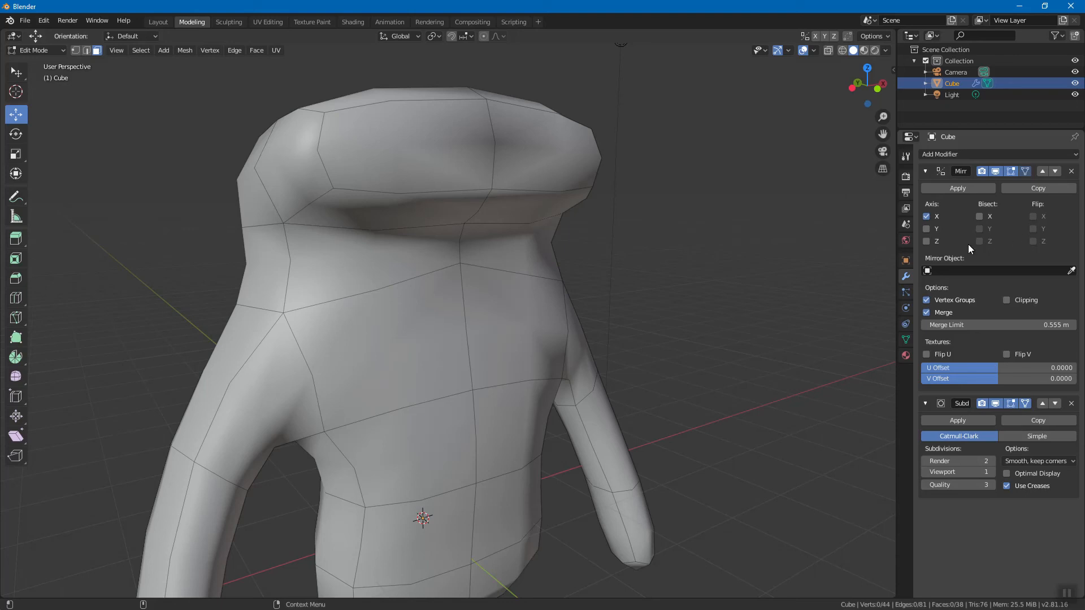
{"action": "left_click", "coordinate": [927, 216]}
{"action": "left_click", "coordinate": [927, 216]}
{"action": "left_click", "coordinate": [927, 217]}
{"action": "left_click", "coordinate": [926, 217]}
{"action": "left_click", "coordinate": [927, 216]}
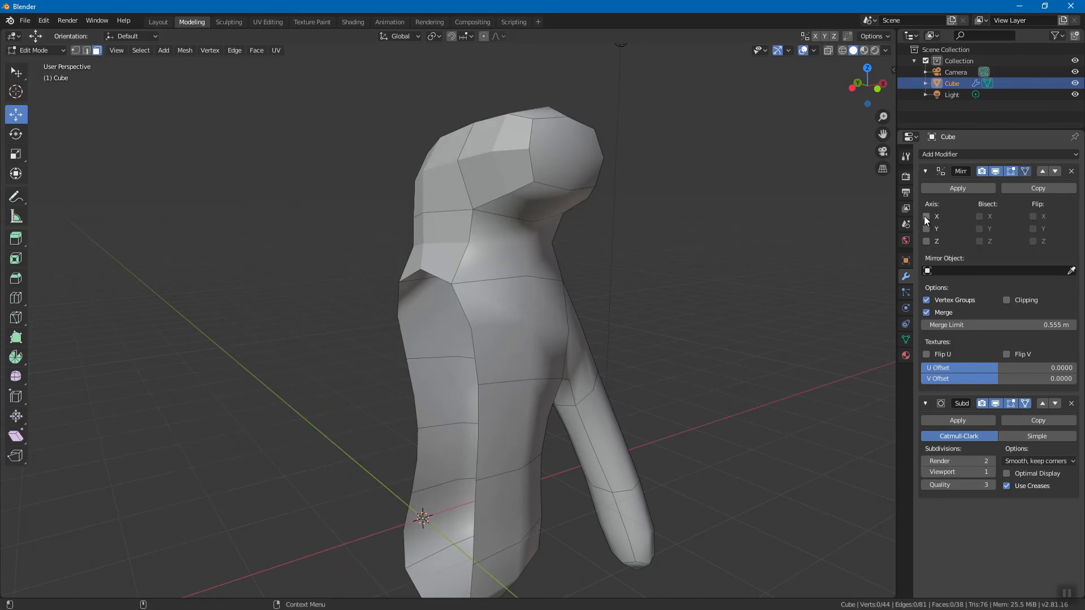
Step: Delete the three inner faces of the neck and head along the mirror seam, and re-enable mirroring on X
{"action": "middle_click_drag", "start_coordinate": [483, 208], "coordinate": [534, 220]}
{"action": "left_click", "coordinate": [546, 171]}
{"action": "left_click", "coordinate": [457, 187], "text": "shift"}
{"action": "left_click", "coordinate": [460, 222], "text": "shift"}
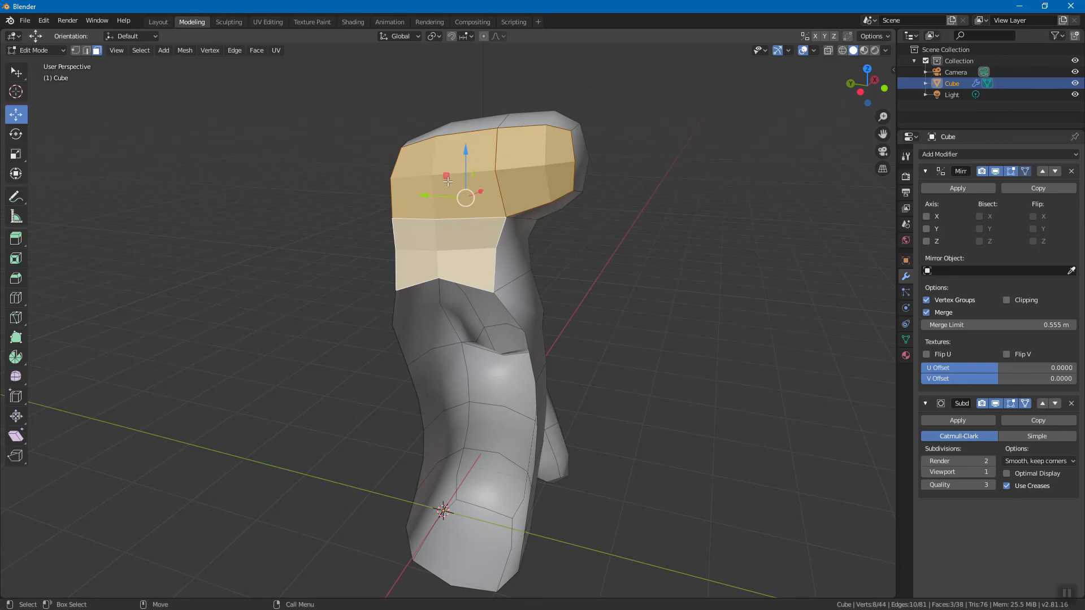
{"action": "key", "text": "x"}
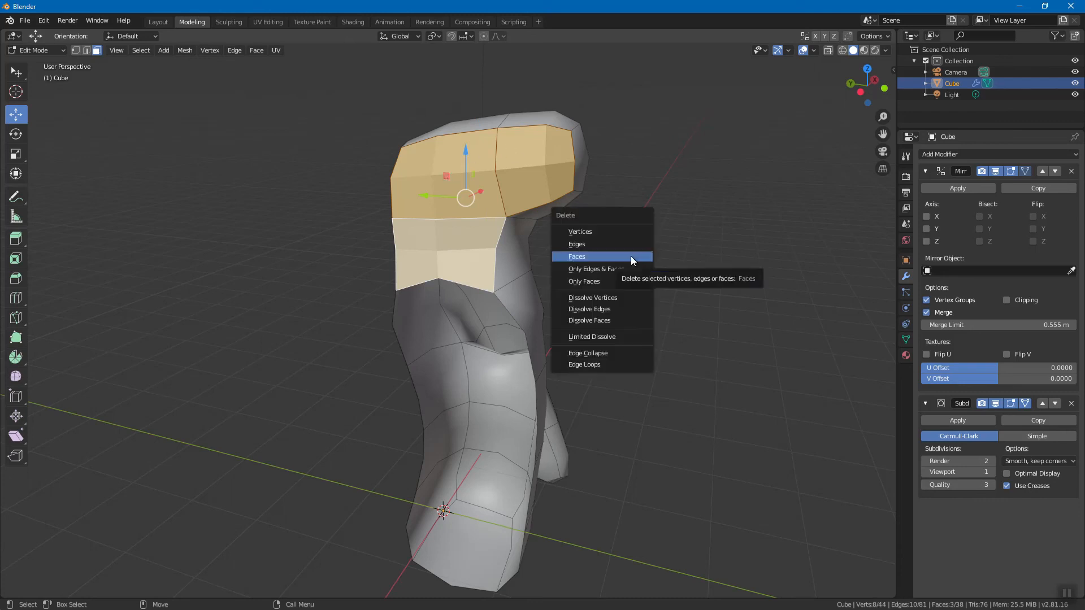
{"action": "left_click", "coordinate": [596, 259]}
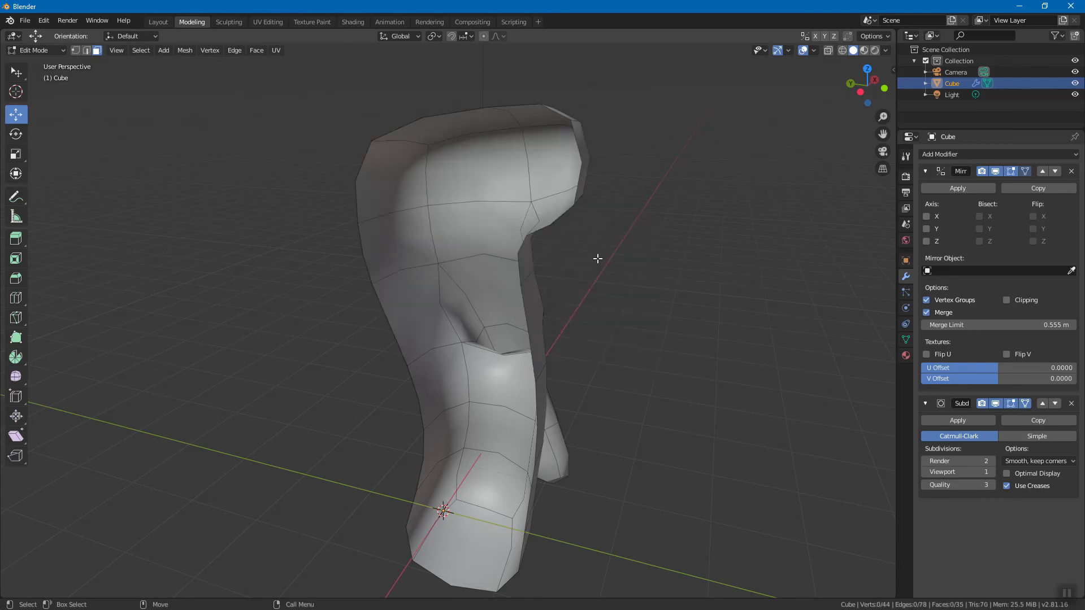
{"action": "left_click", "coordinate": [925, 216]}
Step: Select the two side faces of the head and move them inward to narrow it
{"action": "middle_click_drag", "start_coordinate": [767, 260], "coordinate": [577, 243]}
{"action": "left_click", "coordinate": [507, 197]}
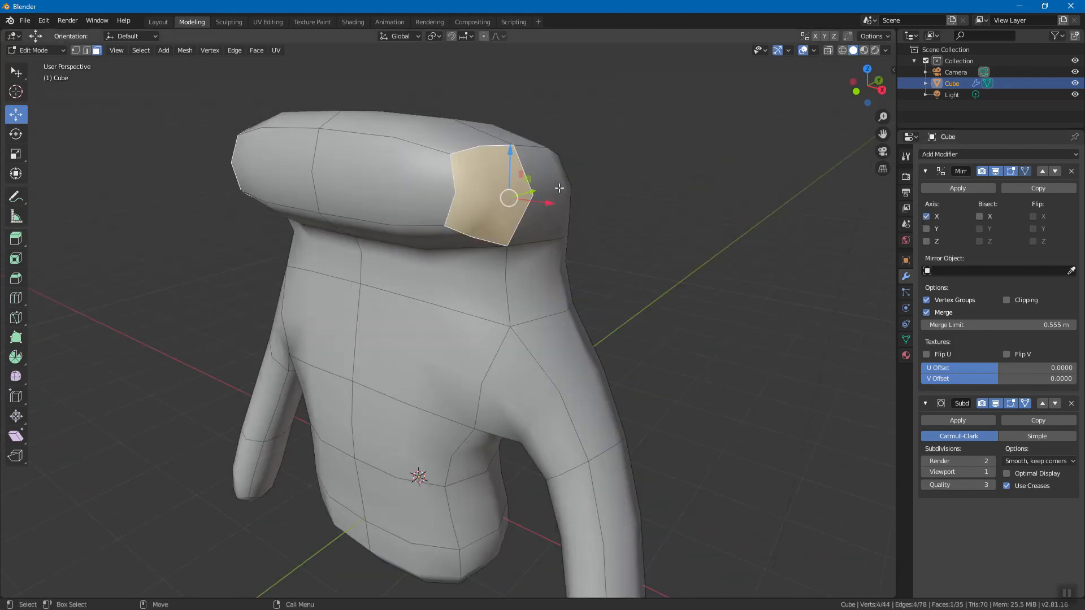
{"action": "left_click", "coordinate": [554, 190], "text": "shift"}
{"action": "middle_click_drag", "start_coordinate": [554, 191], "coordinate": [640, 235]}
{"action": "key", "text": "g"}
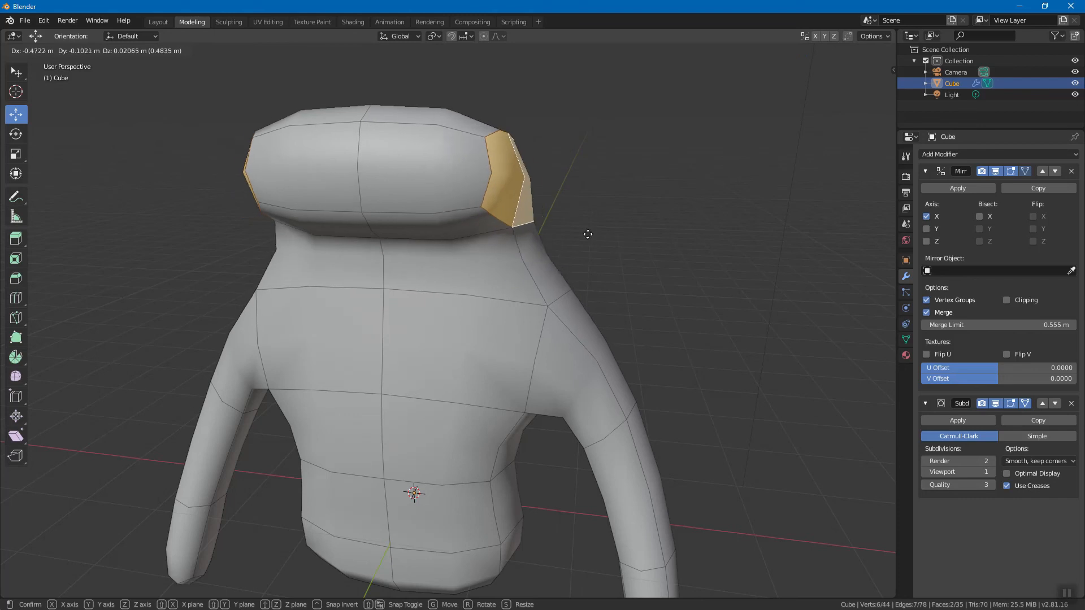
{"action": "left_click", "coordinate": [534, 231]}
Step: Move the neck's front face below the head downward
{"action": "middle_click_drag", "start_coordinate": [533, 230], "coordinate": [384, 254]}
{"action": "left_click", "coordinate": [379, 247]}
{"action": "key", "text": "g"}
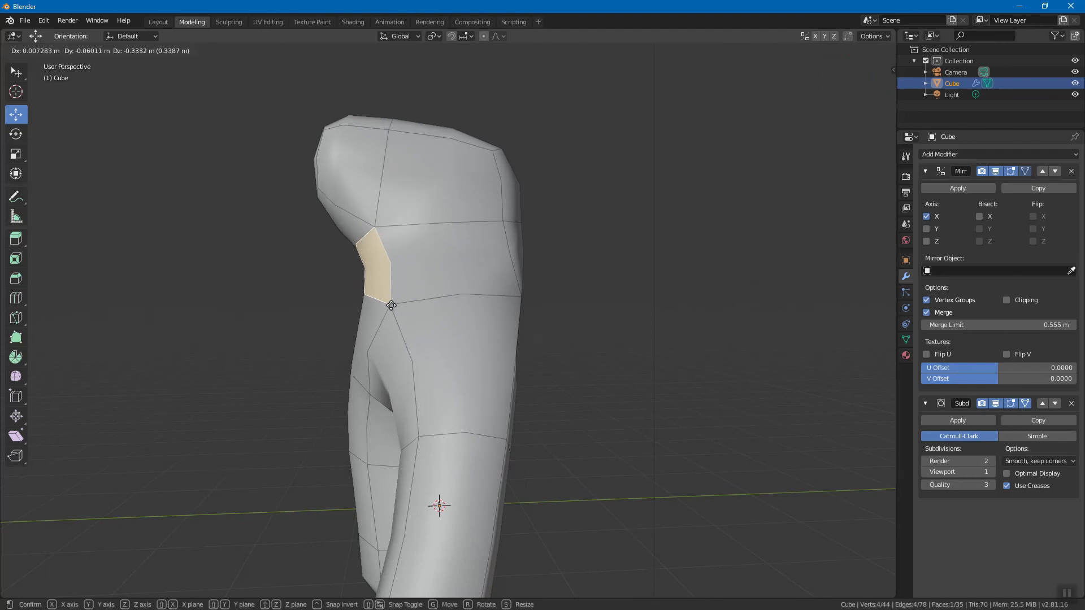
{"action": "left_click", "coordinate": [390, 314]}
Step: Move the head's front face down and adjust its depth from the side, and clear the selection
{"action": "middle_click_drag", "start_coordinate": [390, 315], "coordinate": [365, 161]}
{"action": "left_click", "coordinate": [363, 156]}
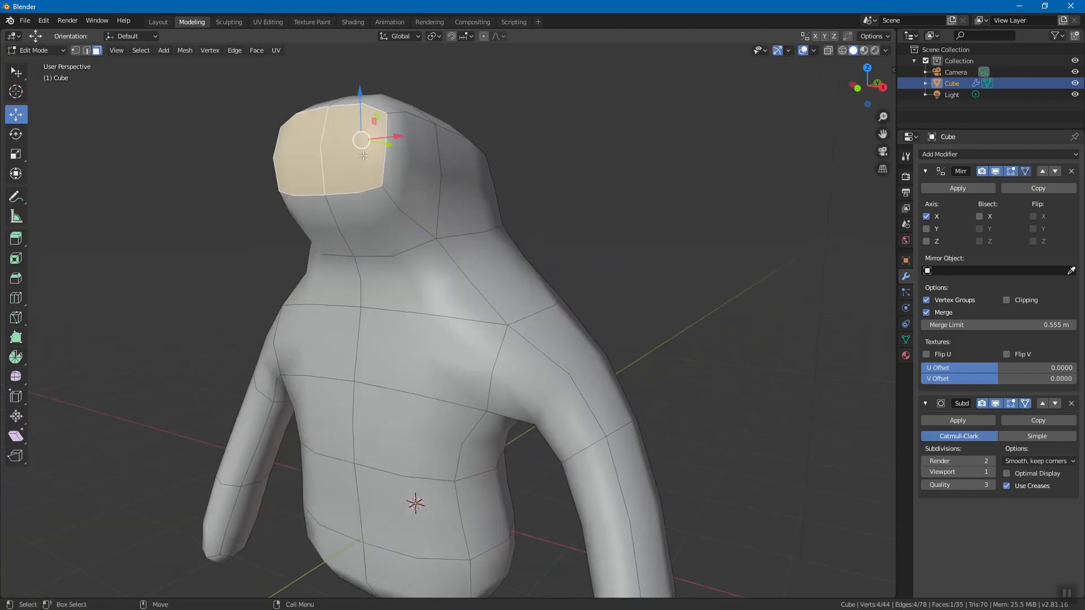
{"action": "key", "text": "g"}
{"action": "left_click", "coordinate": [392, 274]}
{"action": "middle_click_drag", "start_coordinate": [392, 275], "coordinate": [519, 242]}
{"action": "key", "text": "g"}
{"action": "left_click", "coordinate": [492, 273]}
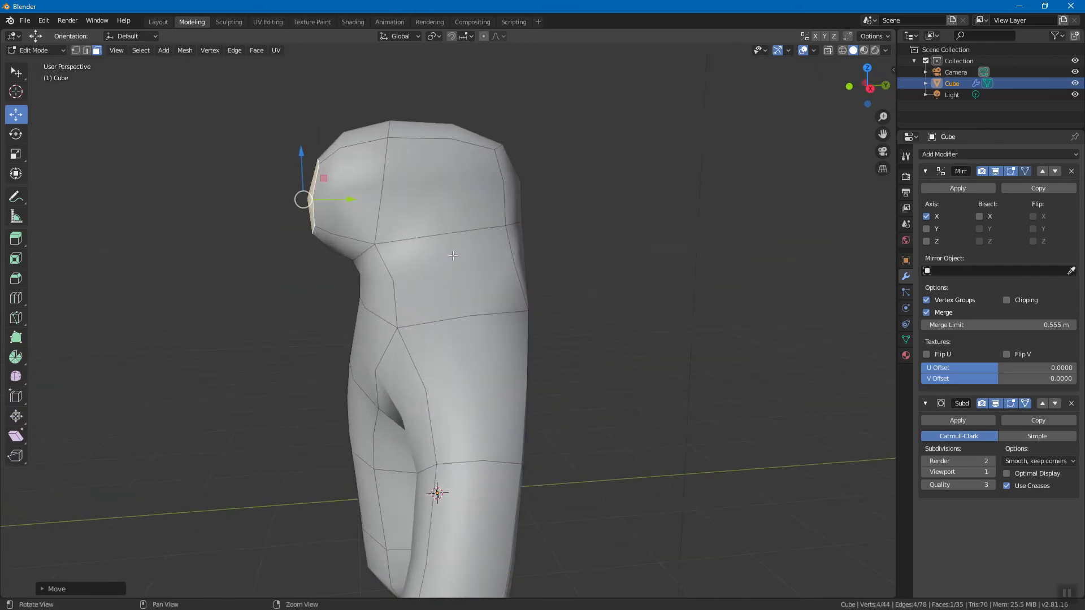
{"action": "key", "text": "alt+a"}
Step: Move the back face of the head forward to reduce its depth, and clear the selection
{"action": "left_click", "coordinate": [517, 180]}
{"action": "middle_click_drag", "start_coordinate": [519, 178], "coordinate": [581, 235]}
{"action": "key", "text": "g"}
{"action": "left_click", "coordinate": [526, 229]}
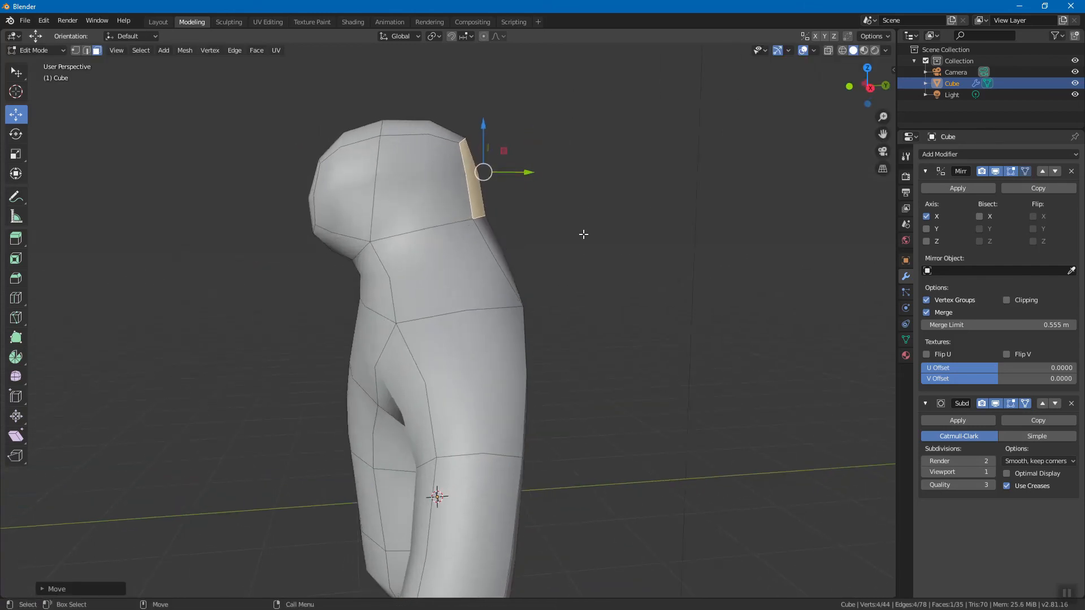
{"action": "key", "text": "alt+a"}
Step: Switch to edge selection, adjust the edge at the head's underside, and lower the face's bottom front edge
{"action": "key", "text": "2"}
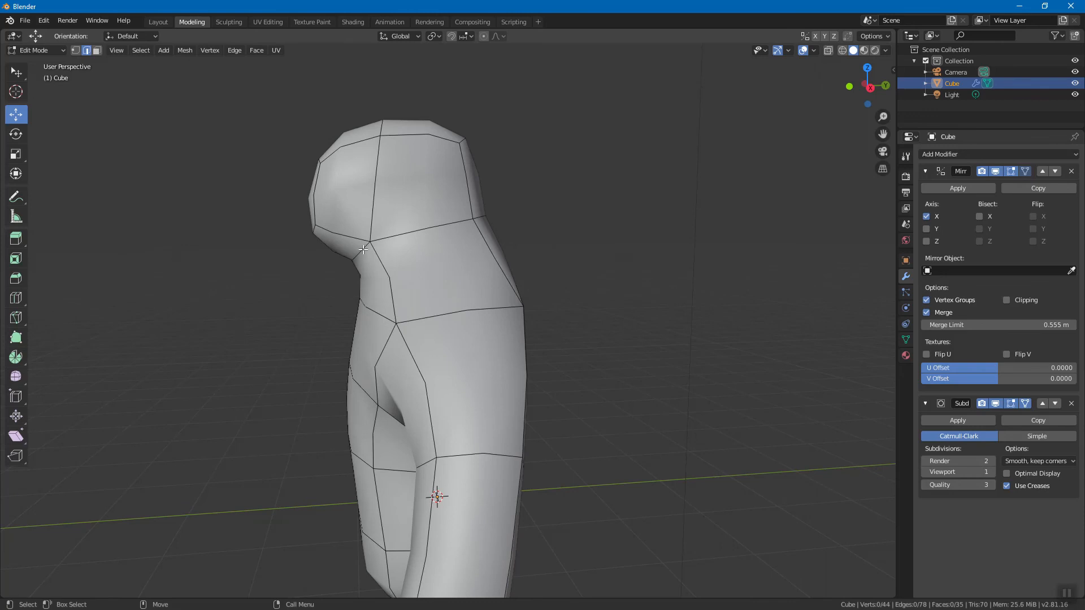
{"action": "key", "text": "g"}
{"action": "left_click", "coordinate": [382, 260]}
{"action": "middle_click_drag", "start_coordinate": [382, 258], "coordinate": [474, 218]}
{"action": "left_click", "coordinate": [435, 205]}
{"action": "key", "text": "g"}
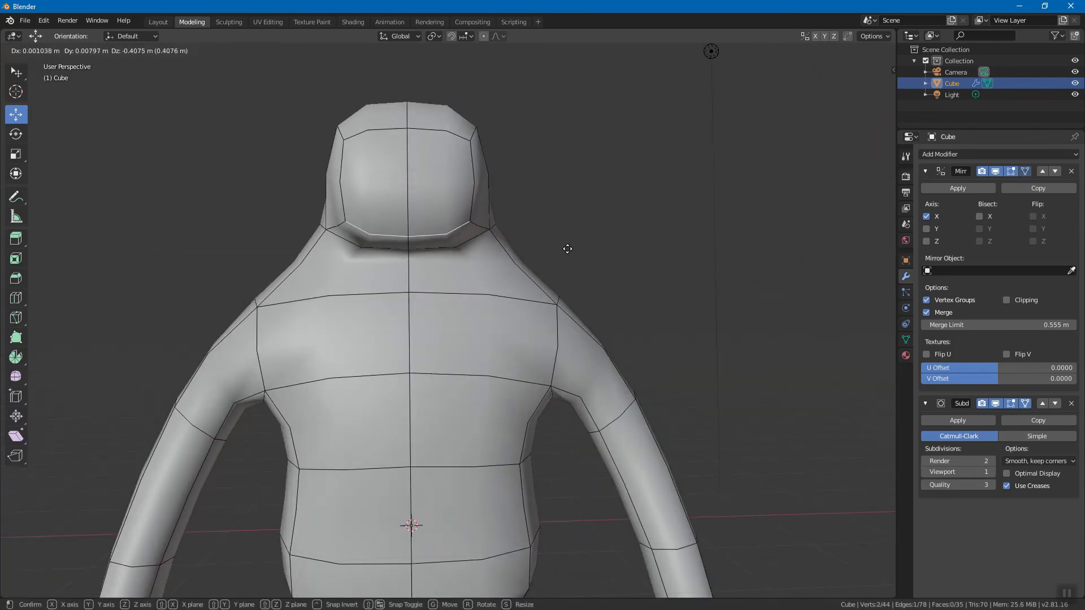
{"action": "left_click", "coordinate": [565, 237]}
Step: Move the edge beneath the head up slightly and clear the selection
{"action": "middle_click_drag", "start_coordinate": [552, 230], "coordinate": [523, 252]}
{"action": "left_click", "coordinate": [374, 247]}
{"action": "key", "text": "g"}
{"action": "left_click", "coordinate": [401, 223]}
{"action": "left_click_drag", "start_coordinate": [523, 253], "coordinate": [482, 201], "text": "alt"}
{"action": "left_click", "coordinate": [629, 217]}
{"action": "left_click", "coordinate": [463, 202]}
{"action": "middle_click_drag", "start_coordinate": [595, 196], "coordinate": [585, 196]}
{"action": "left_click_drag", "start_coordinate": [586, 196], "coordinate": [508, 256], "text": "alt"}
{"action": "left_click", "coordinate": [557, 215]}
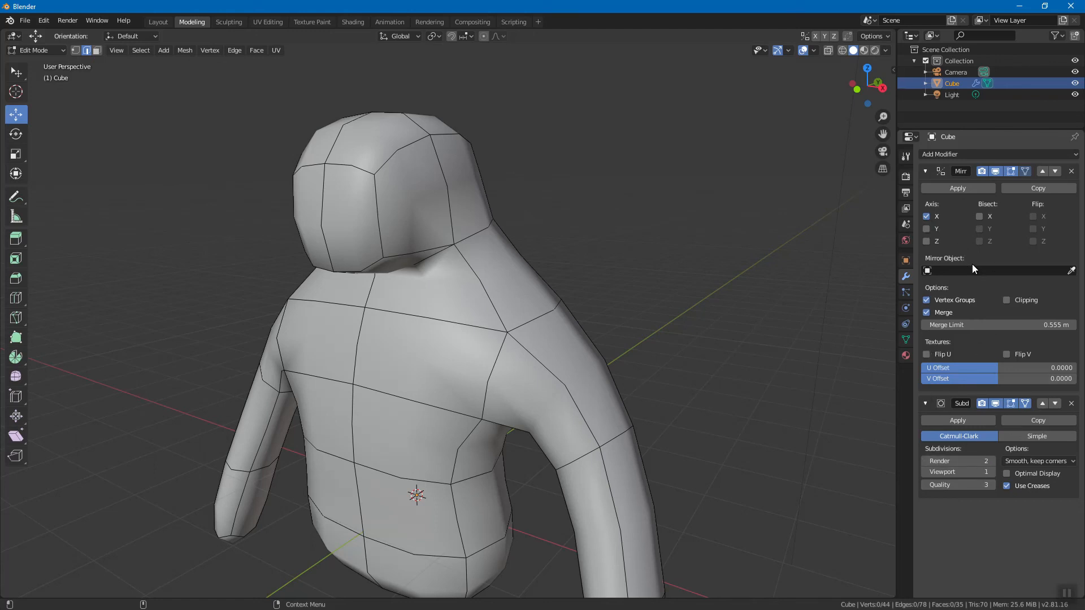
{"action": "middle_click_drag", "start_coordinate": [595, 327], "coordinate": [470, 326]}
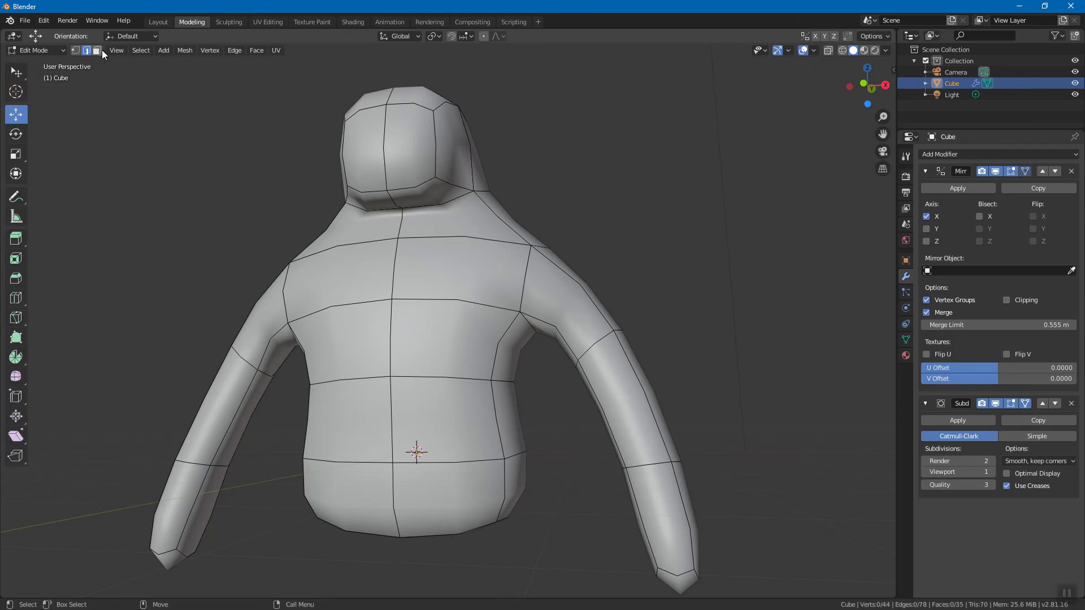
Step: Try to add a loop cut through the torso and undo it
{"action": "right_click", "coordinate": [456, 263]}
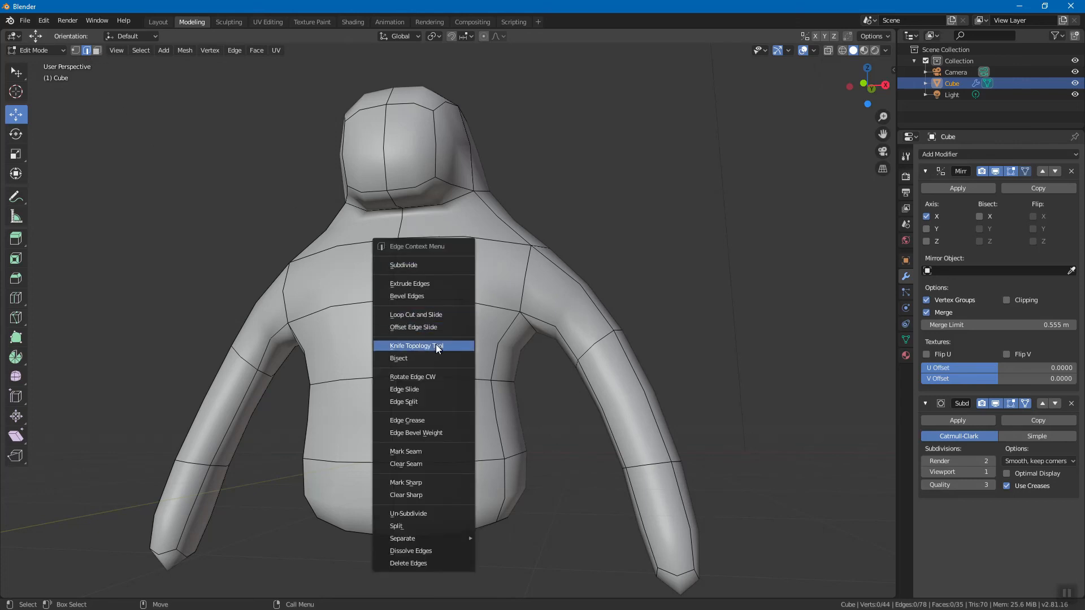
{"action": "left_click", "coordinate": [434, 311]}
{"action": "left_click", "coordinate": [471, 305]}
{"action": "left_click", "coordinate": [528, 362]}
{"action": "middle_click_drag", "start_coordinate": [536, 391], "coordinate": [482, 328]}
{"action": "key", "text": "ctrl+z"}
Step: Add a vertical loop cut through the outer half of the torso and head, slide it slightly sideways, and clear the selection
{"action": "right_click", "coordinate": [482, 327]}
{"action": "left_click", "coordinate": [481, 327]}
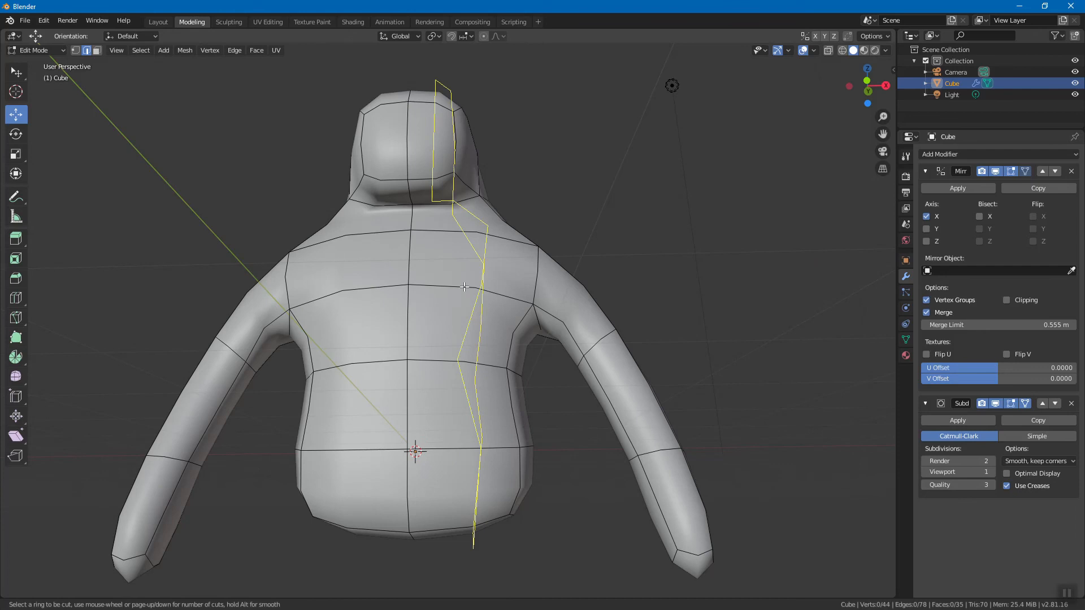
{"action": "left_click", "coordinate": [452, 289]}
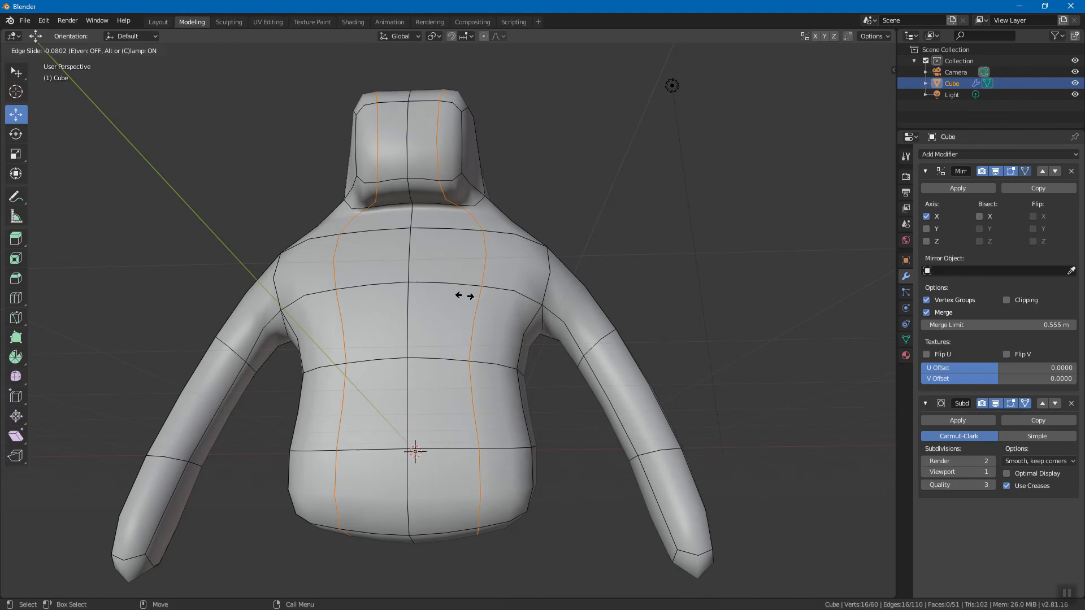
{"action": "left_click", "coordinate": [461, 295]}
{"action": "middle_click_drag", "start_coordinate": [461, 296], "coordinate": [319, 286]}
{"action": "middle_click_drag", "start_coordinate": [461, 175], "coordinate": [516, 239]}
{"action": "key", "text": "alt+a"}
Step: Reposition the new edge between the neck and upper chest, and lower the Mirror modifier's merge limit to 0.318 m
{"action": "left_click", "coordinate": [483, 229]}
{"action": "key", "text": "g"}
{"action": "left_click", "coordinate": [490, 269]}
{"action": "middle_click_drag", "start_coordinate": [490, 268], "coordinate": [452, 274]}
{"action": "left_click_drag", "start_coordinate": [1038, 326], "coordinate": [1036, 326]}
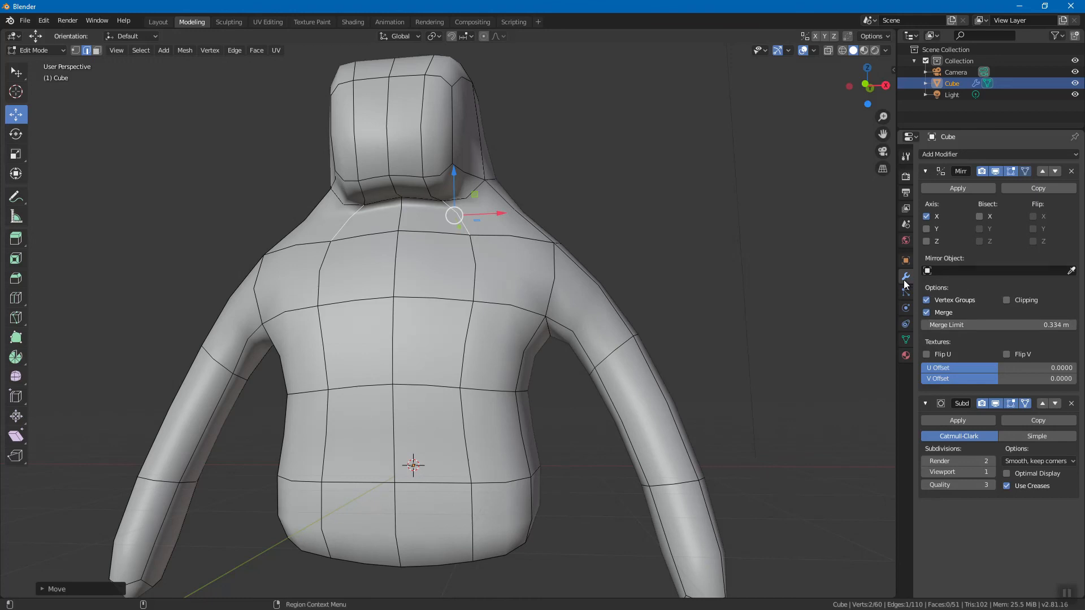
{"action": "left_click_drag", "start_coordinate": [1042, 325], "coordinate": [1035, 324]}
Step: Nudge the same edge below the neck slightly inward, toward the centre line
{"action": "middle_click_drag", "start_coordinate": [582, 226], "coordinate": [610, 226]}
{"action": "key", "text": "g"}
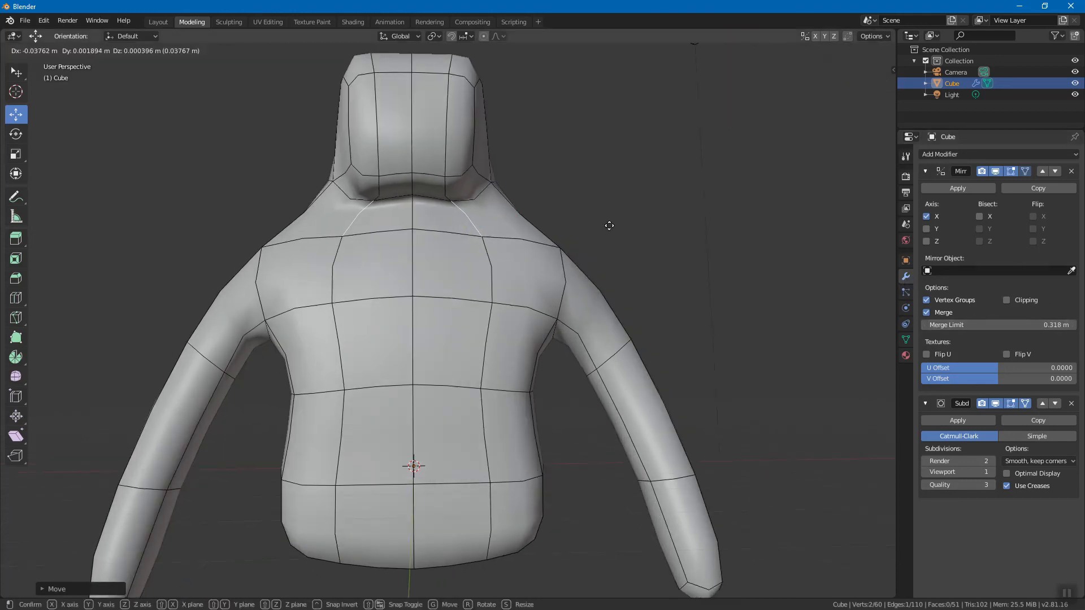
{"action": "left_click", "coordinate": [600, 228]}
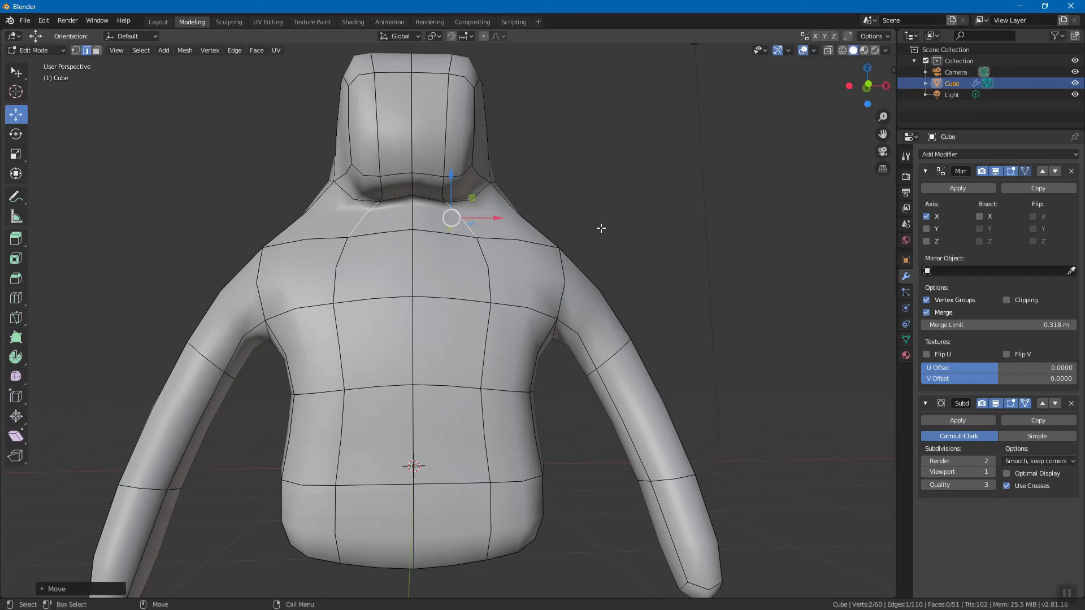
Step: Move the horizontal chest edge beside the centre line, undo that move, and reposition the edge again
{"action": "left_click", "coordinate": [459, 298]}
{"action": "key", "text": "g"}
{"action": "left_click", "coordinate": [482, 326]}
{"action": "middle_click_drag", "start_coordinate": [491, 254], "coordinate": [519, 266]}
{"action": "scroll", "coordinate": [519, 266], "scroll_direction": "up", "scroll_amount": 1}
{"action": "key", "text": "ctrl+z"}
{"action": "key", "text": "g"}
{"action": "left_click", "coordinate": [496, 307]}
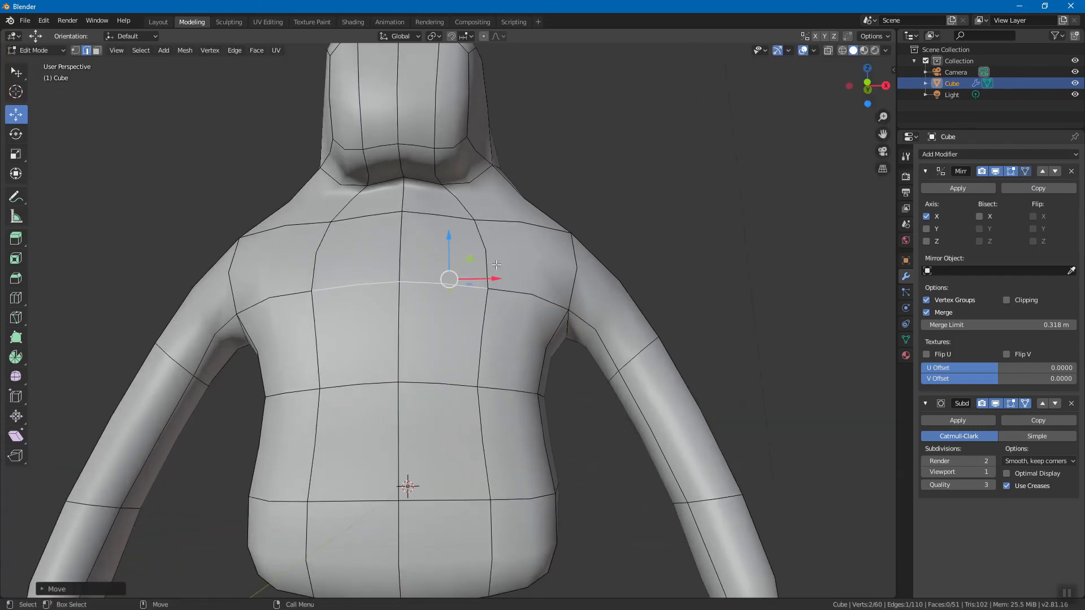
Step: Move the vertical edge on the upper chest inward, and select the horizontal chest edge below it
{"action": "left_click", "coordinate": [480, 234]}
{"action": "key", "text": "g"}
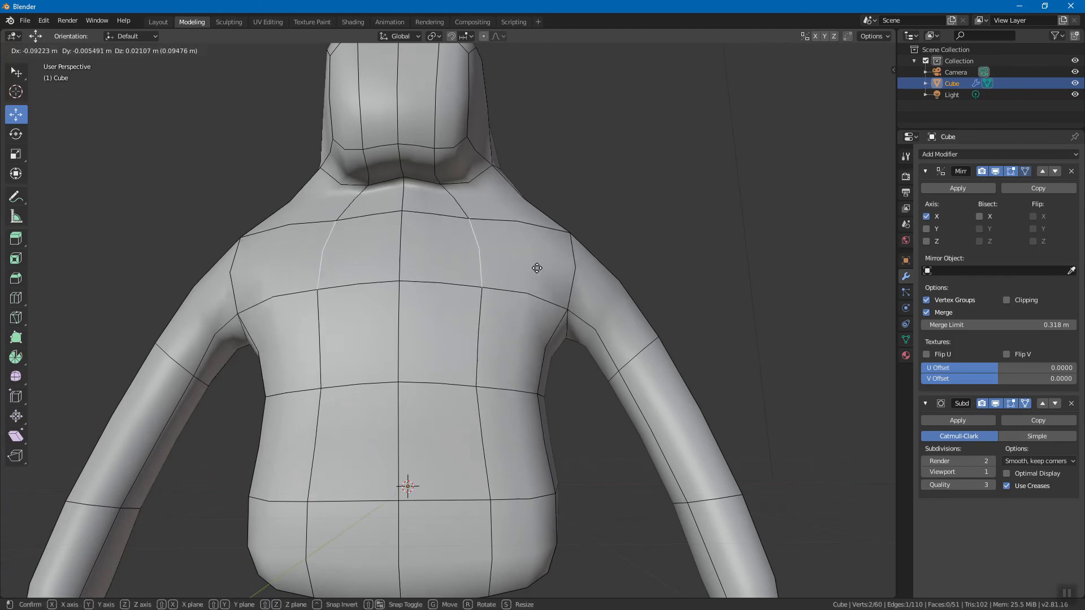
{"action": "left_click", "coordinate": [533, 262]}
{"action": "left_click", "coordinate": [448, 282]}
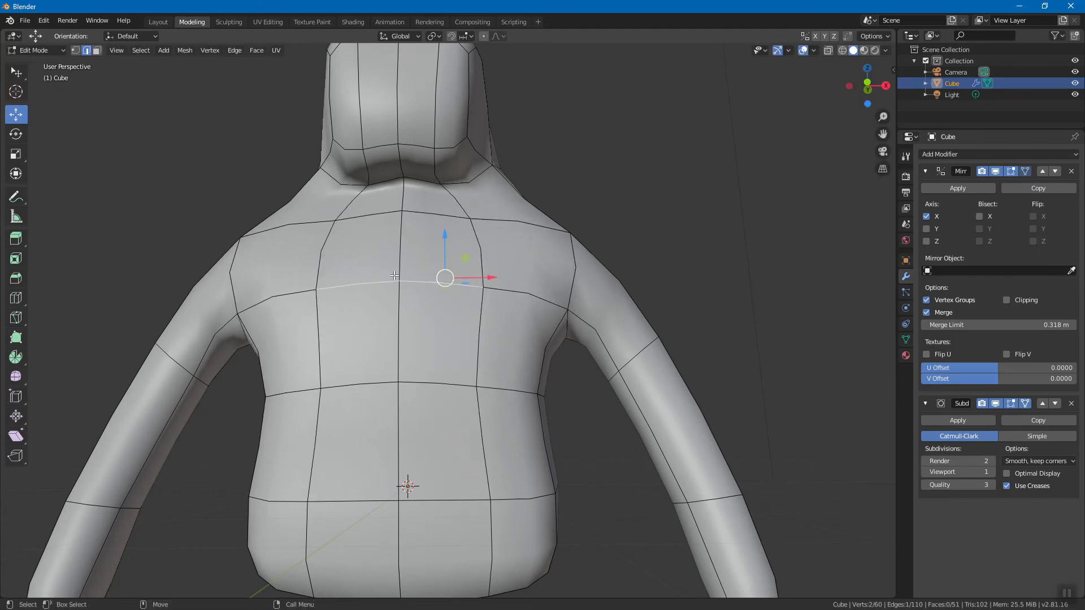
{"action": "middle_click_drag", "start_coordinate": [442, 193], "coordinate": [464, 240], "text": "shift"}
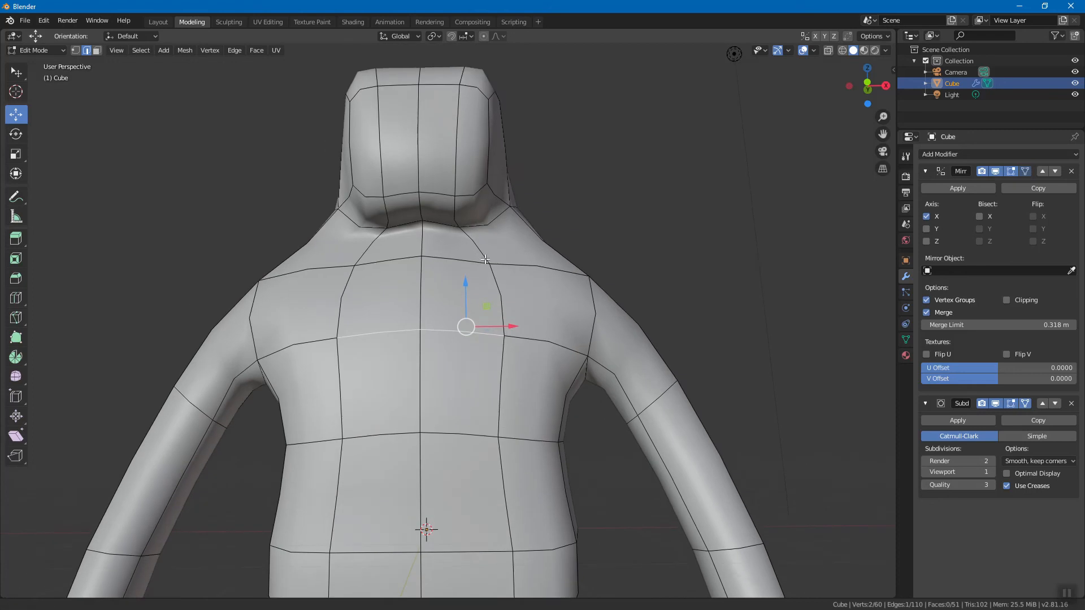
Step: Reposition the two neighbouring edges along the head's lower front, one after the other
{"action": "scroll", "coordinate": [463, 231], "scroll_direction": "up", "scroll_amount": 1}
{"action": "left_click", "coordinate": [458, 209]}
{"action": "key", "text": "g"}
{"action": "left_click", "coordinate": [470, 235]}
{"action": "left_click", "coordinate": [420, 200]}
{"action": "key", "text": "g"}
{"action": "left_click", "coordinate": [458, 234]}
Step: Refine the position of the edge under the chin from a closer, turned view
{"action": "middle_click_drag", "start_coordinate": [457, 235], "coordinate": [505, 261]}
{"action": "scroll", "coordinate": [372, 265], "scroll_direction": "up", "scroll_amount": 4}
{"action": "key", "text": "g"}
{"action": "left_click", "coordinate": [363, 284]}
{"action": "scroll", "coordinate": [613, 226], "scroll_direction": "down", "scroll_amount": 3}
Step: Adjust the vertical edge at the front side of the face from two viewing angles
{"action": "middle_click_drag", "start_coordinate": [541, 230], "coordinate": [646, 256]}
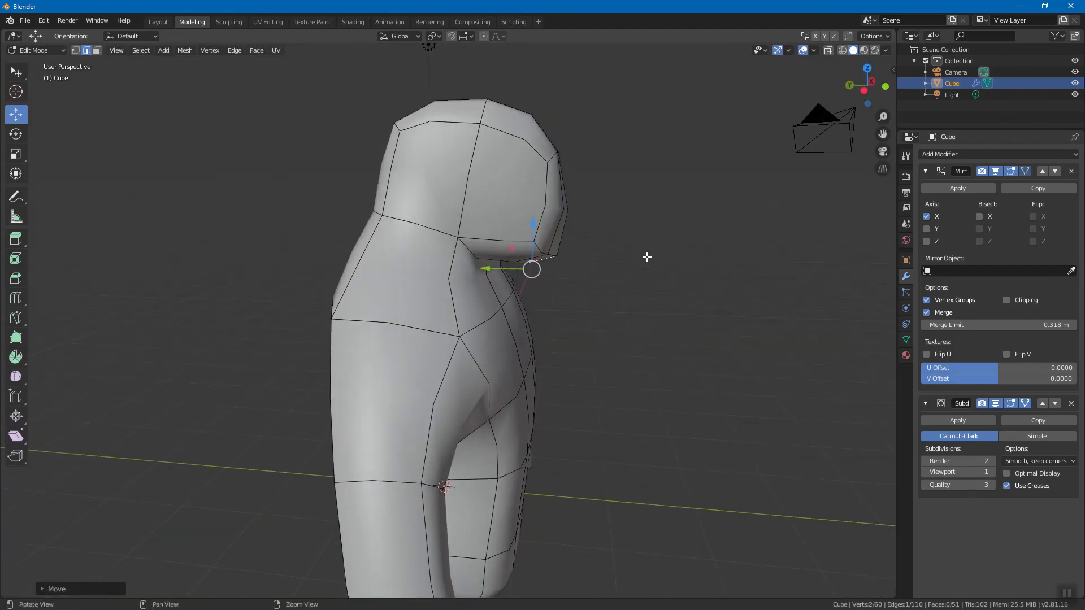
{"action": "left_click", "coordinate": [562, 207]}
{"action": "key", "text": "g"}
{"action": "left_click", "coordinate": [591, 235]}
{"action": "middle_click_drag", "start_coordinate": [591, 235], "coordinate": [581, 319]}
{"action": "key", "text": "g"}
{"action": "left_click", "coordinate": [606, 317]}
Step: Move the vertical edge at the back side of the head forward, and clear the selection
{"action": "middle_click_drag", "start_coordinate": [689, 295], "coordinate": [564, 249]}
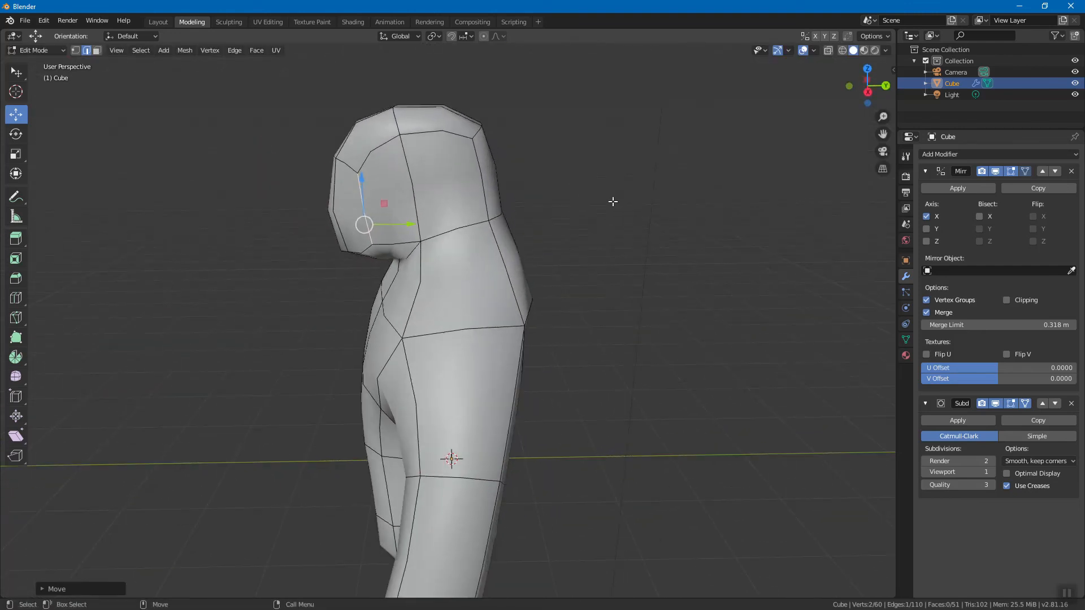
{"action": "left_click", "coordinate": [484, 187]}
{"action": "middle_click_drag", "start_coordinate": [622, 240], "coordinate": [622, 242]}
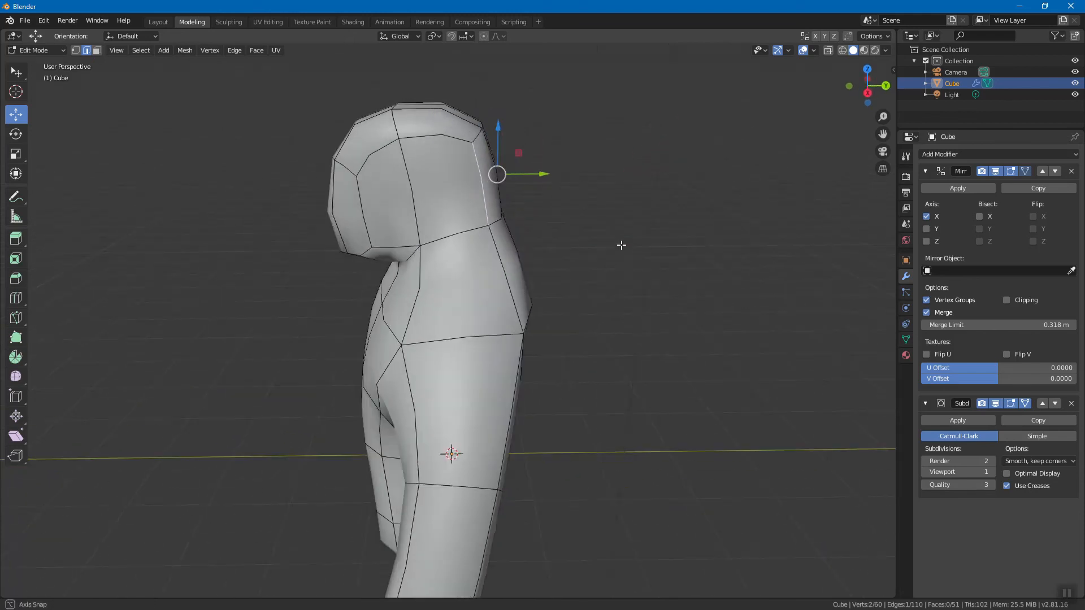
{"action": "key", "text": "g"}
{"action": "left_click", "coordinate": [598, 252]}
{"action": "middle_click_drag", "start_coordinate": [538, 157], "coordinate": [491, 208]}
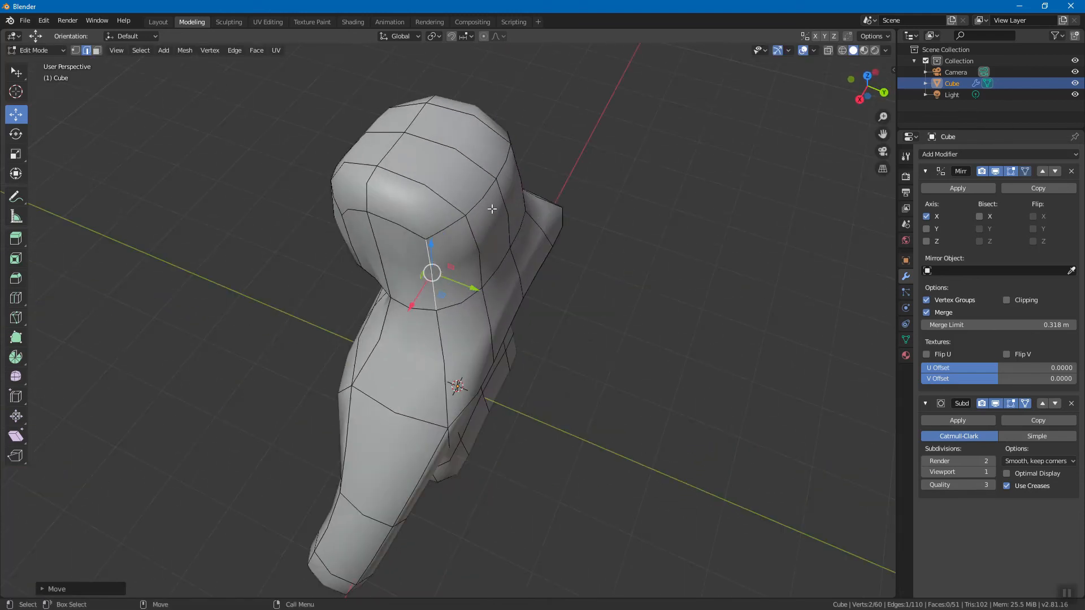
{"action": "middle_click_drag", "start_coordinate": [568, 233], "coordinate": [585, 227]}
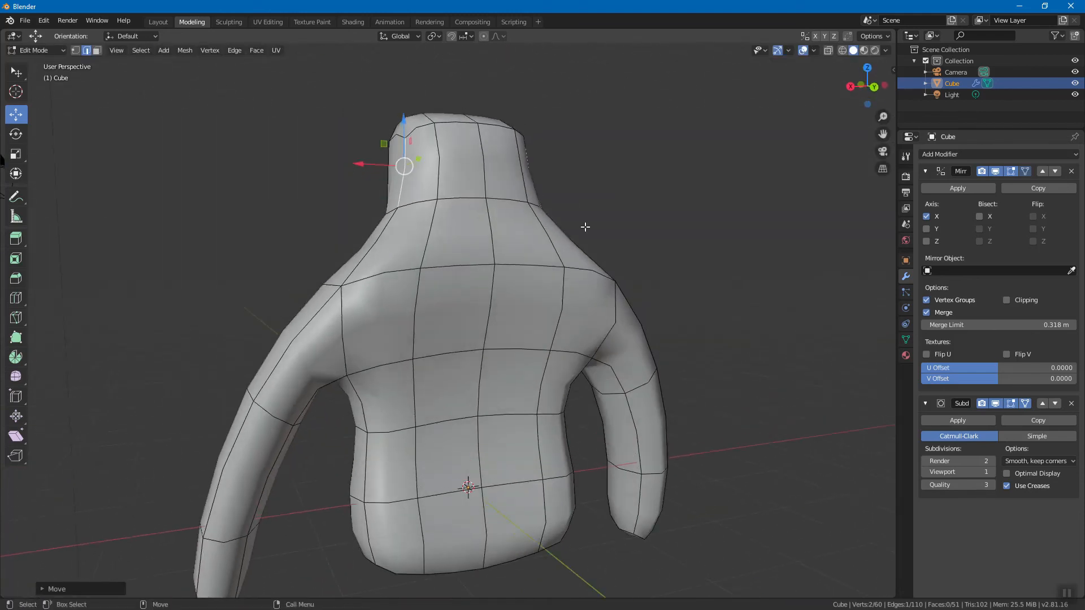
{"action": "left_click", "coordinate": [693, 228]}
Step: Shift an edge on the upper torso slightly to even out the shape
{"action": "middle_click_drag", "start_coordinate": [693, 228], "coordinate": [473, 286]}
{"action": "middle_click_drag", "start_coordinate": [504, 229], "coordinate": [492, 265]}
{"action": "left_click", "coordinate": [492, 265]}
{"action": "key", "text": "g"}
{"action": "left_click", "coordinate": [468, 274]}
Step: Reposition the edge where the shoulder meets the arm from several angles, and clear the selection
{"action": "left_click", "coordinate": [315, 264]}
{"action": "key", "text": "g"}
{"action": "left_click", "coordinate": [401, 291]}
{"action": "middle_click_drag", "start_coordinate": [400, 291], "coordinate": [578, 309]}
{"action": "key", "text": "g"}
{"action": "left_click", "coordinate": [566, 304]}
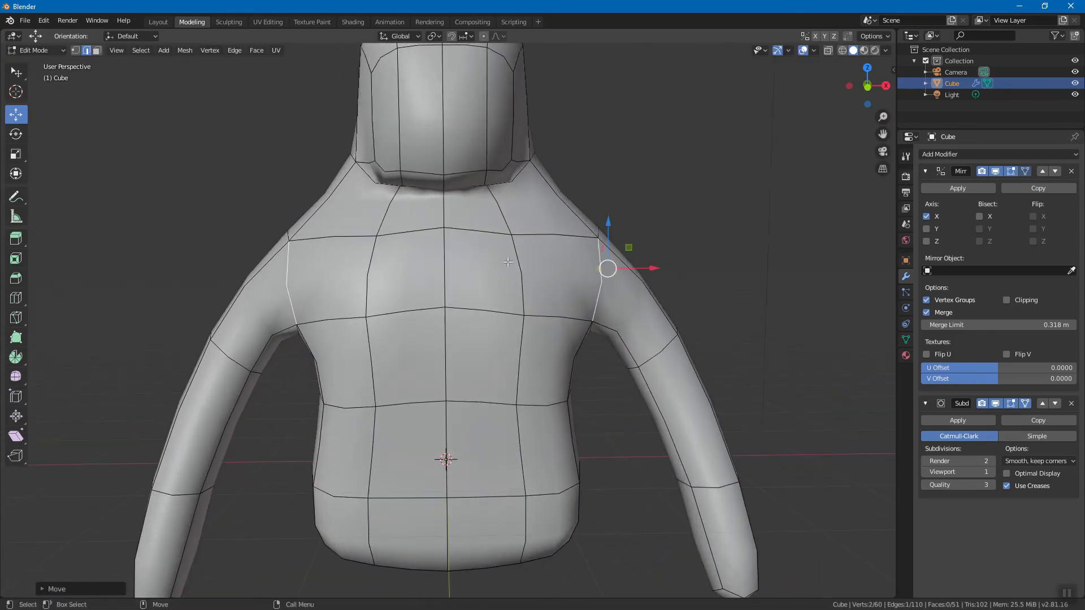
{"action": "middle_click_drag", "start_coordinate": [572, 268], "coordinate": [681, 305]}
{"action": "key", "text": "g"}
{"action": "left_click", "coordinate": [370, 291]}
{"action": "left_click", "coordinate": [700, 319]}
Step: Switch to face selection and extrude the outer face of the torso's underside downward to start the mirrored legs
{"action": "middle_click_drag", "start_coordinate": [567, 395], "coordinate": [560, 383]}
{"action": "key", "text": "3"}
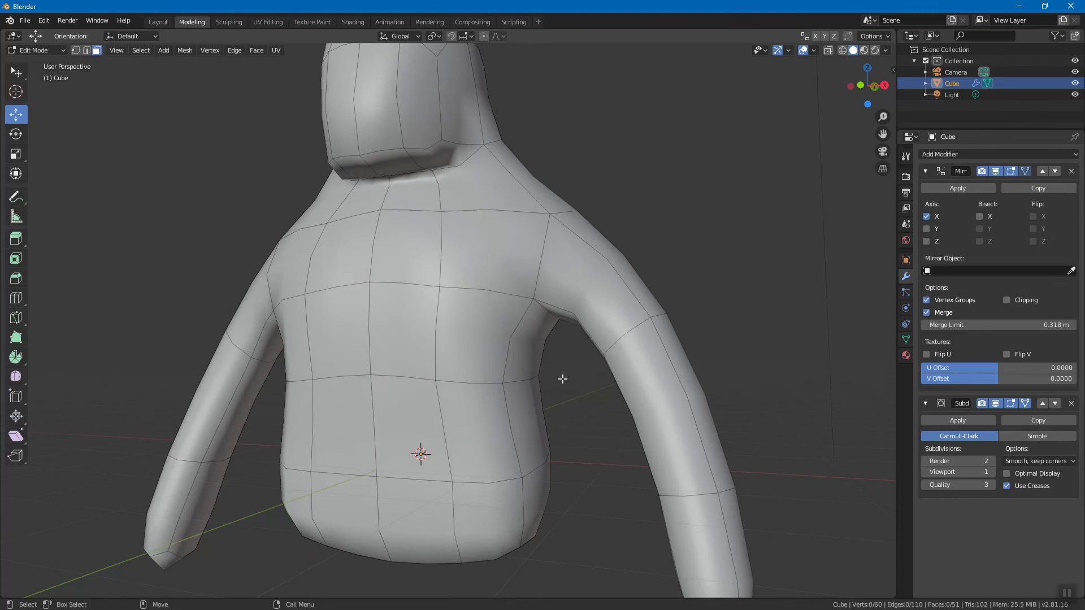
{"action": "middle_click_drag", "start_coordinate": [541, 447], "coordinate": [537, 360]}
{"action": "left_click", "coordinate": [516, 345]}
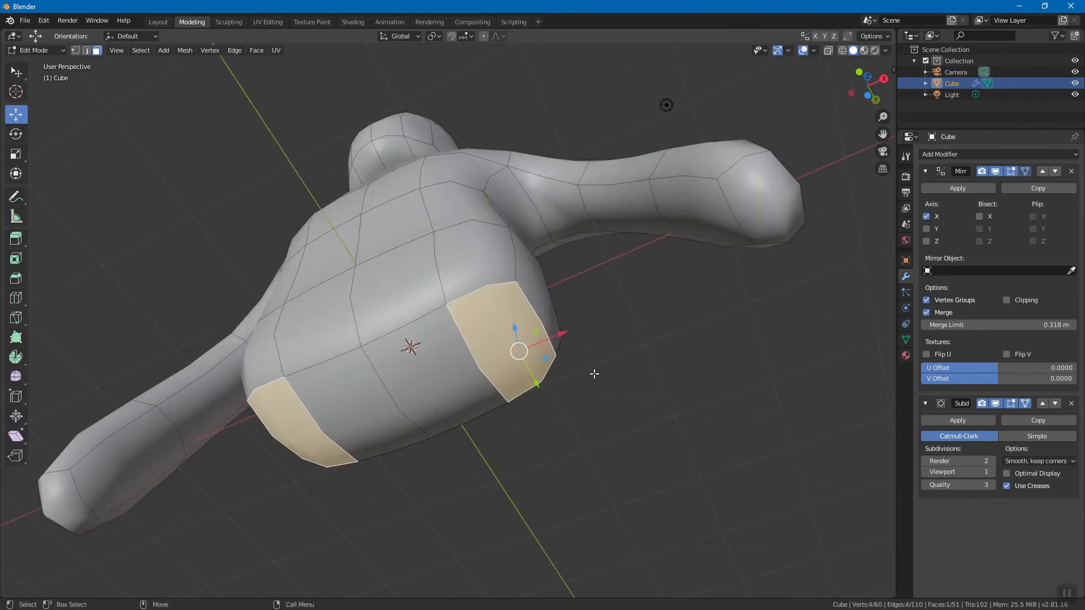
{"action": "middle_click_drag", "start_coordinate": [644, 360], "coordinate": [655, 409]}
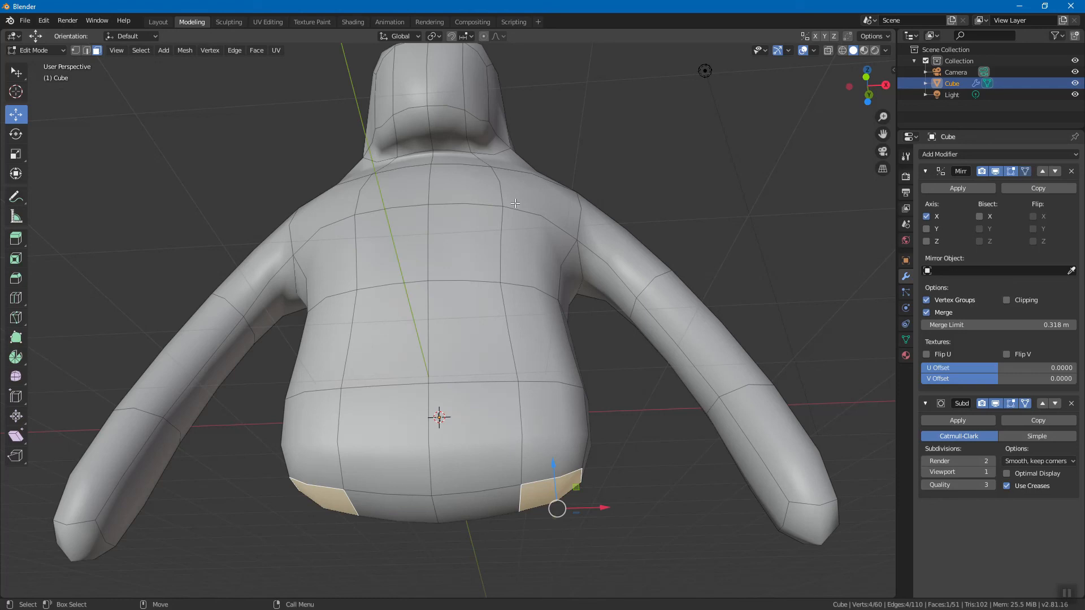
{"action": "middle_click_drag", "start_coordinate": [535, 345], "coordinate": [511, 341]}
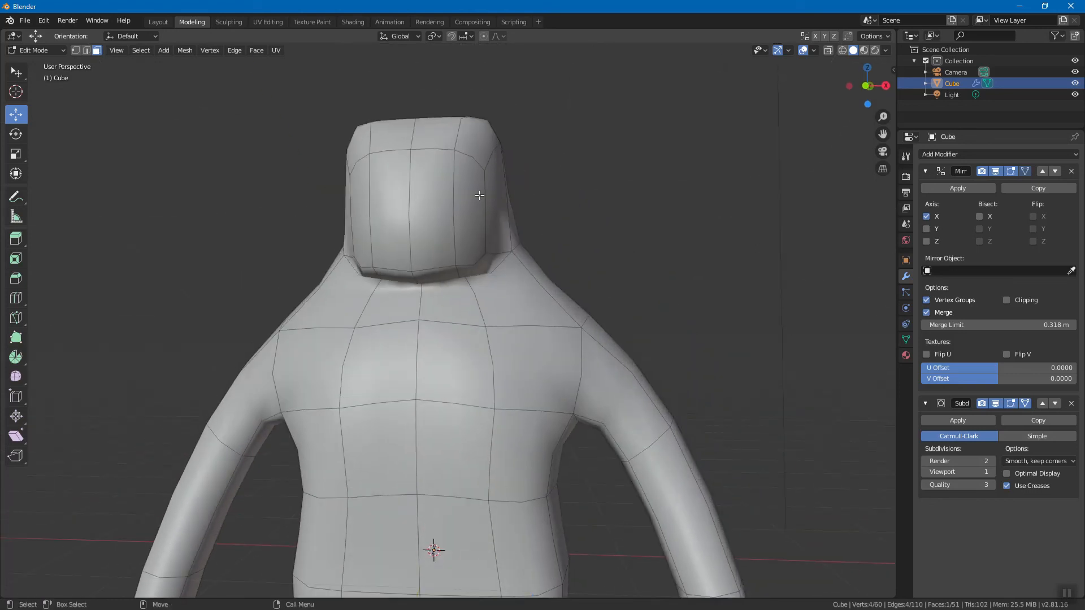
{"action": "middle_click_drag", "start_coordinate": [509, 349], "coordinate": [539, 231]}
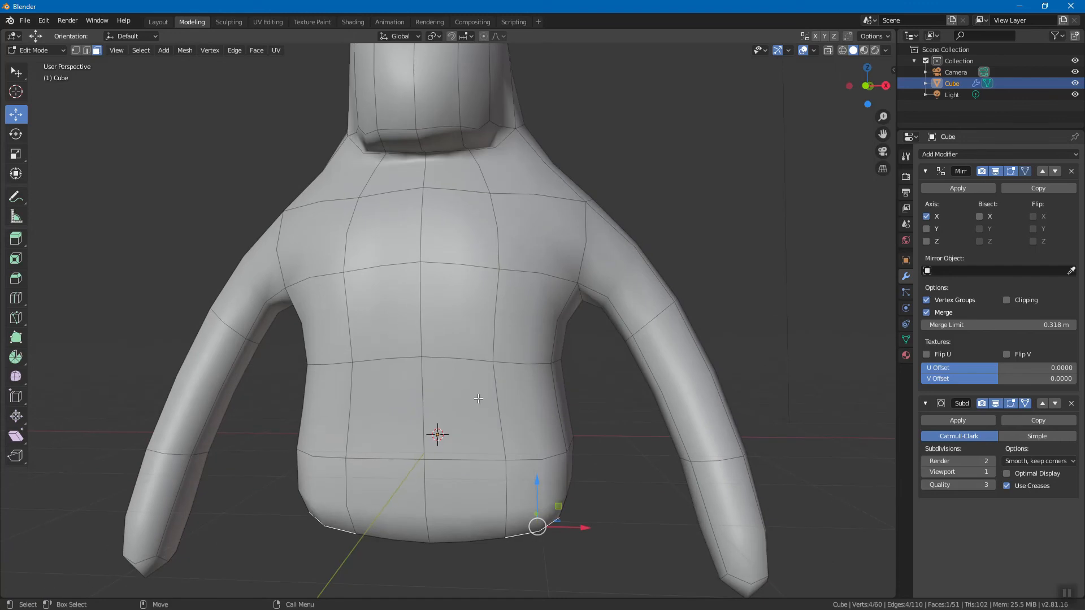
{"action": "middle_click_drag", "start_coordinate": [579, 380], "coordinate": [428, 255]}
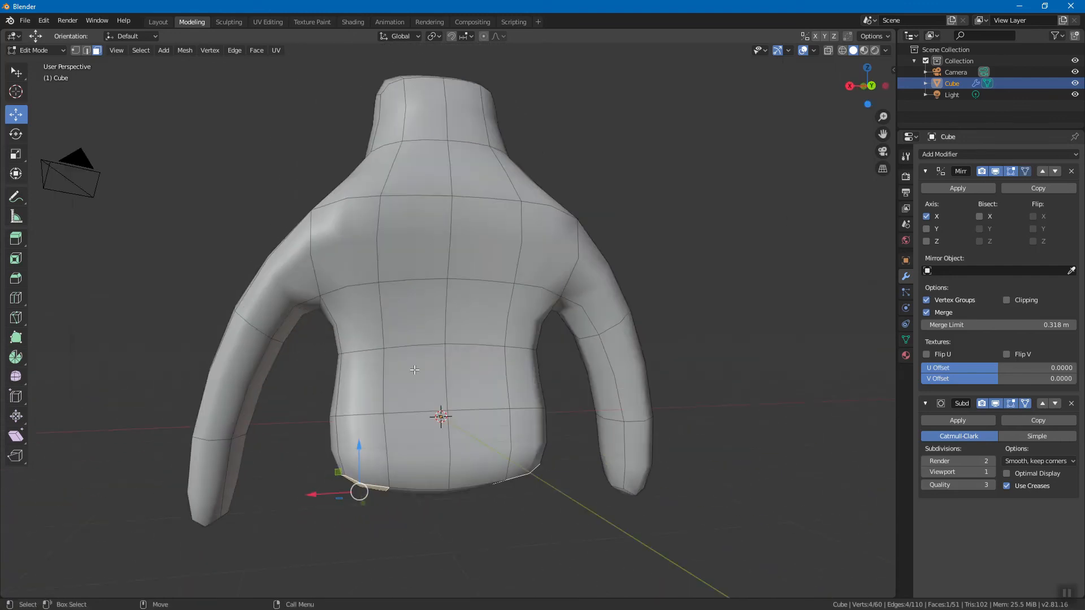
{"action": "middle_click_drag", "start_coordinate": [411, 373], "coordinate": [535, 312]}
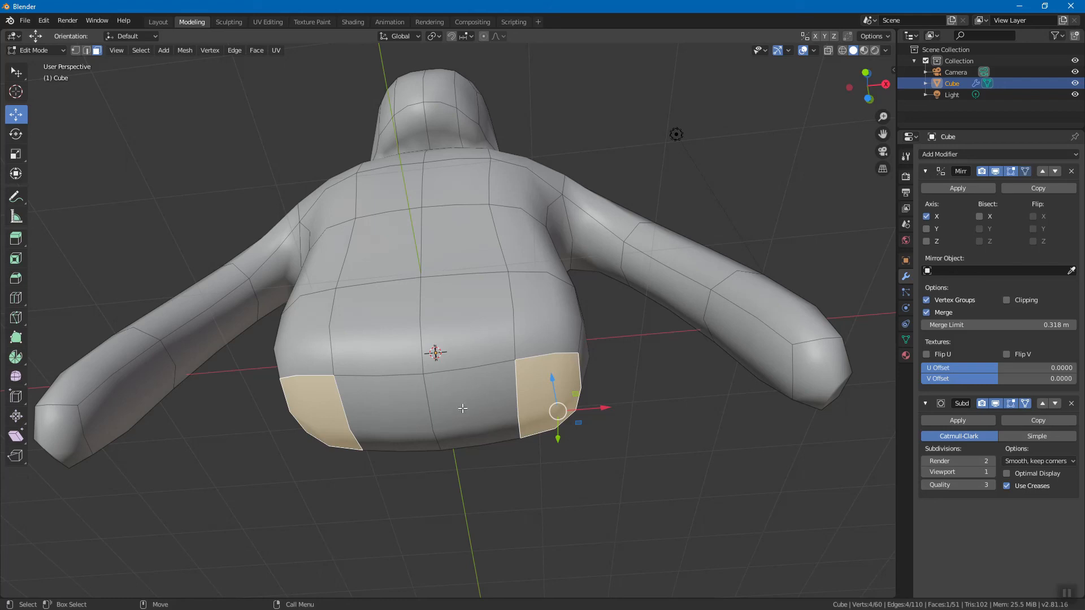
{"action": "middle_click_drag", "start_coordinate": [574, 369], "coordinate": [571, 287]}
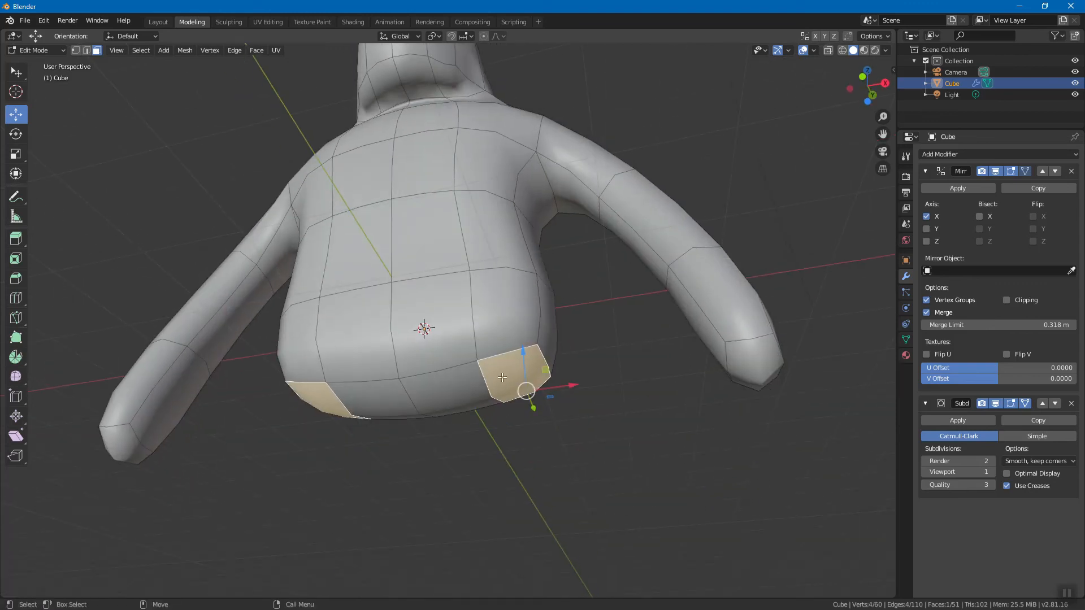
{"action": "right_click", "coordinate": [574, 326]}
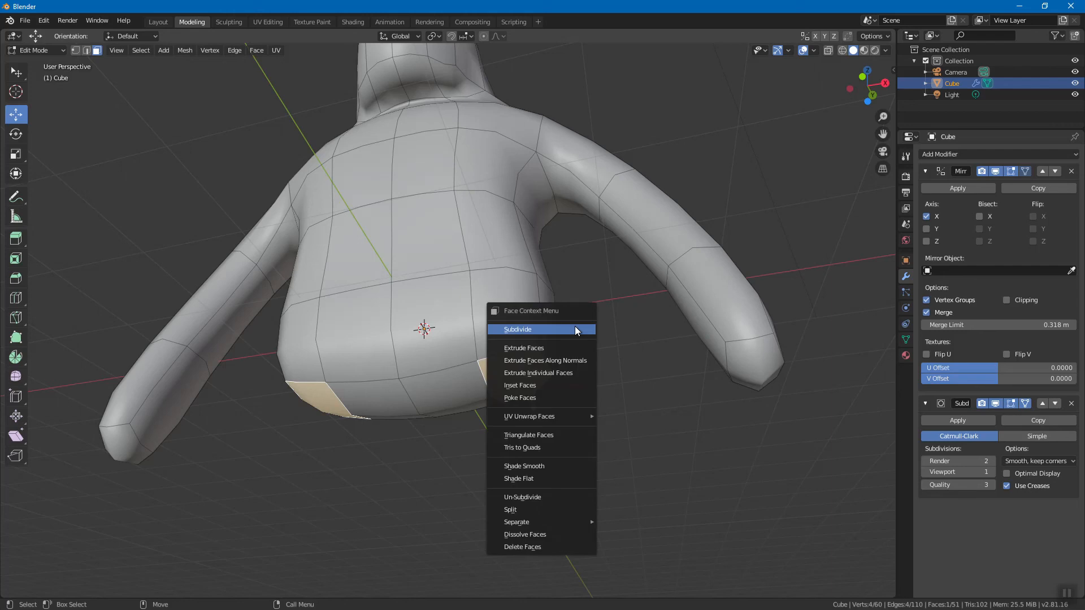
{"action": "left_click", "coordinate": [548, 349]}
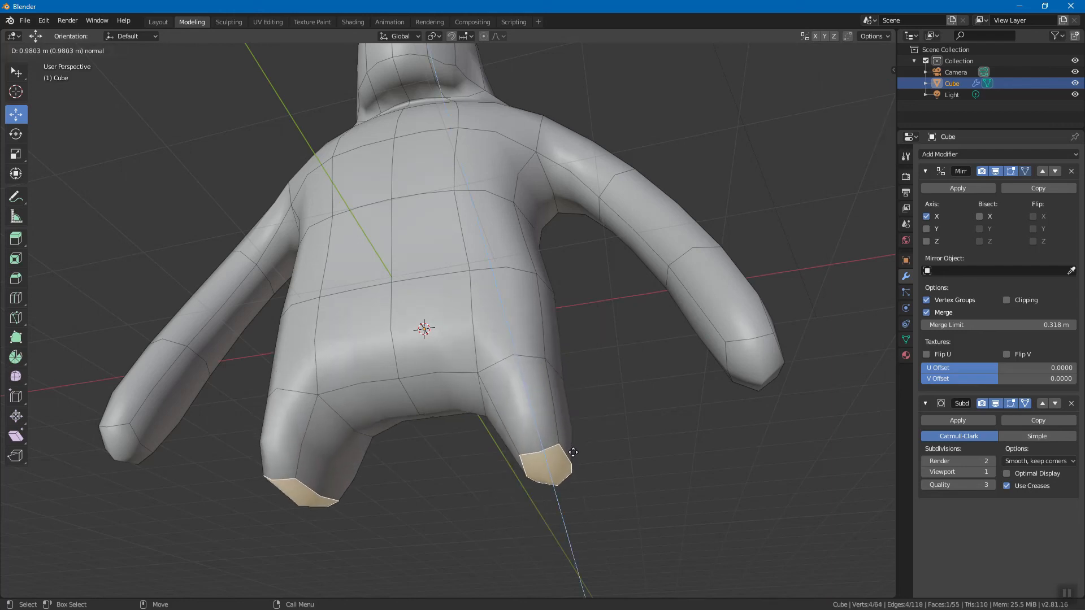
{"action": "left_click", "coordinate": [595, 495]}
Step: Extrude the leg's end face twice more, the first time by about 0.48 m, to lengthen the legs
{"action": "middle_click_drag", "start_coordinate": [654, 477], "coordinate": [636, 368]}
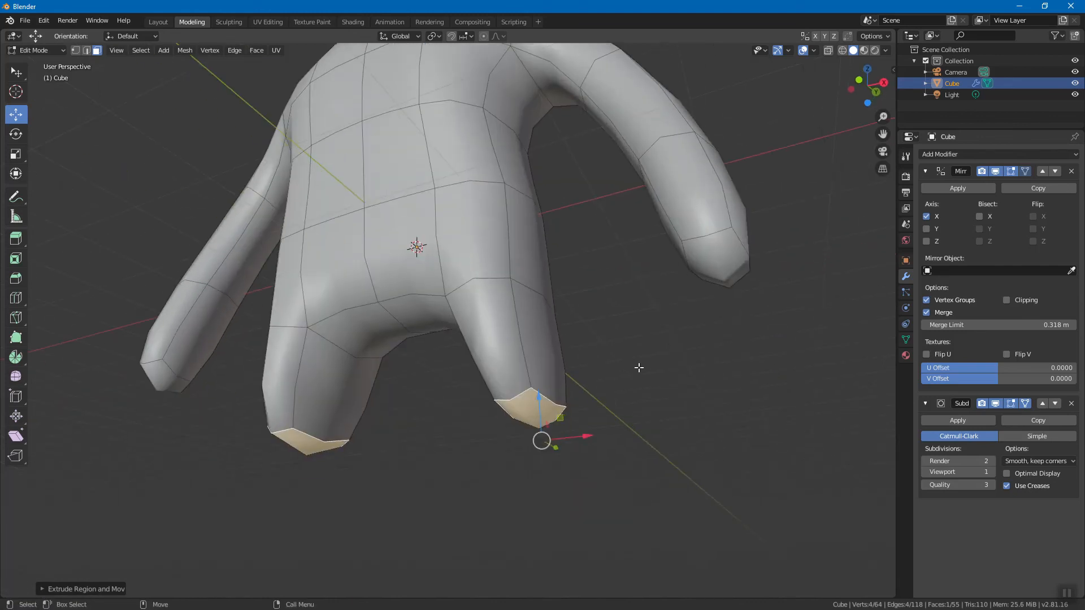
{"action": "right_click", "coordinate": [638, 365]}
{"action": "left_click", "coordinate": [638, 365]}
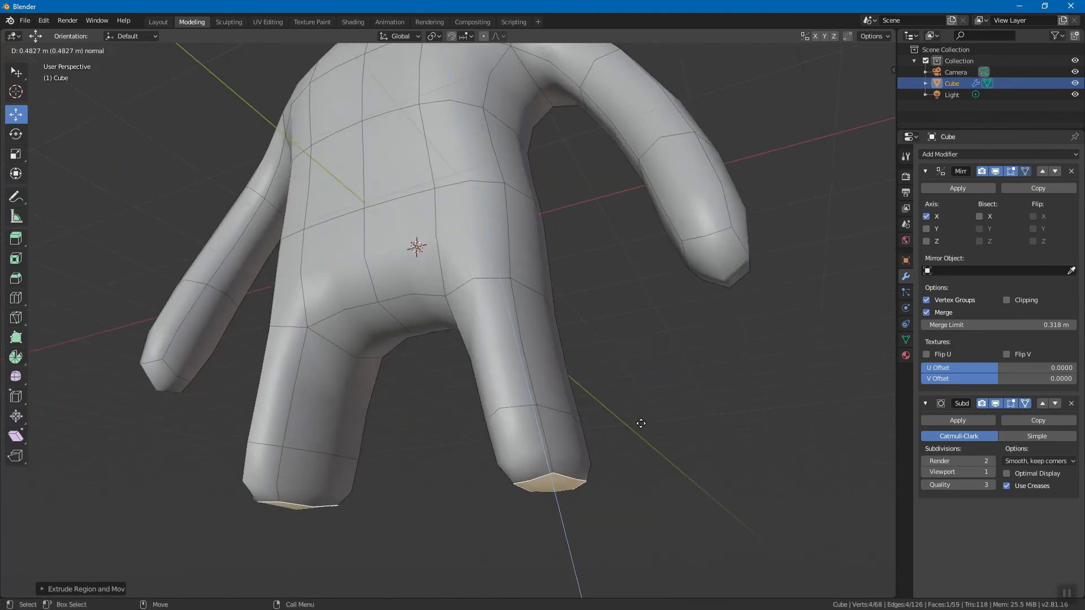
{"action": "left_click", "coordinate": [641, 422]}
{"action": "right_click", "coordinate": [641, 422]}
{"action": "left_click", "coordinate": [634, 396]}
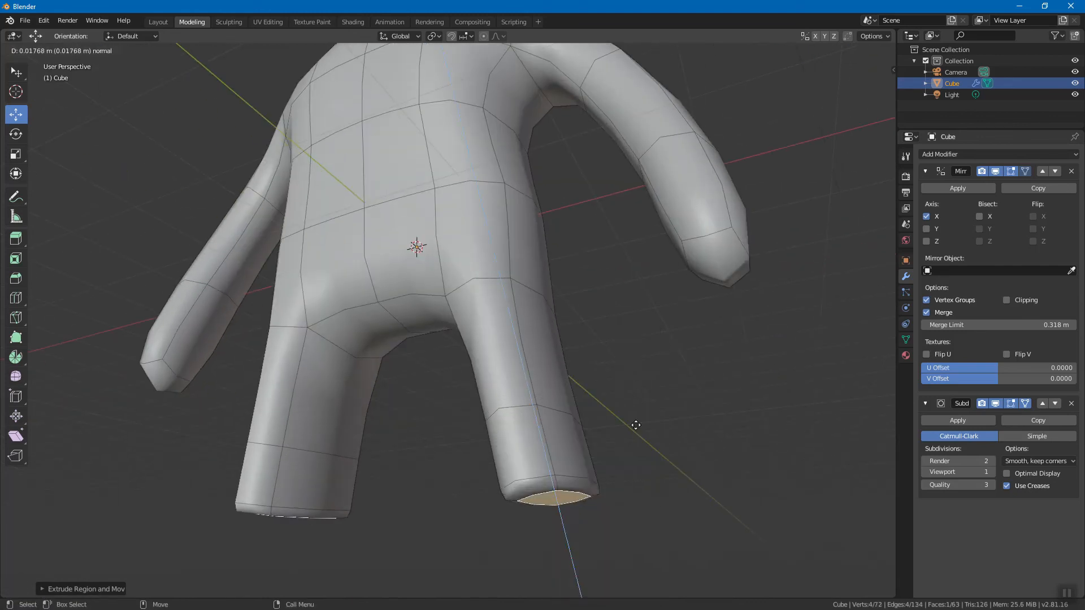
{"action": "left_click", "coordinate": [686, 567]}
{"action": "middle_click_drag", "start_coordinate": [685, 567], "coordinate": [653, 399]}
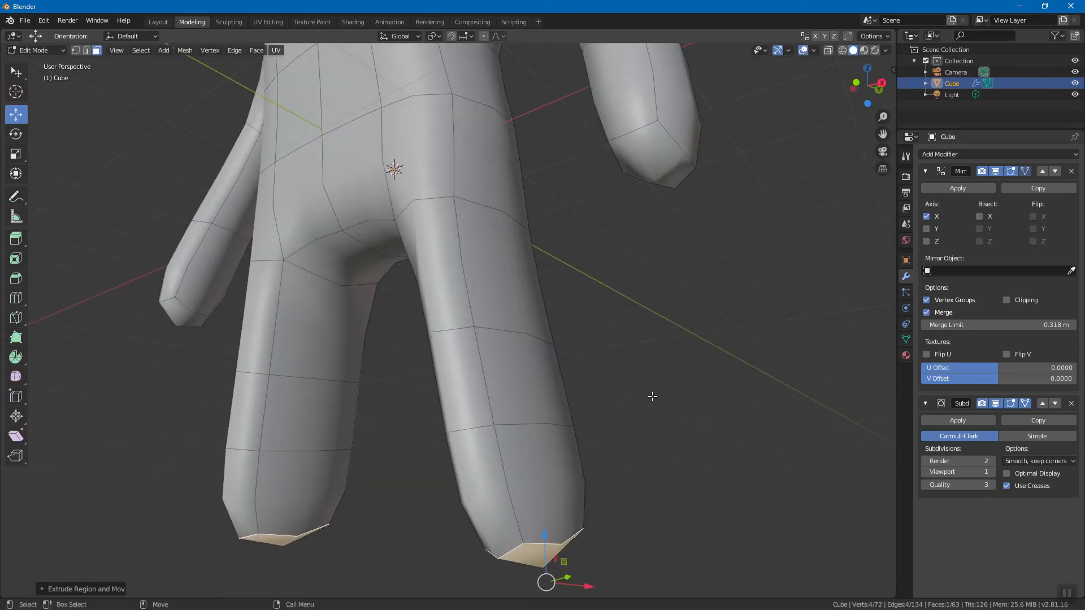
Step: Move the front face of the leg's lowest section backward, and clear the selection
{"action": "middle_click_drag", "start_coordinate": [606, 403], "coordinate": [472, 372]}
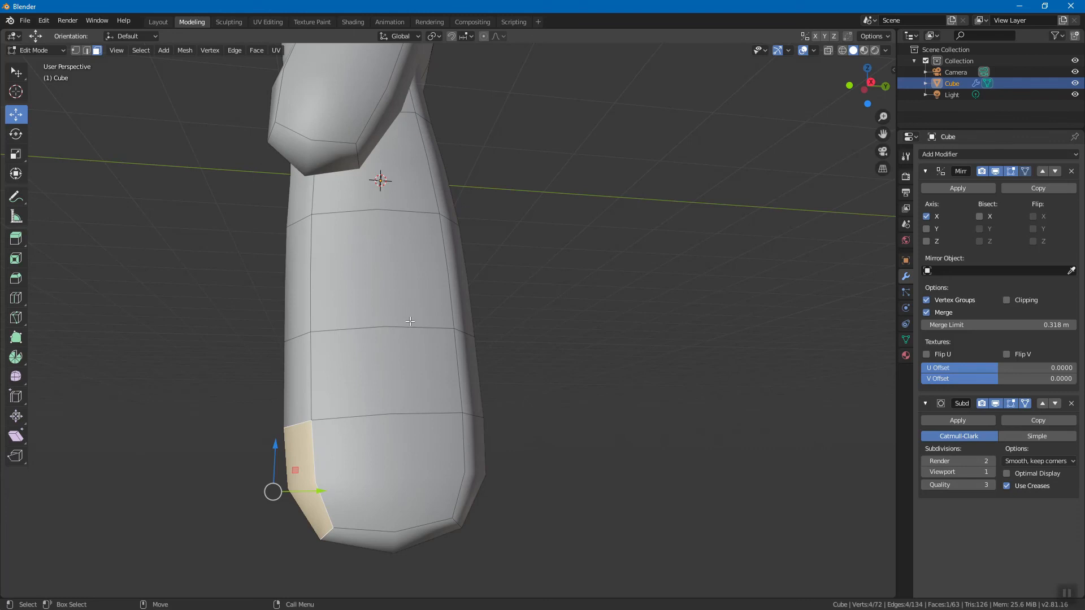
{"action": "key", "text": "g"}
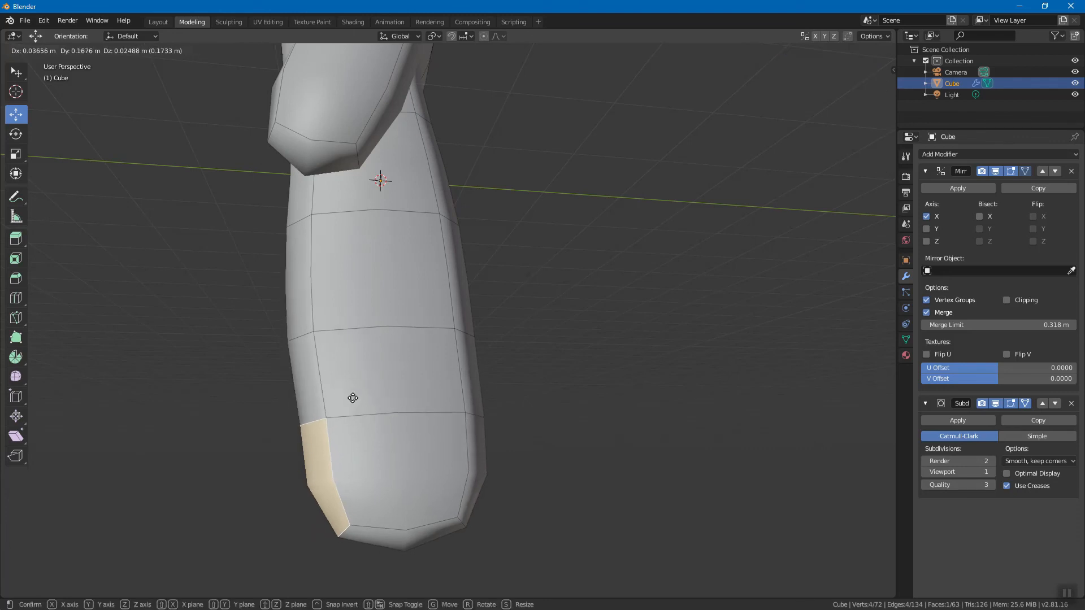
{"action": "left_click", "coordinate": [380, 395]}
{"action": "left_click", "coordinate": [604, 366]}
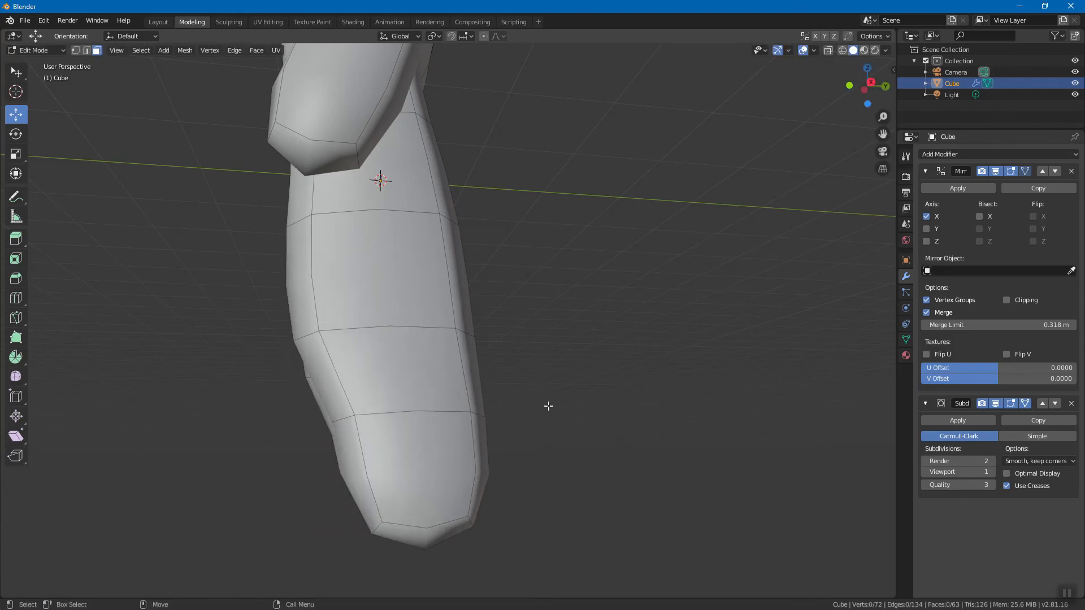
Step: Switch to edge selection, move the edge at the back of the knee forward, and reposition the edge below it
{"action": "middle_click_drag", "start_coordinate": [488, 295], "coordinate": [433, 330]}
{"action": "key", "text": "2"}
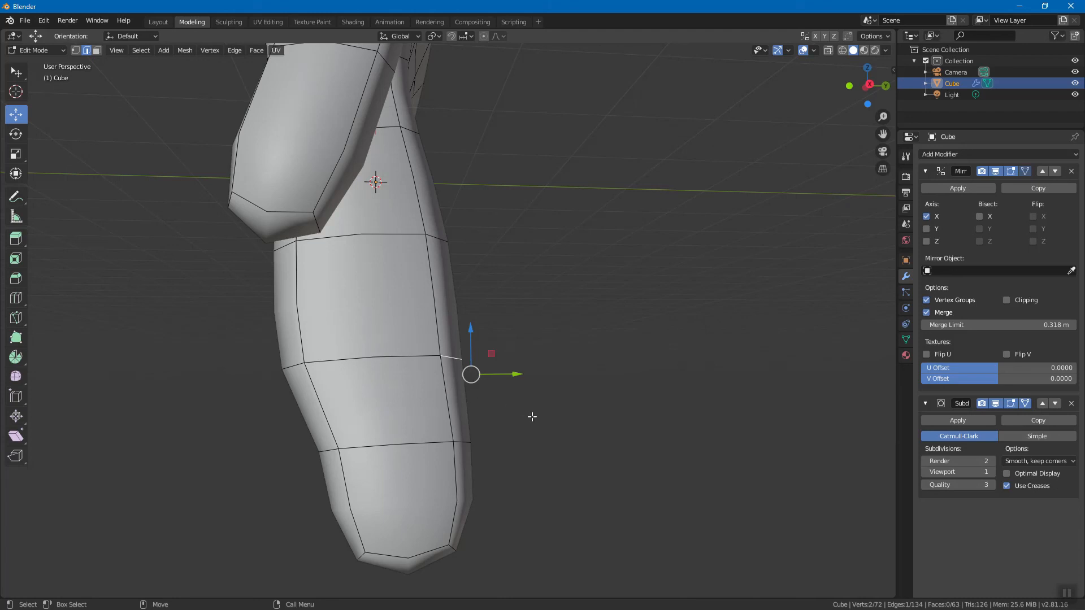
{"action": "key", "text": "g"}
{"action": "left_click", "coordinate": [453, 437]}
{"action": "left_click", "coordinate": [452, 437]}
{"action": "key", "text": "g"}
{"action": "left_click", "coordinate": [526, 439]}
Step: Adjust the edge at the back of the upper thigh from a side view
{"action": "middle_click_drag", "start_coordinate": [455, 436], "coordinate": [408, 439]}
{"action": "left_click_drag", "start_coordinate": [407, 438], "coordinate": [400, 431], "text": "alt"}
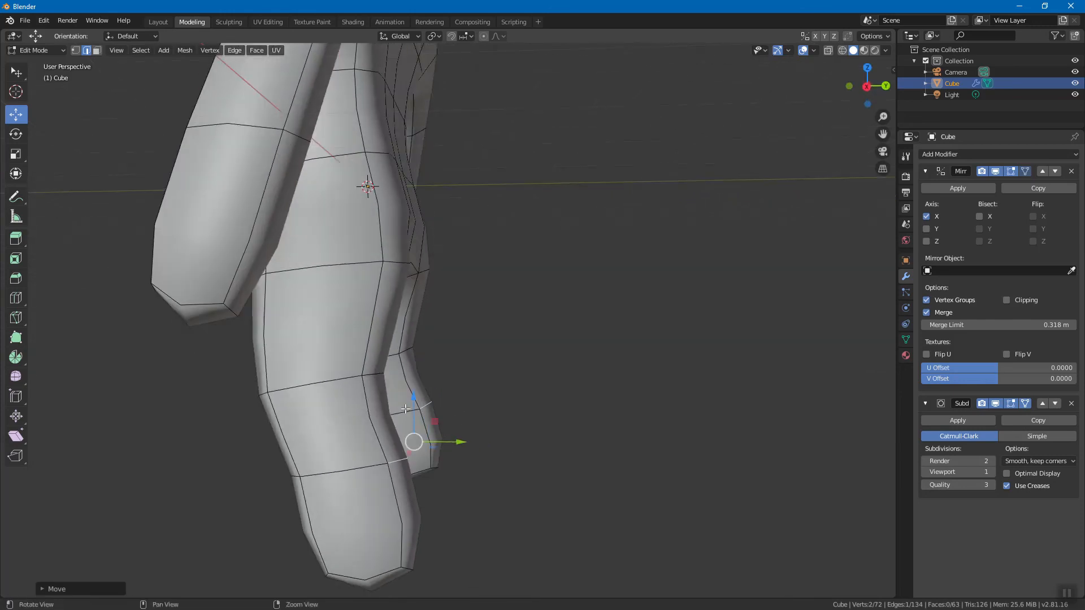
{"action": "left_click", "coordinate": [397, 258]}
{"action": "left_click_drag", "start_coordinate": [549, 312], "coordinate": [502, 320]}
{"action": "left_click_drag", "start_coordinate": [438, 333], "coordinate": [338, 257], "text": "alt"}
{"action": "left_click_drag", "start_coordinate": [311, 216], "coordinate": [292, 304], "text": "alt+shift"}
Step: Reshape the back of the hips and thighs by adjusting further edges from several angles
{"action": "left_click", "coordinate": [326, 303]}
{"action": "left_click", "coordinate": [306, 212]}
{"action": "left_click_drag", "start_coordinate": [351, 216], "coordinate": [327, 236]}
{"action": "left_click", "coordinate": [344, 306]}
{"action": "left_click_drag", "start_coordinate": [344, 306], "coordinate": [407, 271], "text": "alt"}
{"action": "left_click", "coordinate": [404, 161]}
{"action": "middle_click_drag", "start_coordinate": [402, 211], "coordinate": [360, 210]}
{"action": "left_click_drag", "start_coordinate": [377, 293], "coordinate": [544, 339], "text": "alt"}
{"action": "left_click", "coordinate": [530, 239]}
{"action": "left_click_drag", "start_coordinate": [531, 242], "coordinate": [553, 261], "text": "alt"}
Step: Switch to face selection, select the two stacked faces at the back of the lower leg, and move them
{"action": "middle_click_drag", "start_coordinate": [545, 289], "coordinate": [569, 273]}
{"action": "left_click_drag", "start_coordinate": [569, 274], "coordinate": [352, 366], "text": "alt"}
{"action": "key", "text": "3"}
{"action": "left_click", "coordinate": [339, 366]}
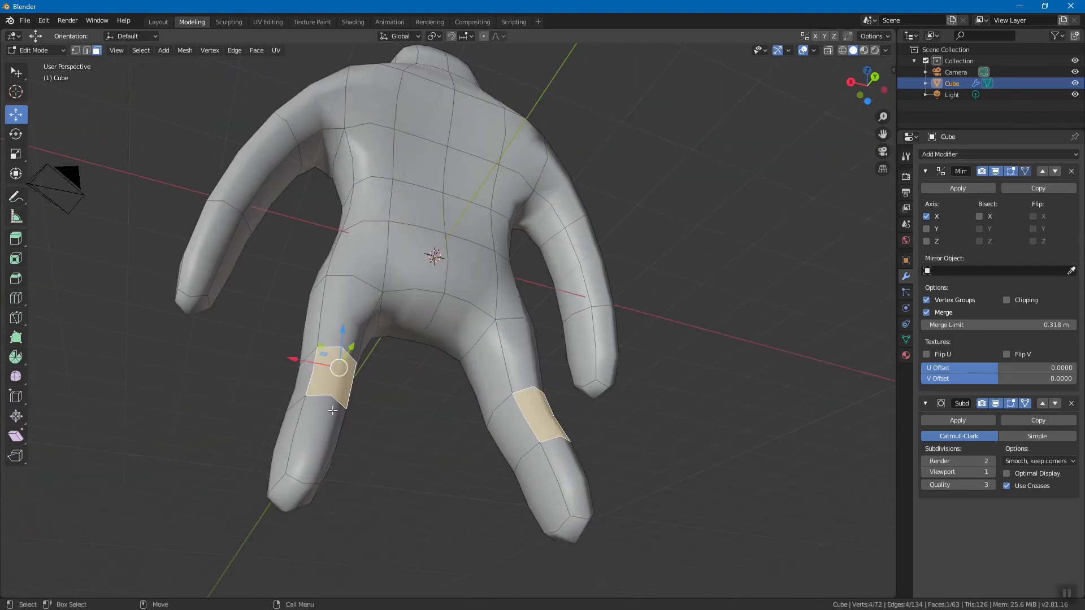
{"action": "left_click", "coordinate": [322, 427], "text": "shift"}
{"action": "left_click_drag", "start_coordinate": [356, 429], "coordinate": [475, 443], "text": "alt"}
{"action": "key", "text": "g"}
{"action": "left_click", "coordinate": [533, 466]}
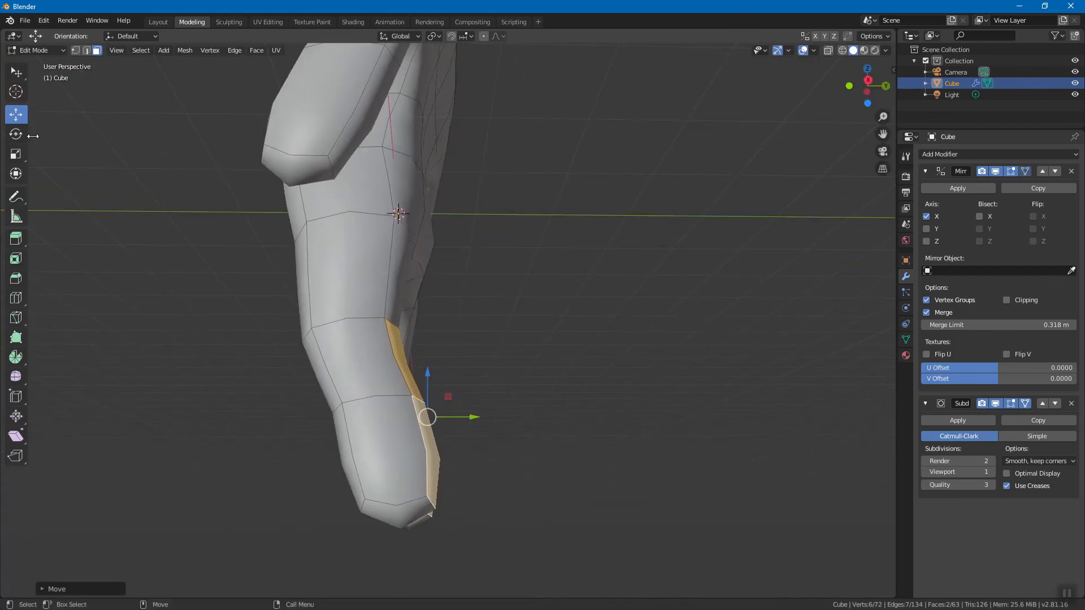
Step: Activate the Tweak selection tool and nudge the face on the outer side of the thigh
{"action": "left_click", "coordinate": [13, 74]}
{"action": "mouse_move", "coordinate": [17, 75]}
{"action": "left_mouse_down"}
{"action": "mouse_move", "coordinate": [59, 124]}
{"action": "mouse_move", "coordinate": [35, 77]}
{"action": "mouse_move", "coordinate": [17, 75]}
{"action": "left_mouse_up"}
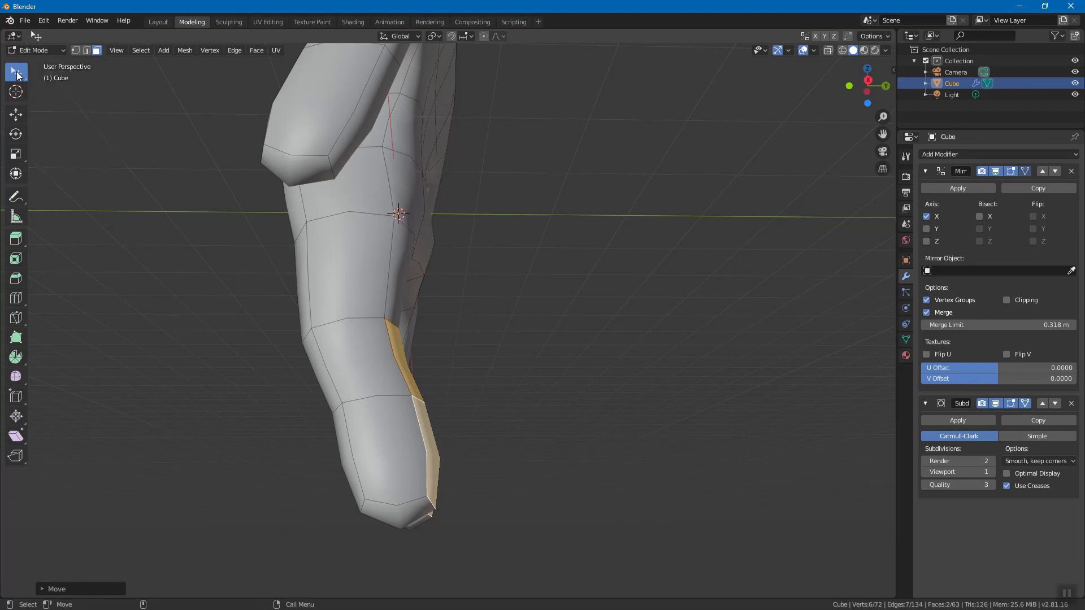
{"action": "left_click", "coordinate": [526, 289]}
{"action": "left_click_drag", "start_coordinate": [375, 217], "coordinate": [360, 217]}
{"action": "middle_click_drag", "start_coordinate": [359, 217], "coordinate": [387, 242]}
Step: Switch to edge selection and adjust edges on the outer hip, the upper thigh and the underside's centre line
{"action": "key", "text": "2"}
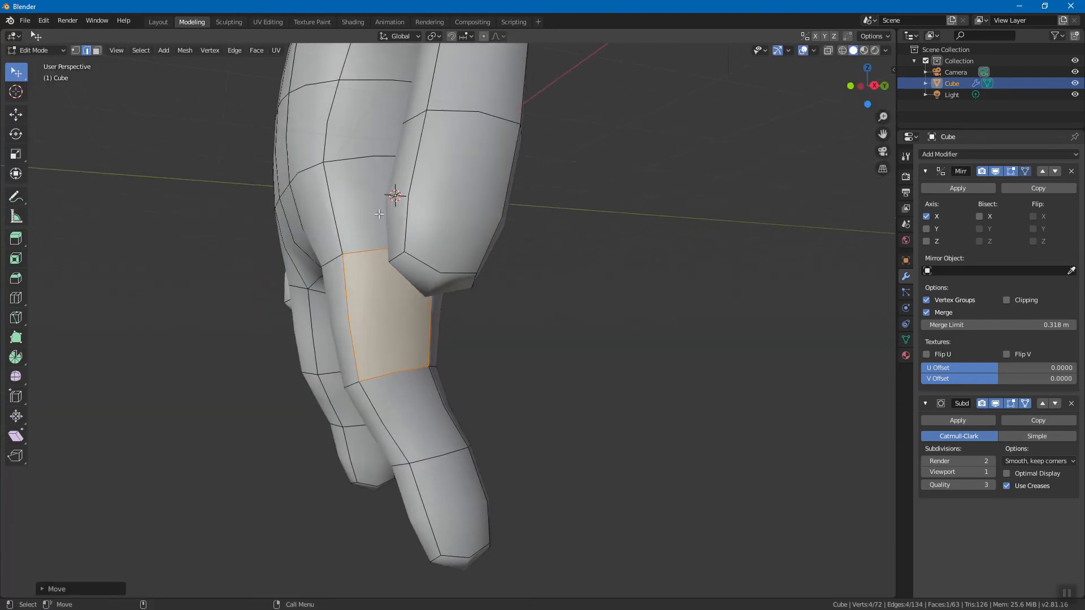
{"action": "left_click_drag", "start_coordinate": [365, 156], "coordinate": [381, 152]}
{"action": "left_click_drag", "start_coordinate": [369, 249], "coordinate": [348, 253]}
{"action": "middle_click_drag", "start_coordinate": [348, 253], "coordinate": [379, 215]}
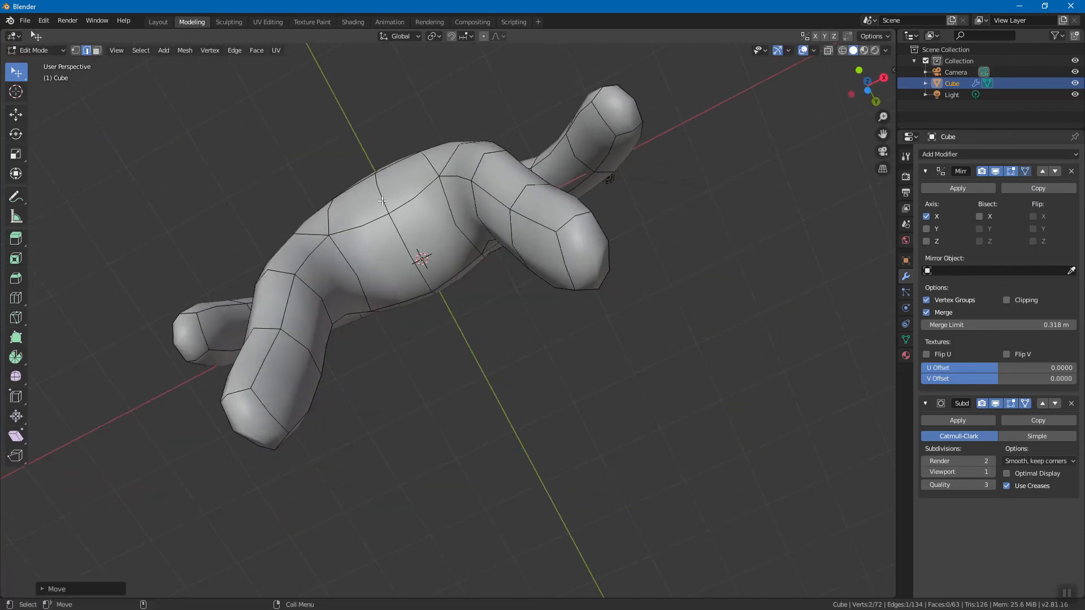
{"action": "left_click_drag", "start_coordinate": [381, 201], "coordinate": [400, 180]}
{"action": "mouse_move", "coordinate": [424, 184]}
{"action": "middle_mouse_down"}
{"action": "mouse_move", "coordinate": [435, 261]}
{"action": "mouse_move", "coordinate": [401, 192]}
{"action": "mouse_move", "coordinate": [329, 239]}
{"action": "mouse_move", "coordinate": [314, 234]}
{"action": "mouse_move", "coordinate": [422, 276]}
{"action": "mouse_move", "coordinate": [450, 201]}
{"action": "mouse_move", "coordinate": [426, 195]}
{"action": "middle_mouse_up"}
{"action": "mouse_move", "coordinate": [427, 195]}
{"action": "left_mouse_down", "text": "alt"}
{"action": "mouse_move", "coordinate": [435, 196]}
{"action": "mouse_move", "coordinate": [416, 197]}
{"action": "mouse_move", "coordinate": [432, 191]}
{"action": "left_mouse_up", "text": "alt"}
Step: Refine further edges around the lower torso and hips, tweaking them from several angles
{"action": "middle_click_drag", "start_coordinate": [432, 190], "coordinate": [443, 91]}
{"action": "middle_click_drag", "start_coordinate": [405, 249], "coordinate": [419, 298]}
{"action": "left_click", "coordinate": [334, 254]}
{"action": "left_click_drag", "start_coordinate": [326, 325], "coordinate": [318, 332]}
{"action": "middle_click_drag", "start_coordinate": [317, 332], "coordinate": [474, 189]}
{"action": "left_click_drag", "start_coordinate": [483, 188], "coordinate": [487, 181]}
{"action": "middle_click_drag", "start_coordinate": [490, 186], "coordinate": [411, 295]}
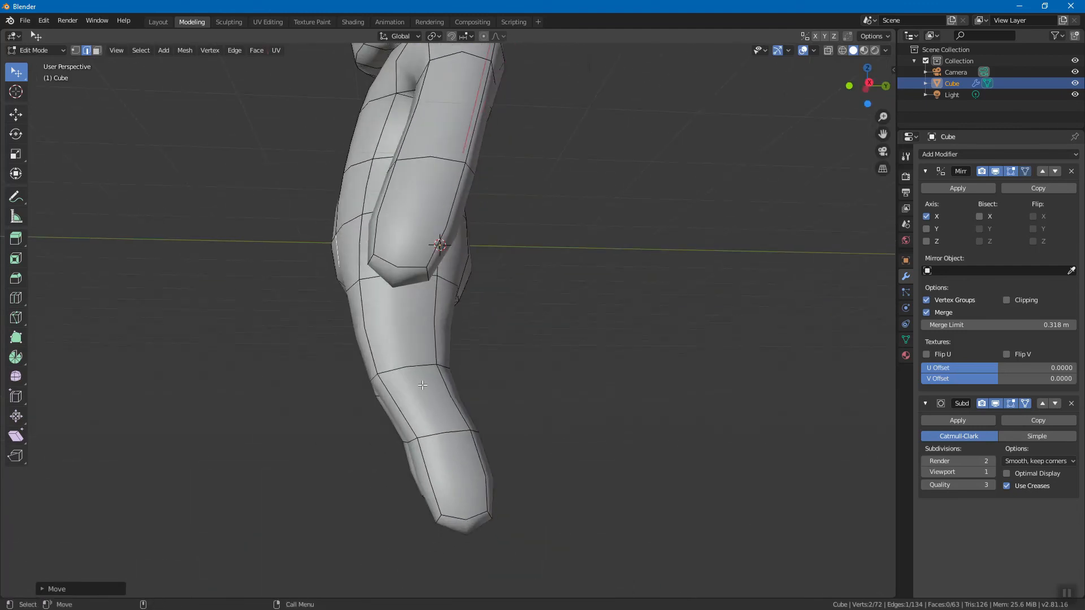
Step: Switch to face selection and clear the selection
{"action": "key", "text": "3"}
{"action": "left_click", "coordinate": [468, 523]}
{"action": "middle_click_drag", "start_coordinate": [468, 523], "coordinate": [544, 412]}
{"action": "left_click", "coordinate": [507, 314]}
{"action": "middle_click_drag", "start_coordinate": [507, 313], "coordinate": [570, 334]}
{"action": "left_click", "coordinate": [551, 322]}
{"action": "key", "text": "alt+a"}
Step: Select the end face of the leg, activate the Move tool, grow the selection to the lowest section, and raise it
{"action": "left_click", "coordinate": [585, 511]}
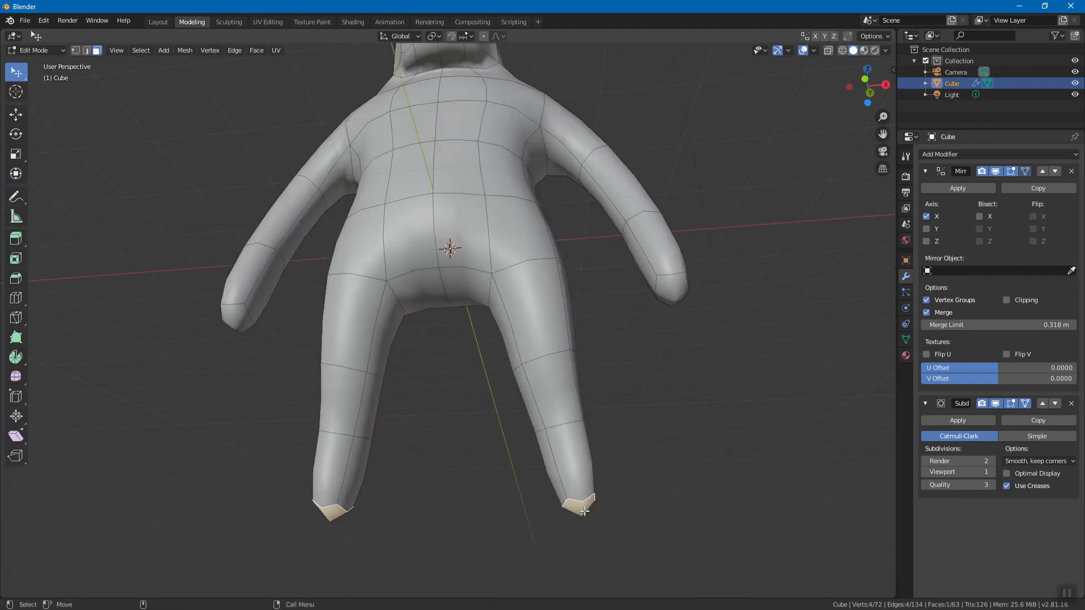
{"action": "middle_click_drag", "start_coordinate": [624, 445], "coordinate": [629, 442]}
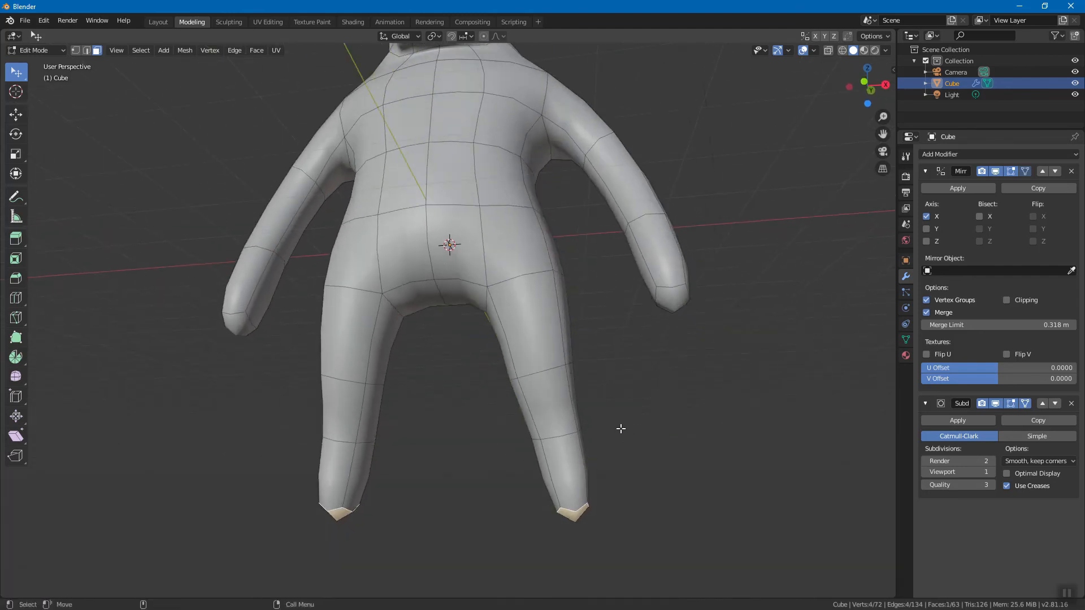
{"action": "key", "text": "shift+space"}
{"action": "key", "text": "g"}
{"action": "key", "text": "ctrl+KP_Add"}
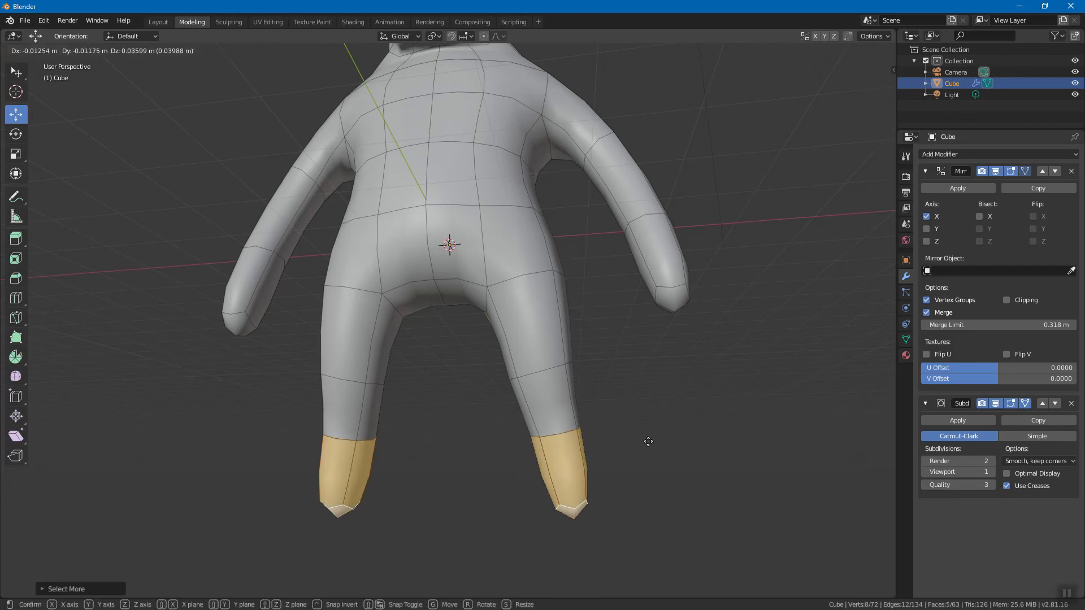
{"action": "key", "text": "g"}
{"action": "left_click", "coordinate": [643, 414]}
Step: Shrink the selection back to the leg's end face and move that face upward
{"action": "key", "text": "ctrl+KP_Subtract"}
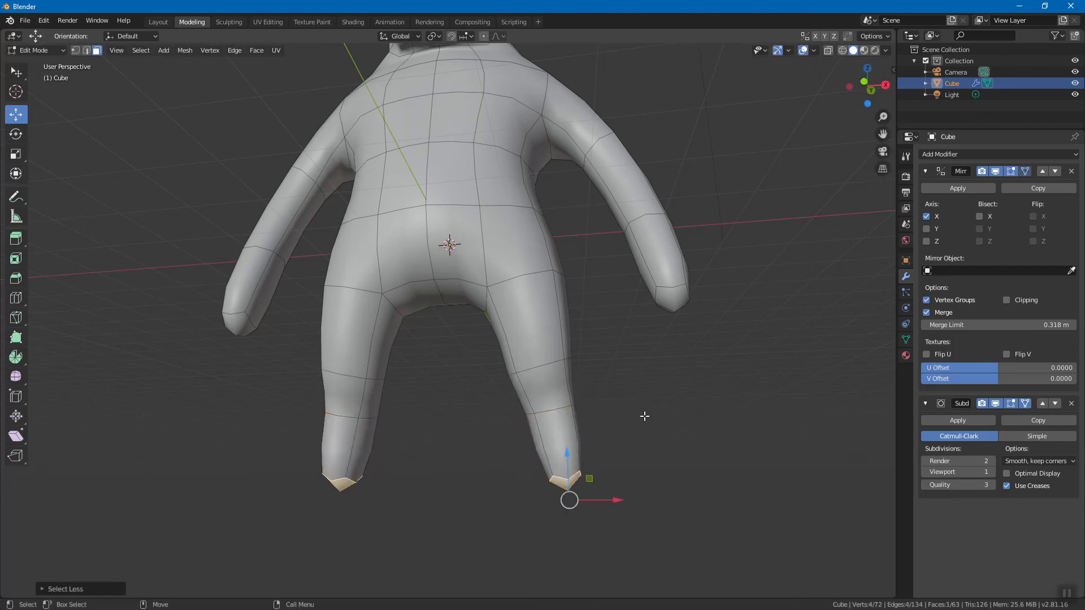
{"action": "key", "text": "g"}
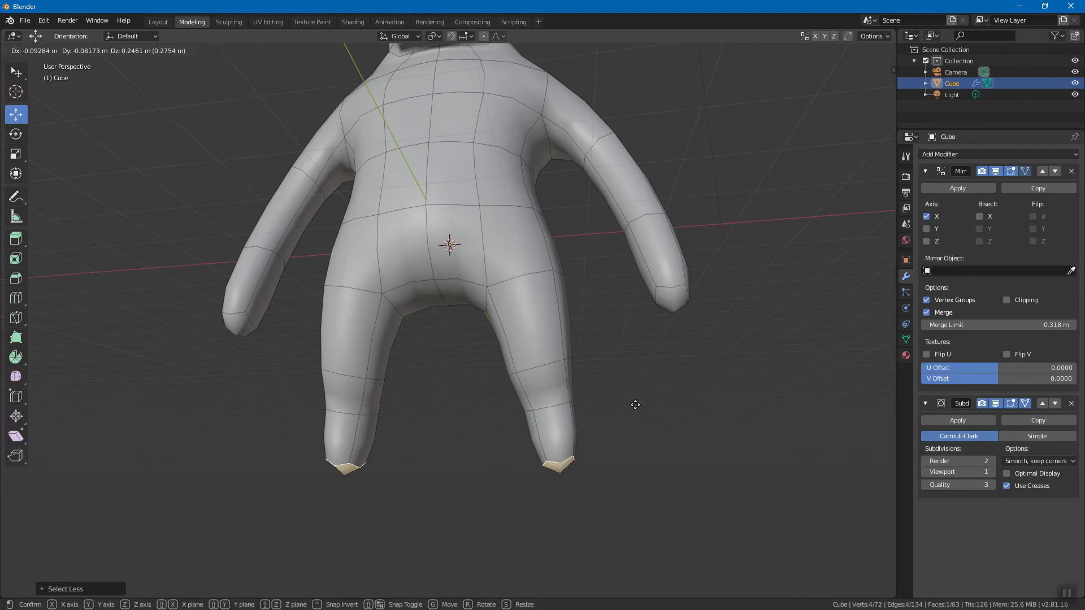
{"action": "left_click", "coordinate": [635, 405]}
Step: Grow the selection by two rings from the leg's end, reposition the lower leg to shorten it, and clear the selection
{"action": "key", "text": "ctrl+KP_Add"}
{"action": "key", "text": "ctrl+KP_Add"}
{"action": "key", "text": "g"}
{"action": "left_click", "coordinate": [638, 391]}
{"action": "mouse_move", "coordinate": [673, 415]}
{"action": "middle_mouse_down"}
{"action": "mouse_move", "coordinate": [561, 434]}
{"action": "mouse_move", "coordinate": [589, 416]}
{"action": "mouse_move", "coordinate": [673, 418]}
{"action": "middle_mouse_up"}
{"action": "key", "text": "g"}
{"action": "left_click", "coordinate": [574, 411]}
{"action": "left_click", "coordinate": [559, 413]}
{"action": "scroll", "coordinate": [673, 418], "scroll_direction": "down", "scroll_amount": 2}
{"action": "middle_click_drag", "start_coordinate": [658, 345], "coordinate": [547, 380], "text": "shift"}
{"action": "scroll", "coordinate": [548, 380], "scroll_direction": "up", "scroll_amount": 2}
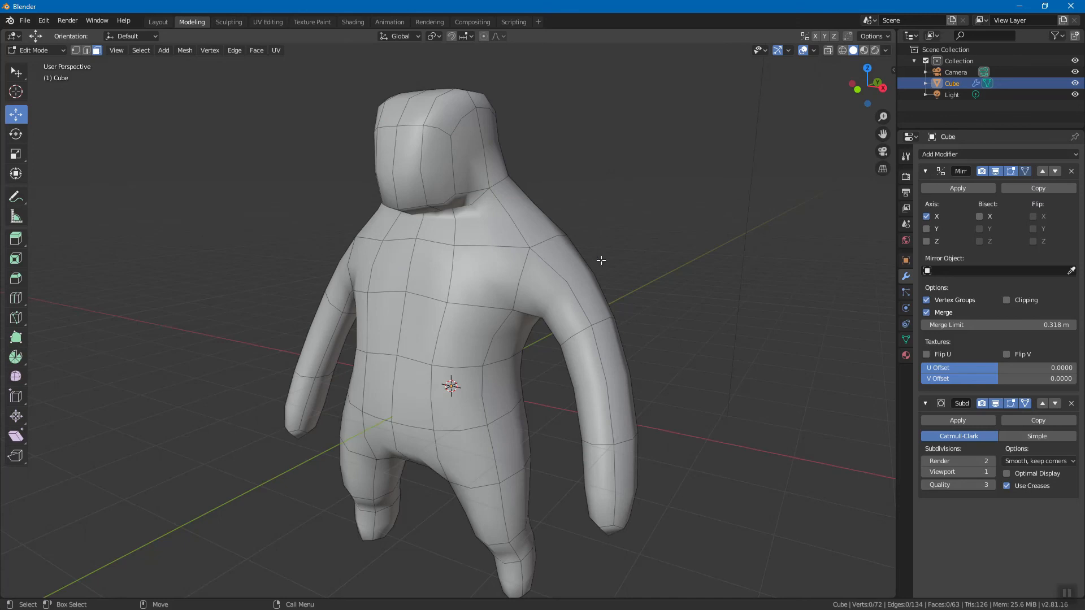
{"action": "middle_click_drag", "start_coordinate": [521, 277], "coordinate": [563, 170]}
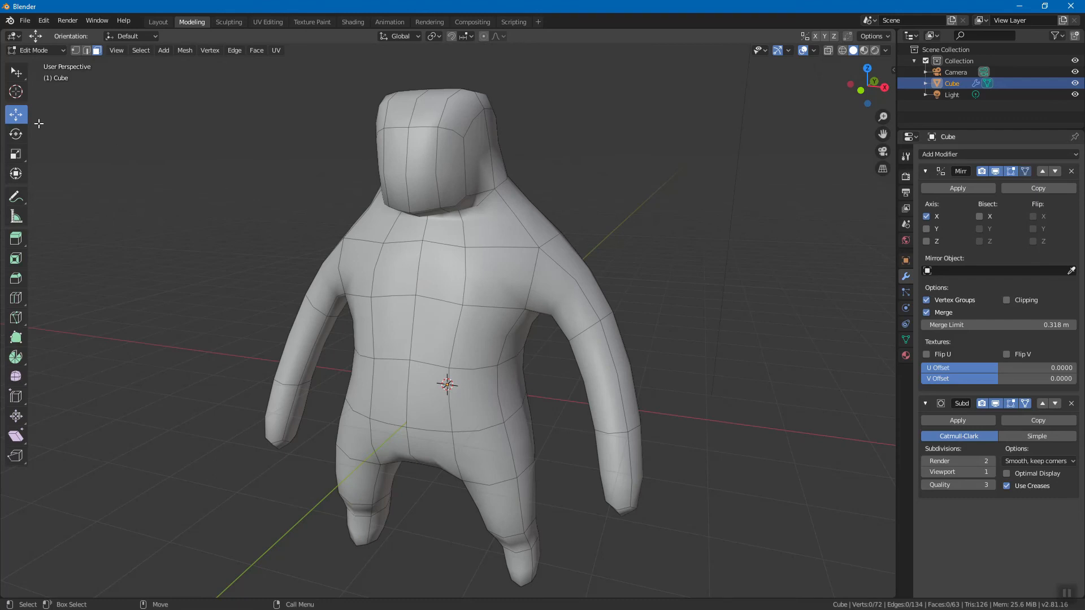